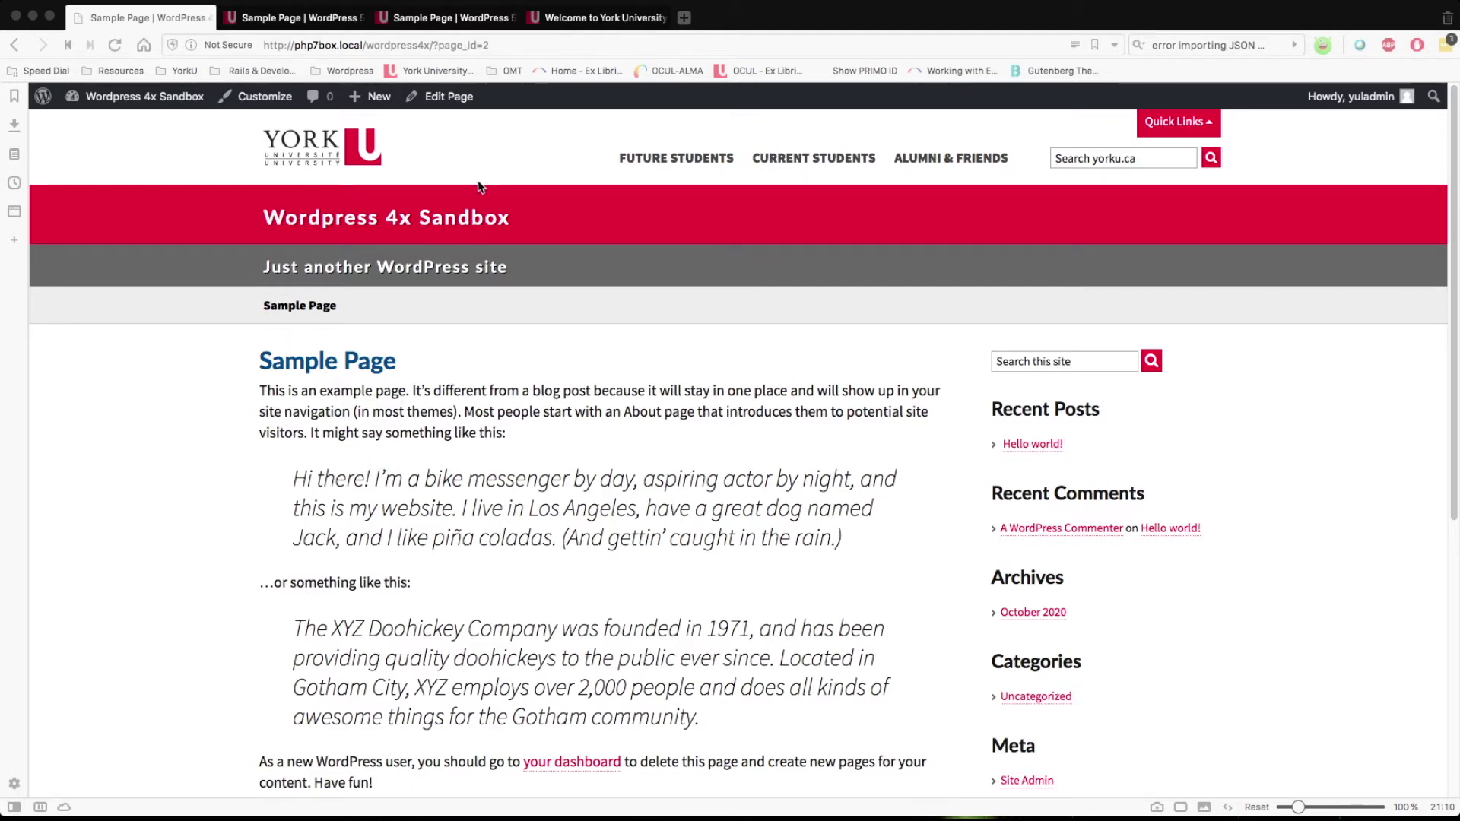
Step: Compare the 5.5 Sample Page tab, then open the 4x Sample Page's Edit link
click(289, 27)
click(287, 22)
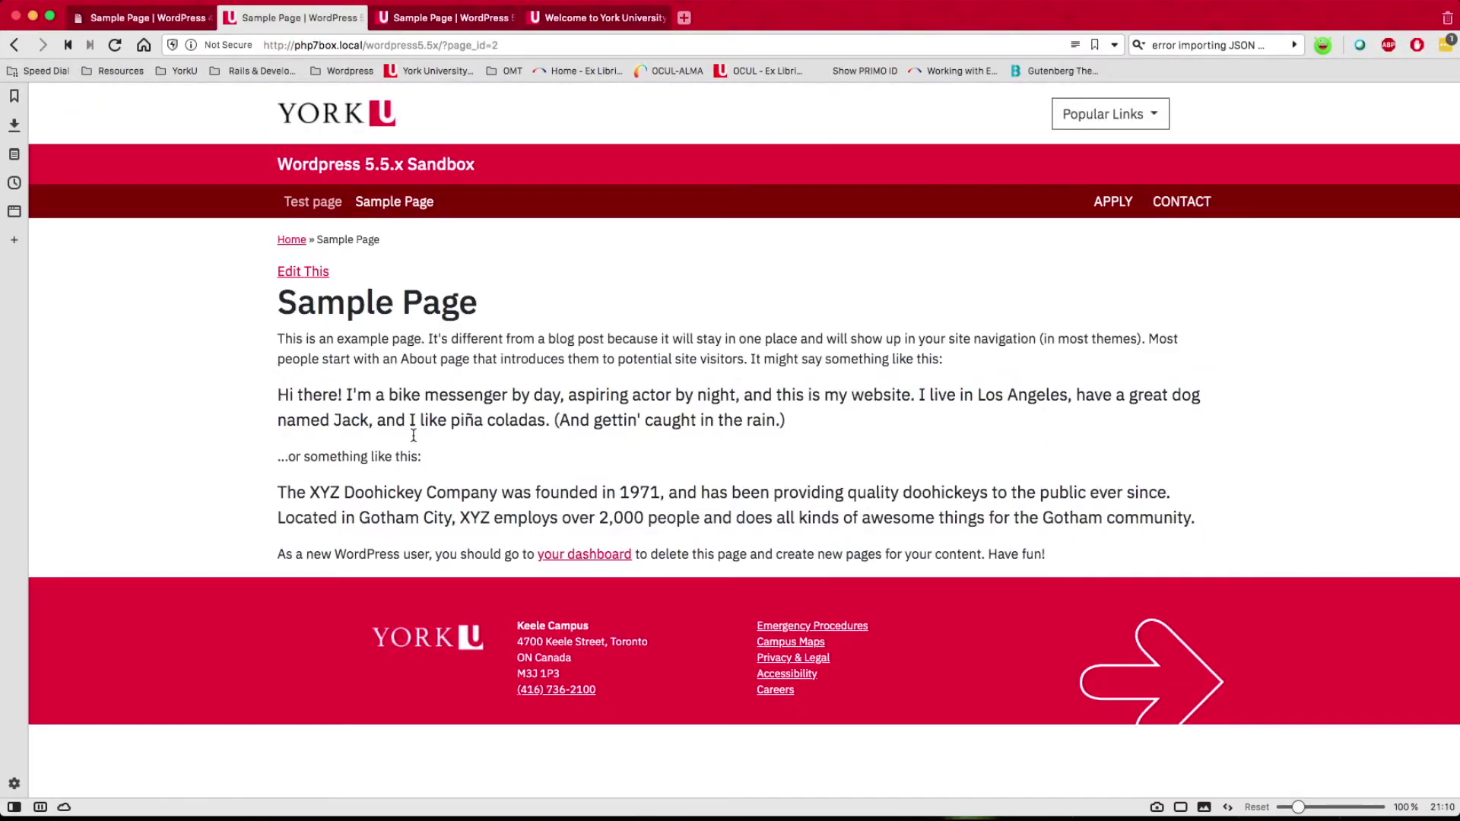
click(153, 23)
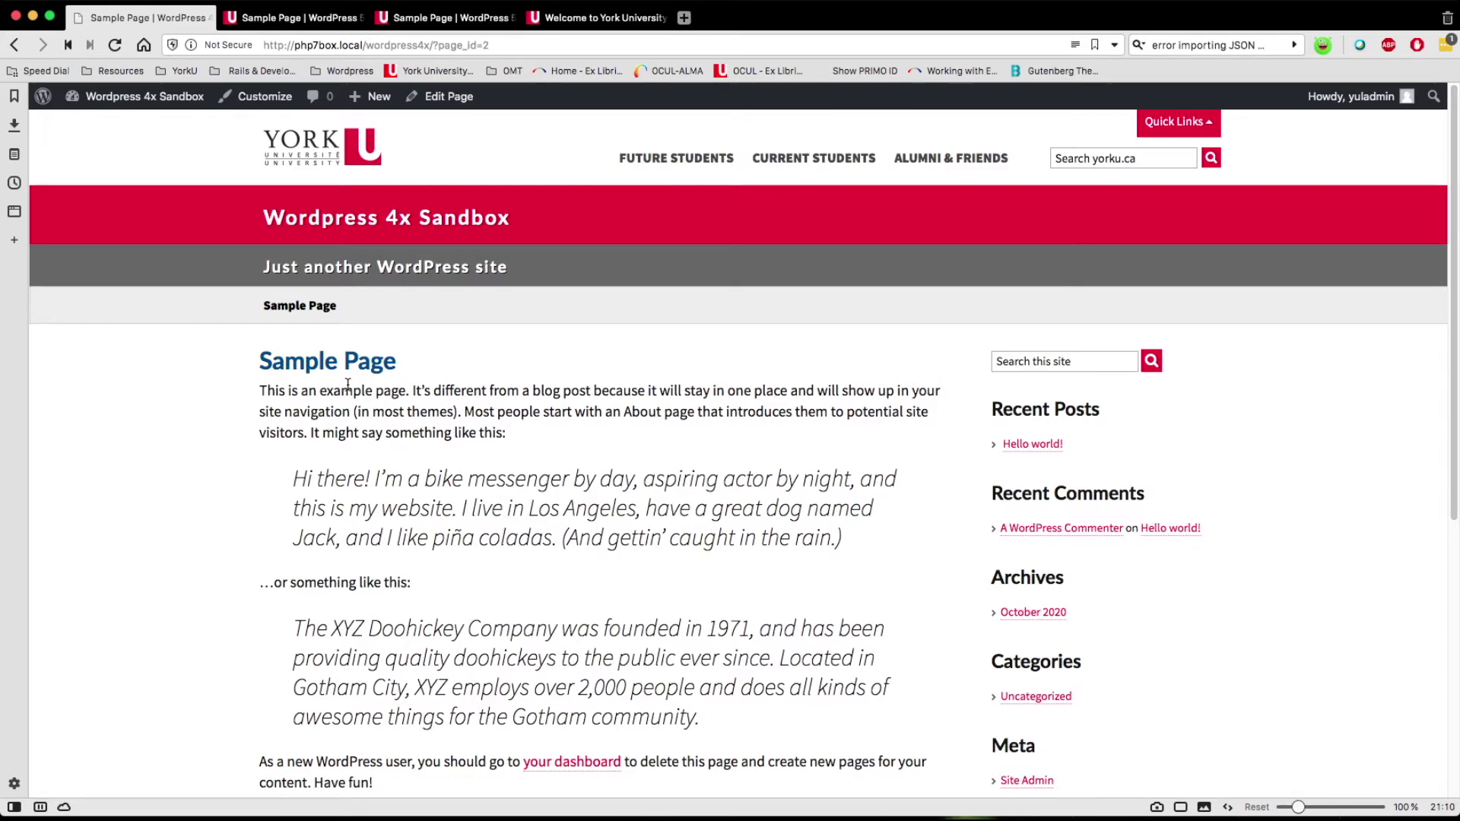
scroll(374, 460, down, 3)
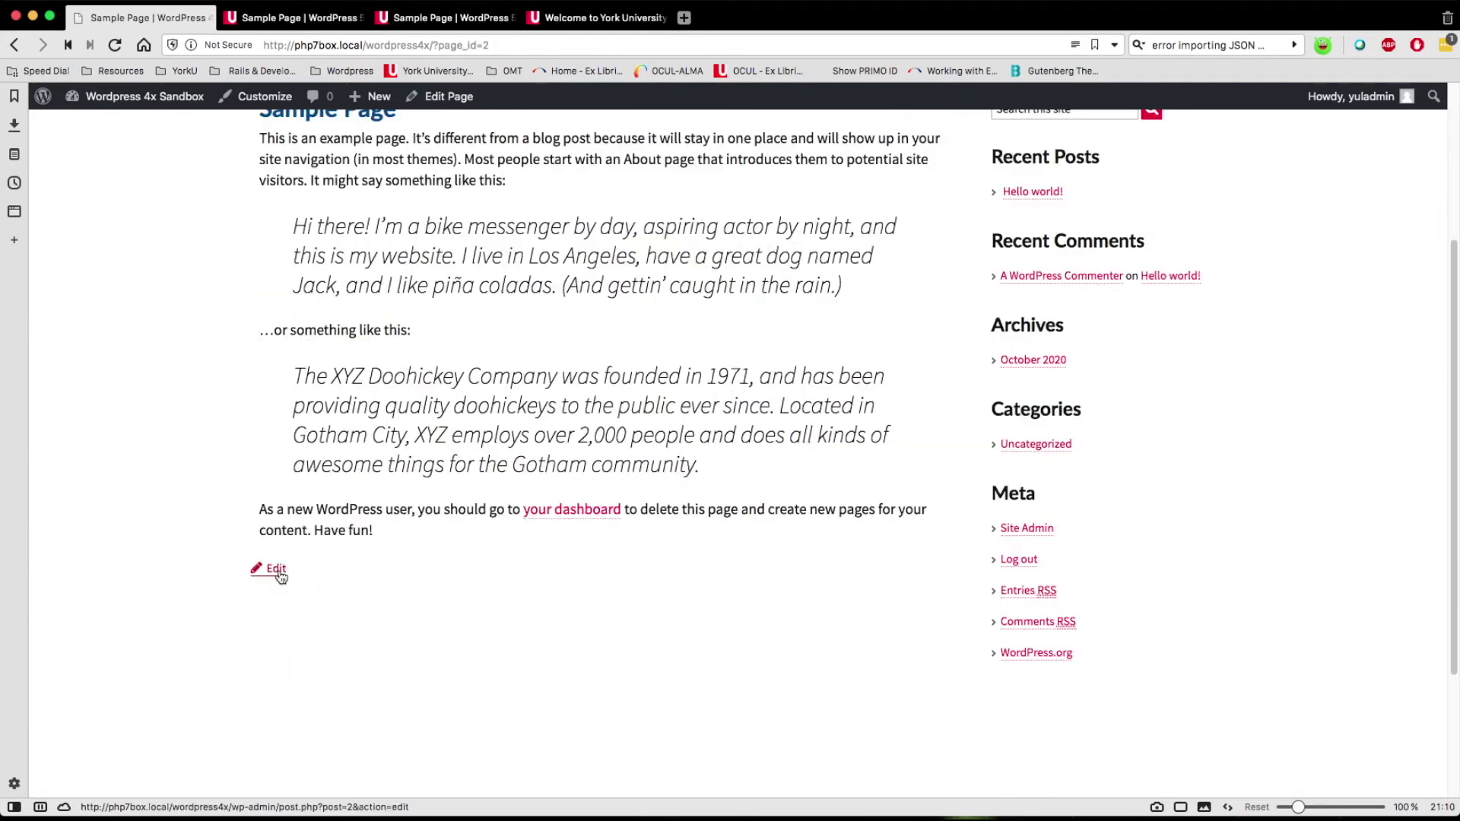
click(277, 572)
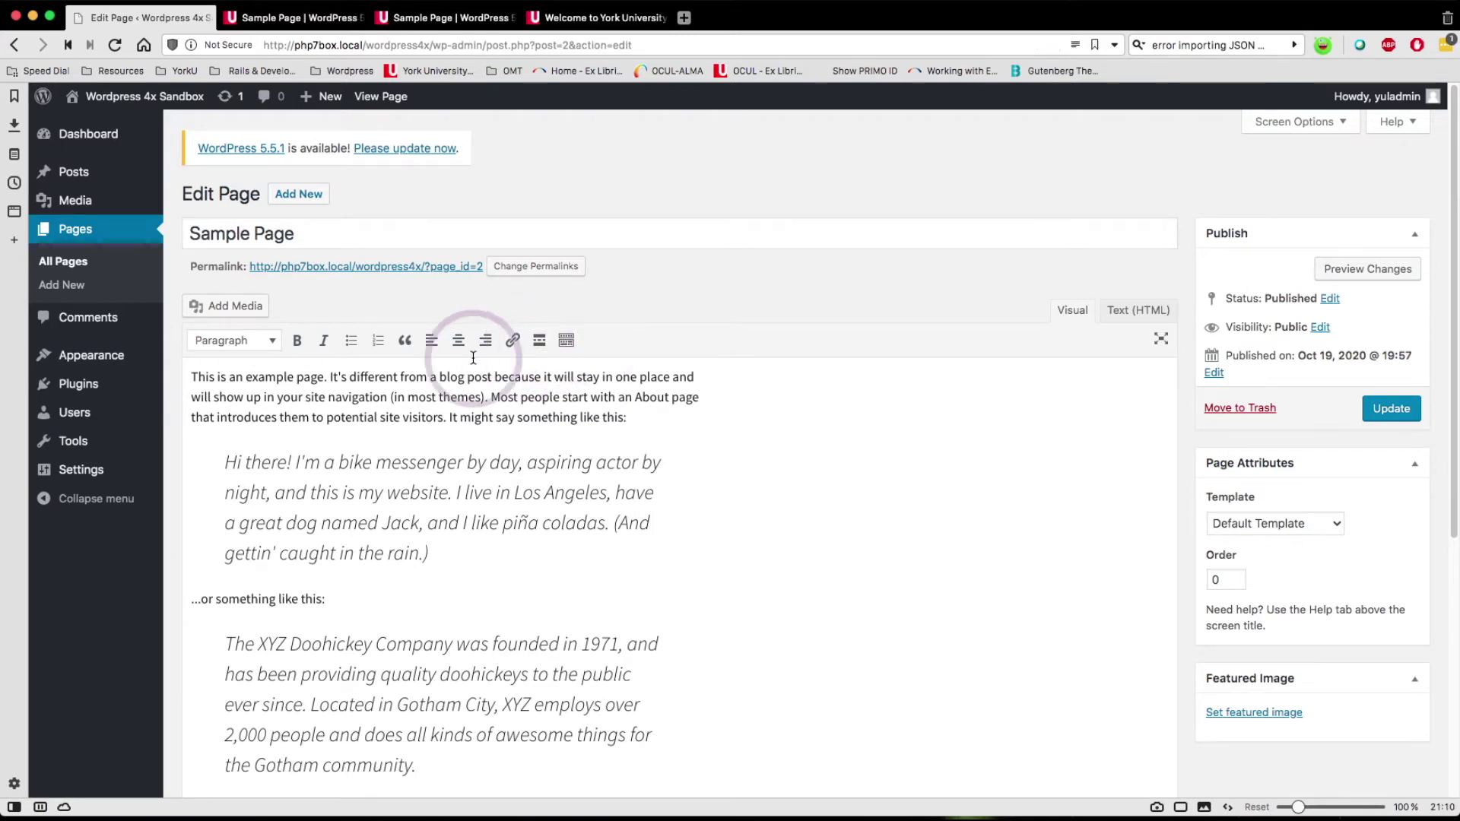
Step: View the Sample Page content as raw HTML in Text mode, then return to Visual
click(227, 272)
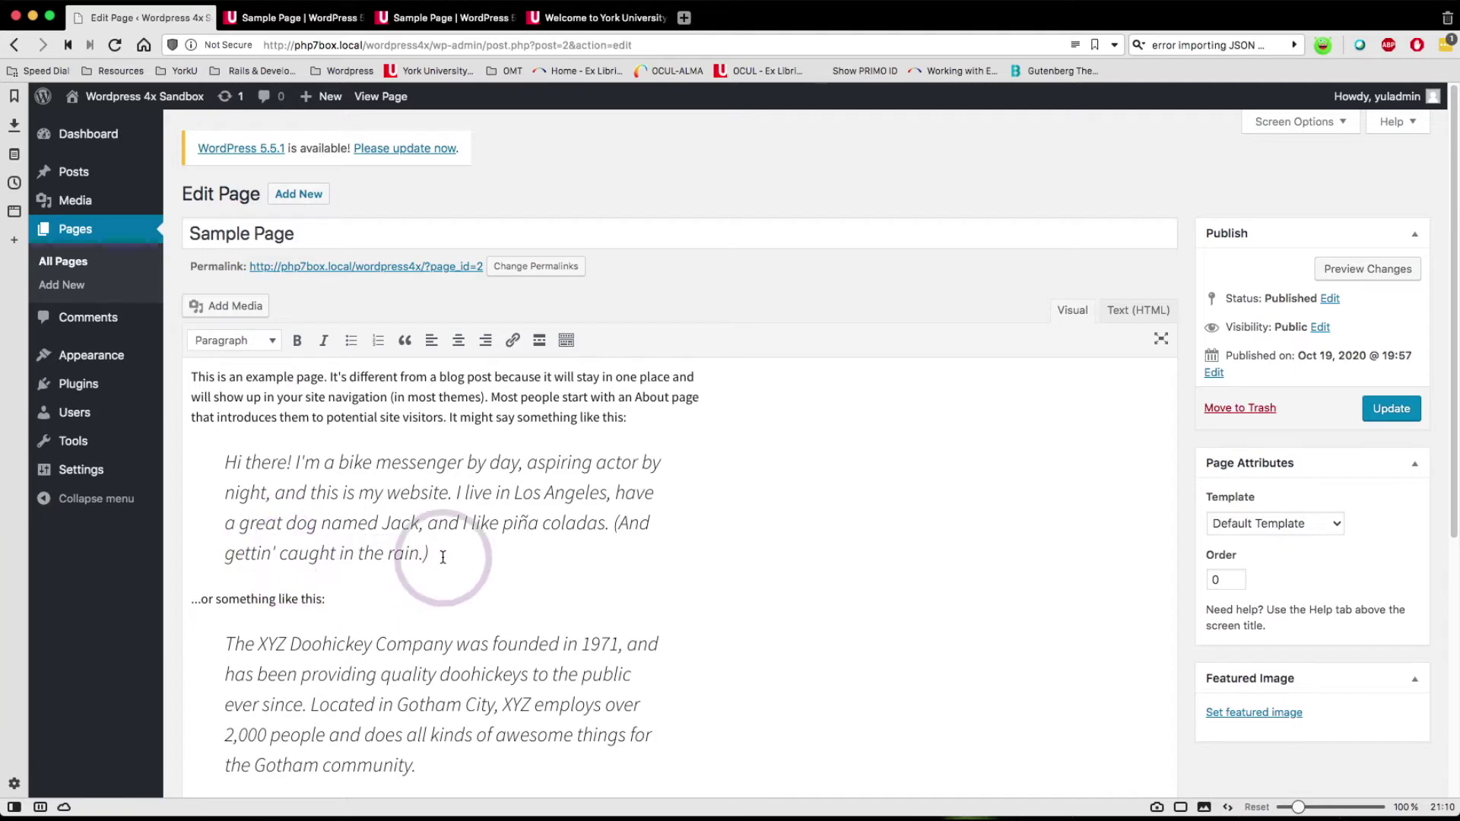
click(1124, 313)
click(1071, 311)
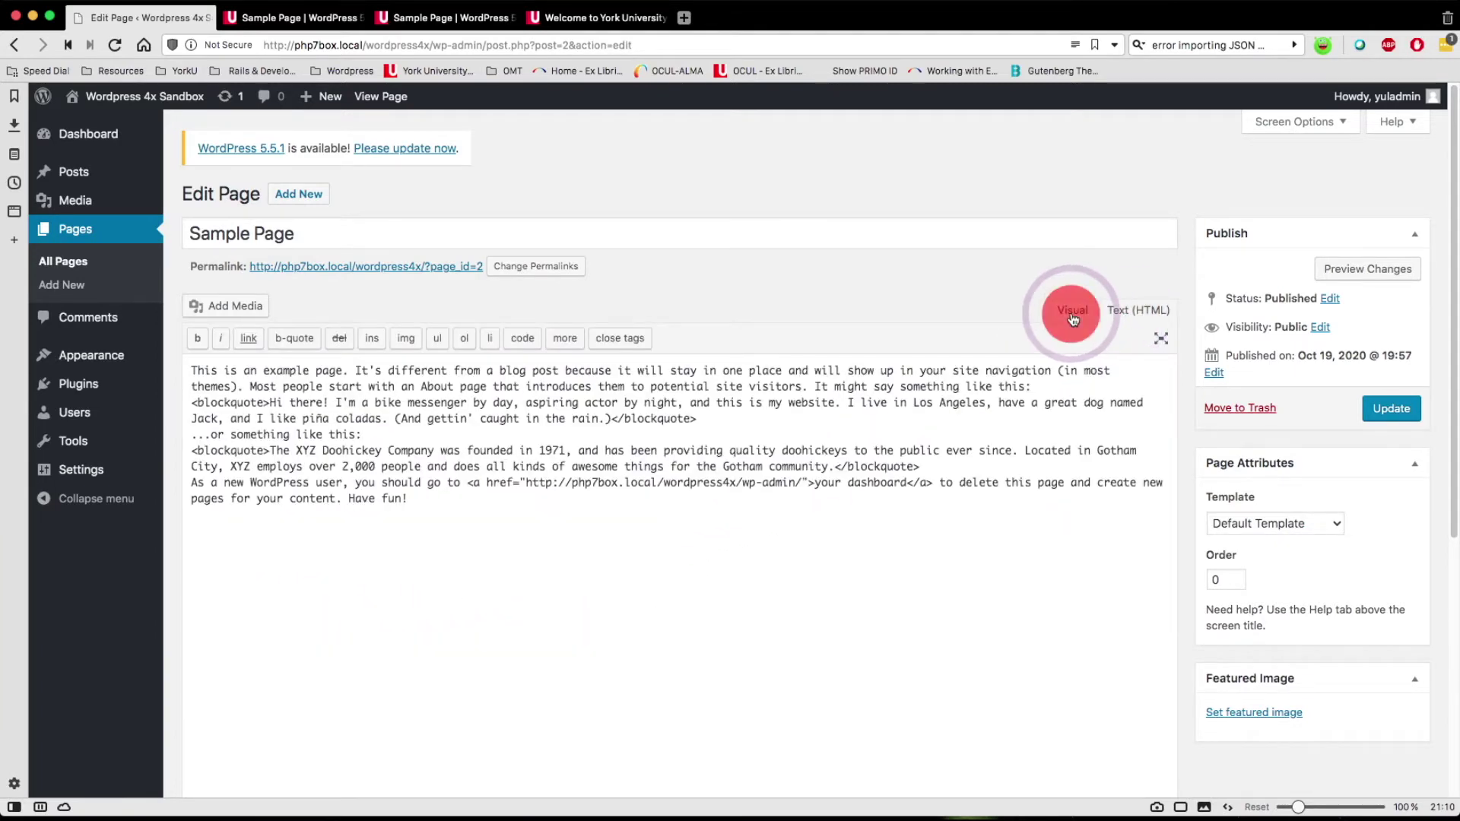
scroll(1070, 312, down, 5)
Step: Uncheck Allow trackbacks and pingbacks and leave the page template at its default
click(838, 389)
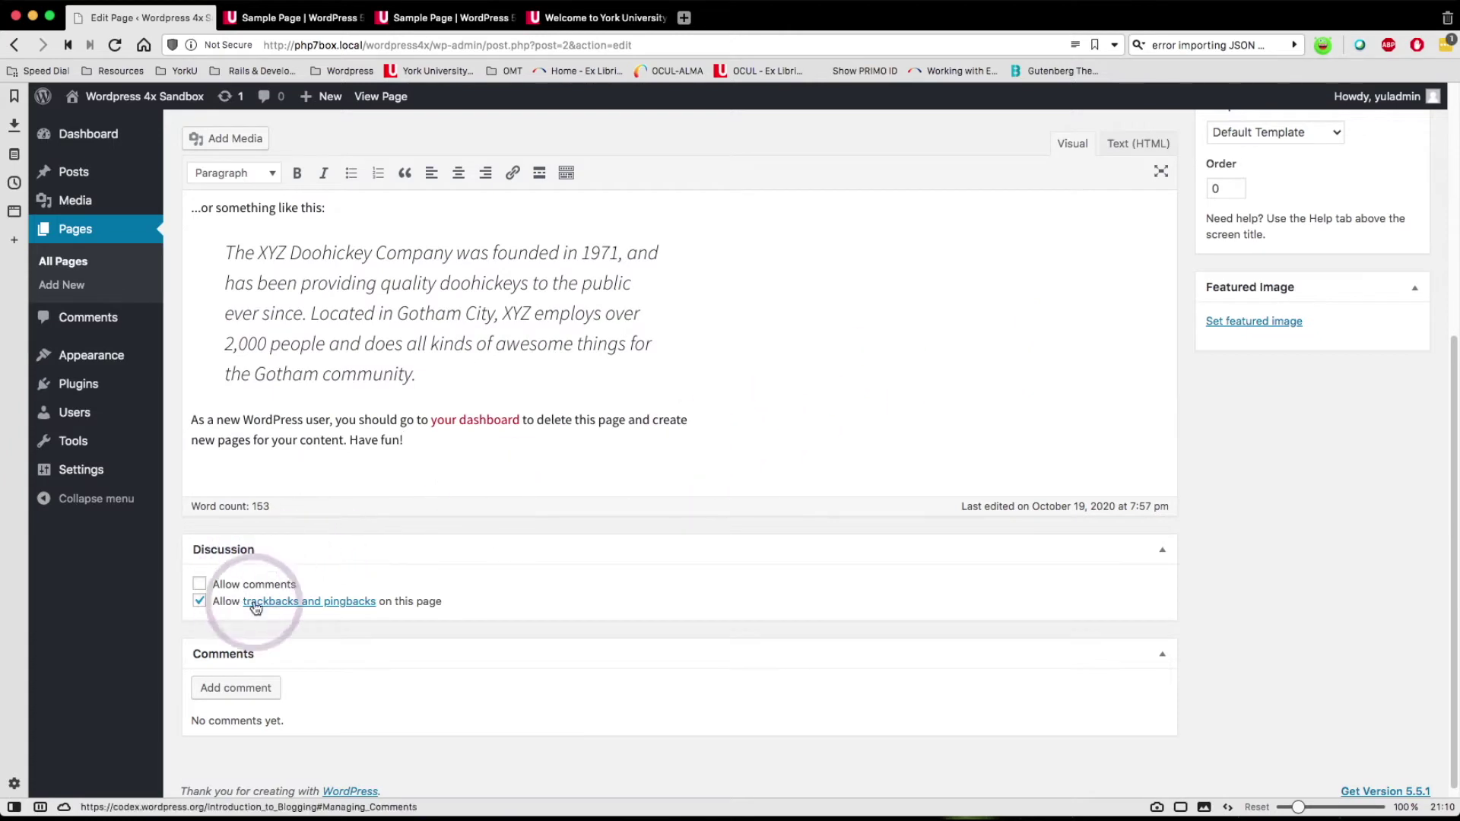
click(201, 604)
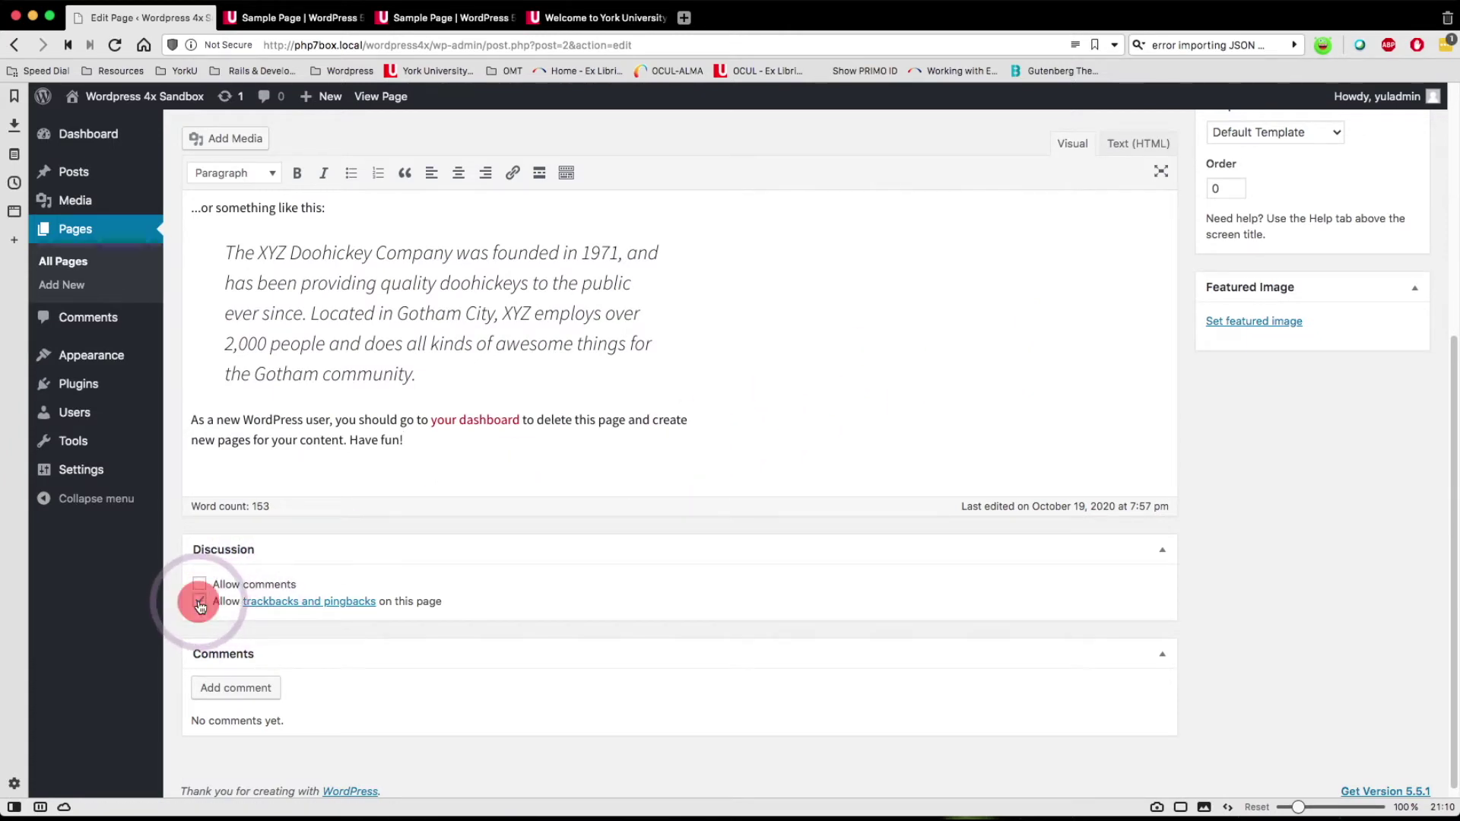
scroll(1060, 456, up, 5)
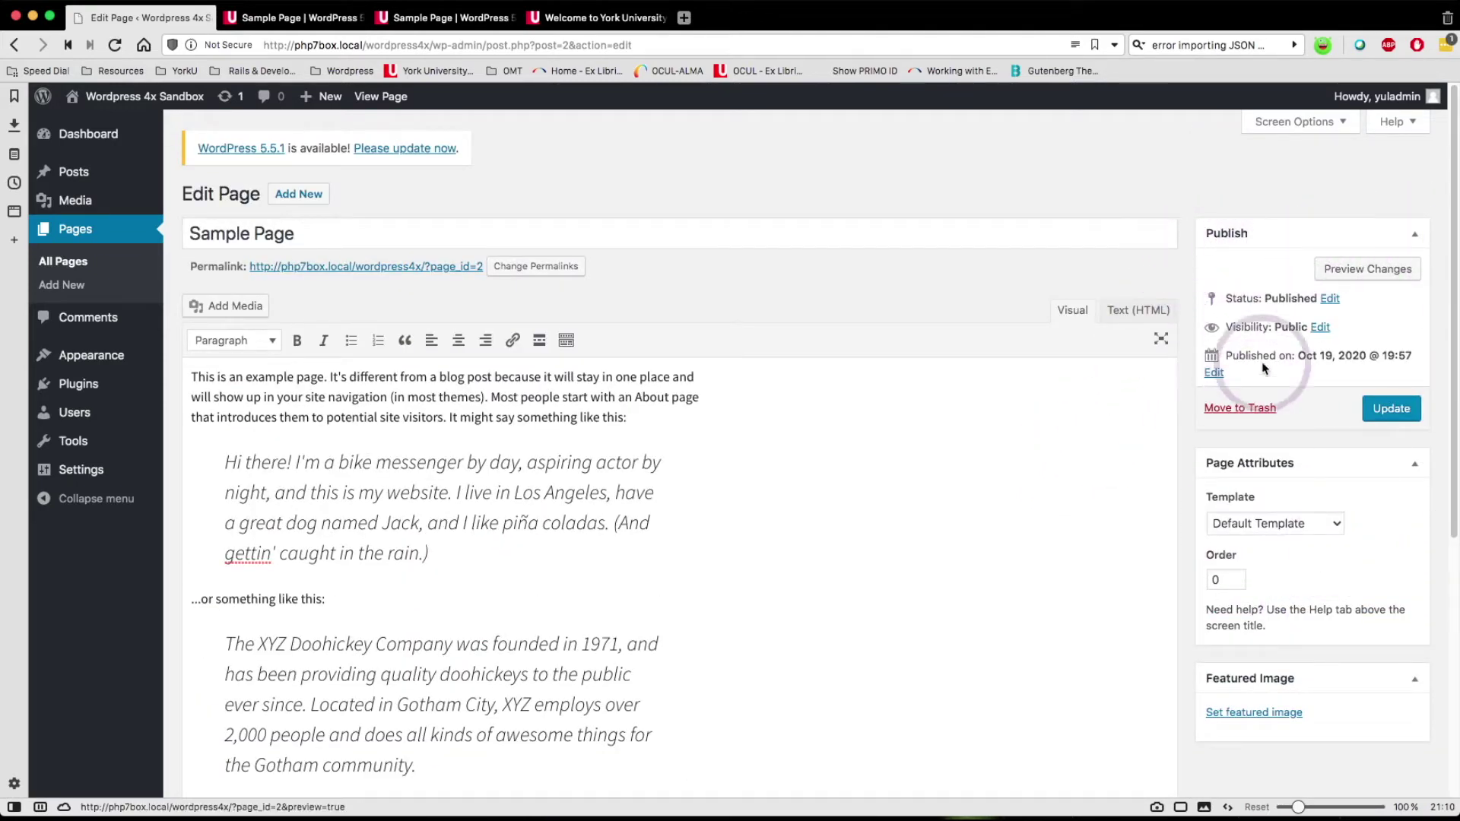
click(1258, 524)
click(1366, 528)
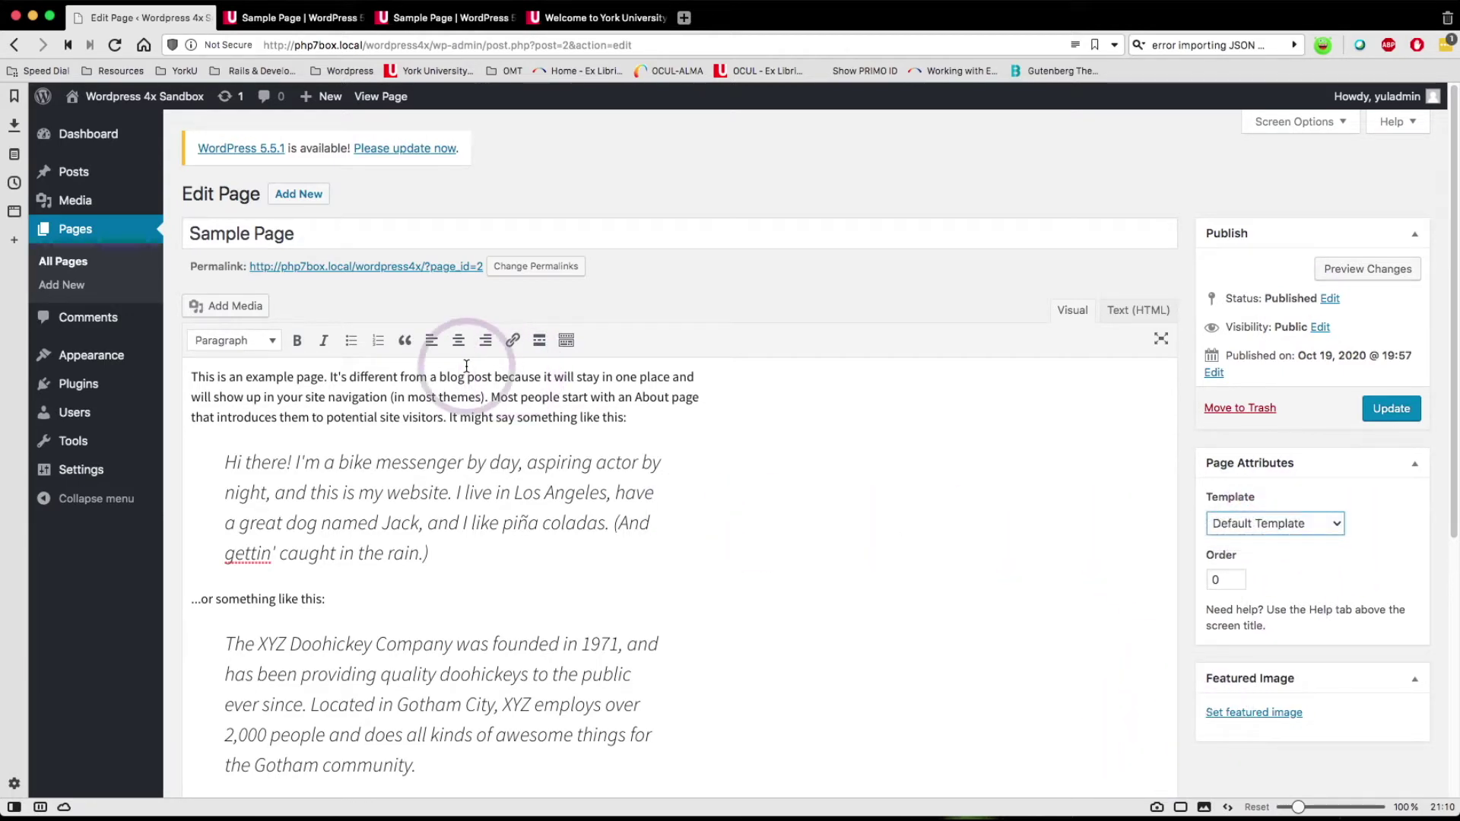
click(288, 21)
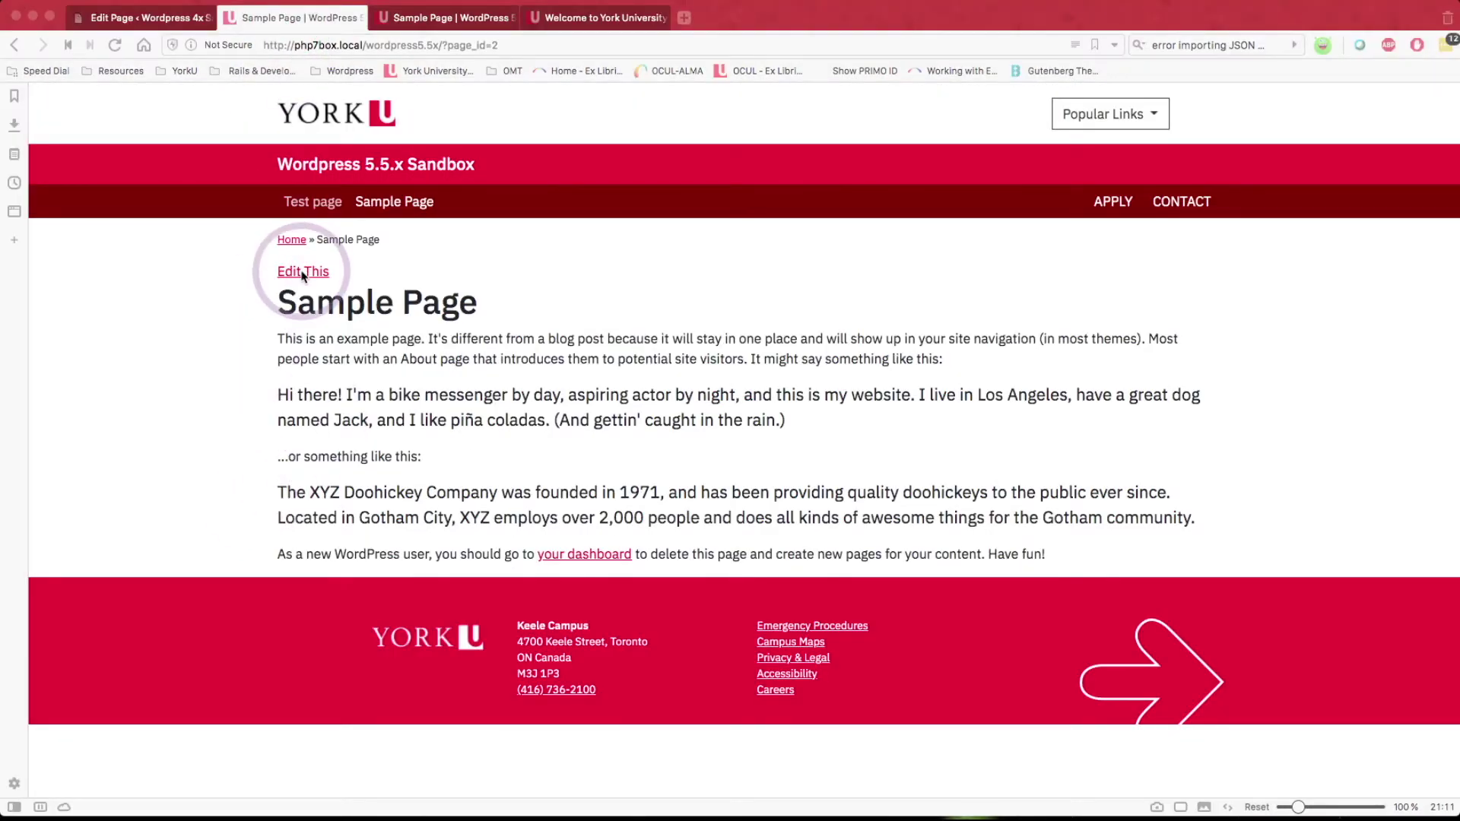
Step: Open the 5.5 Sample Page via Edit This and show its document settings
click(302, 273)
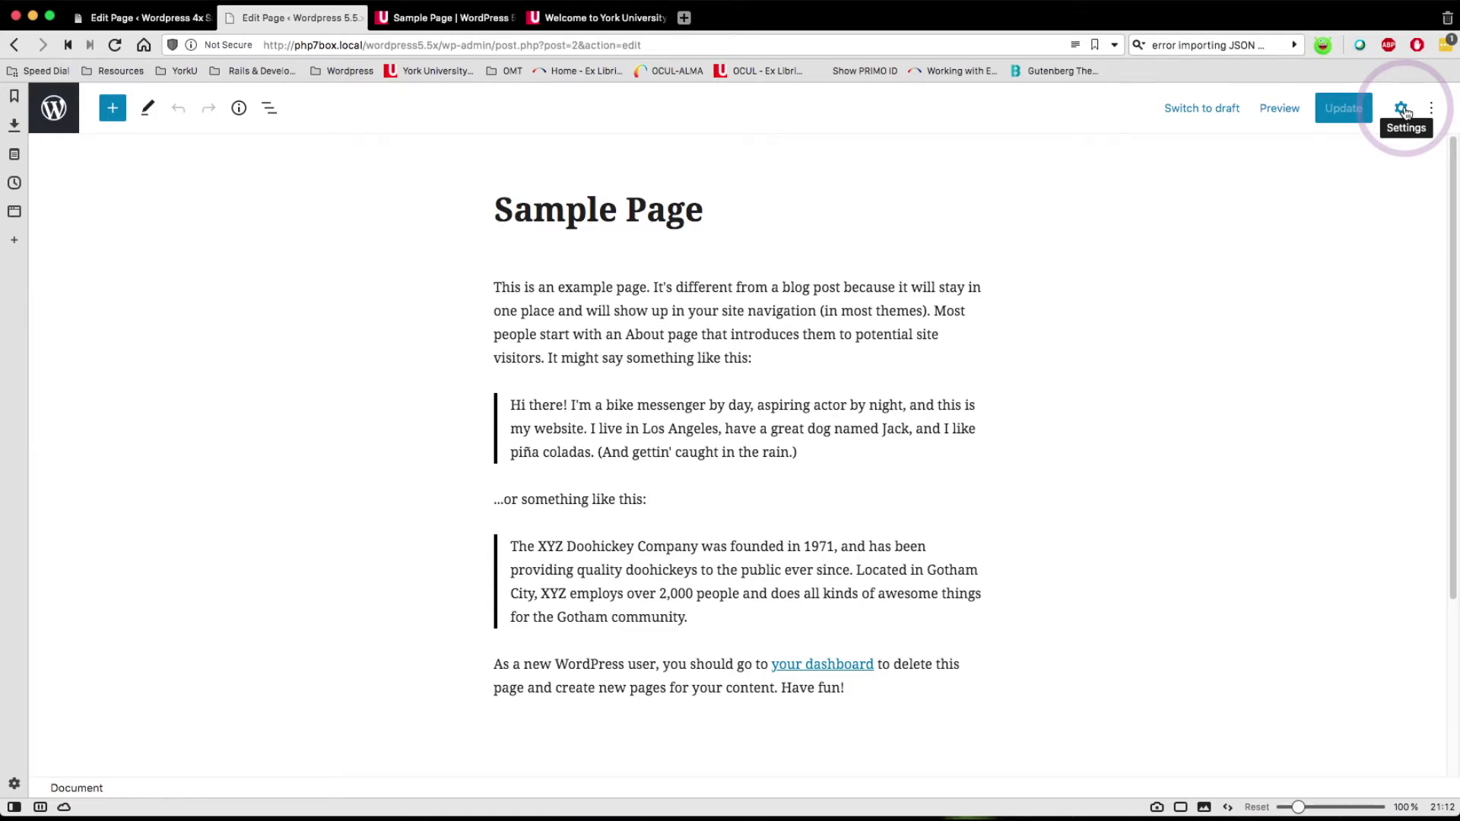
click(1405, 111)
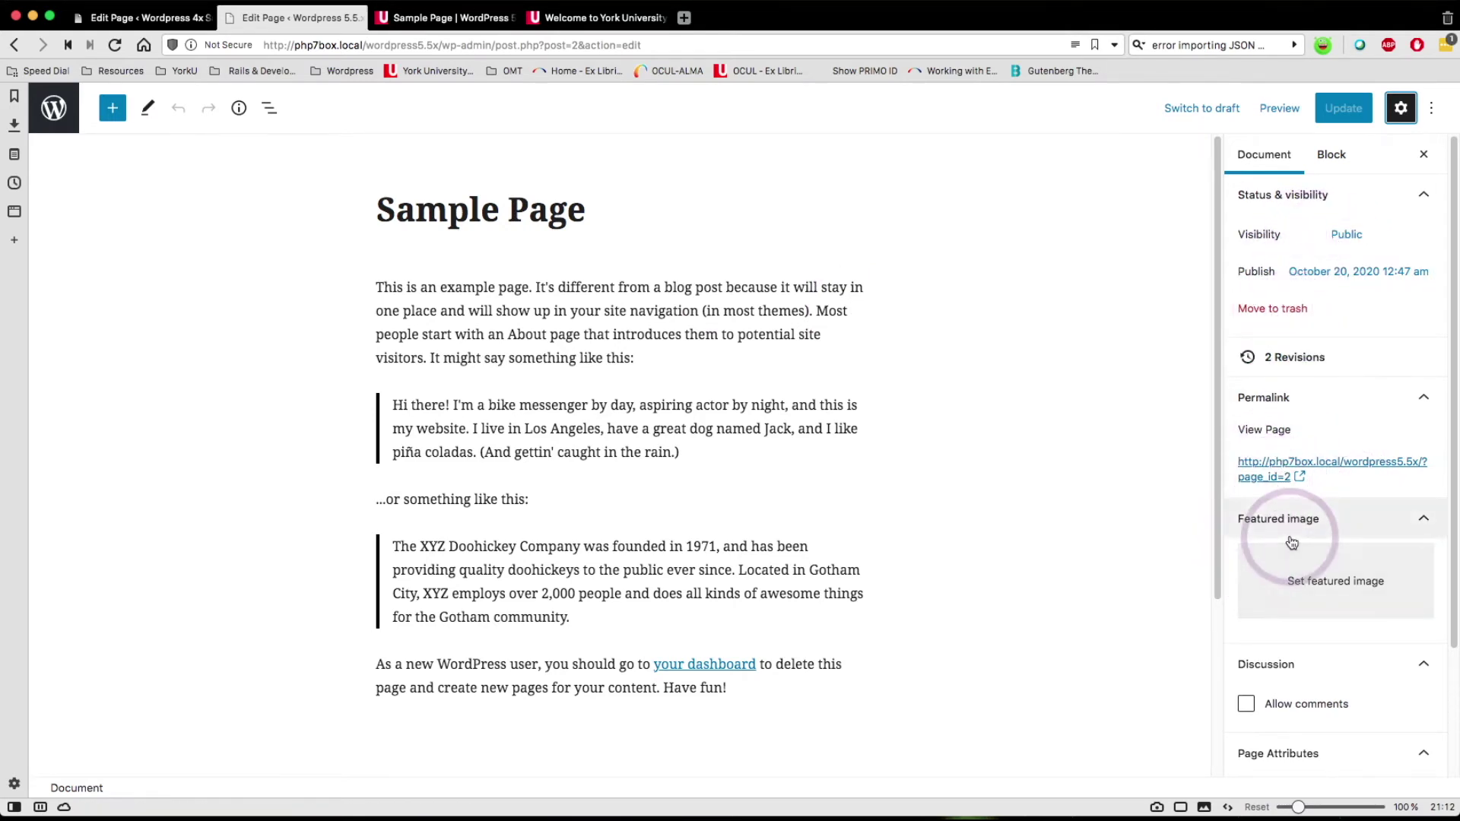
Step: Scroll the settings sidebar to Page Attributes and keep Default template selected
scroll(1266, 601, down, 2)
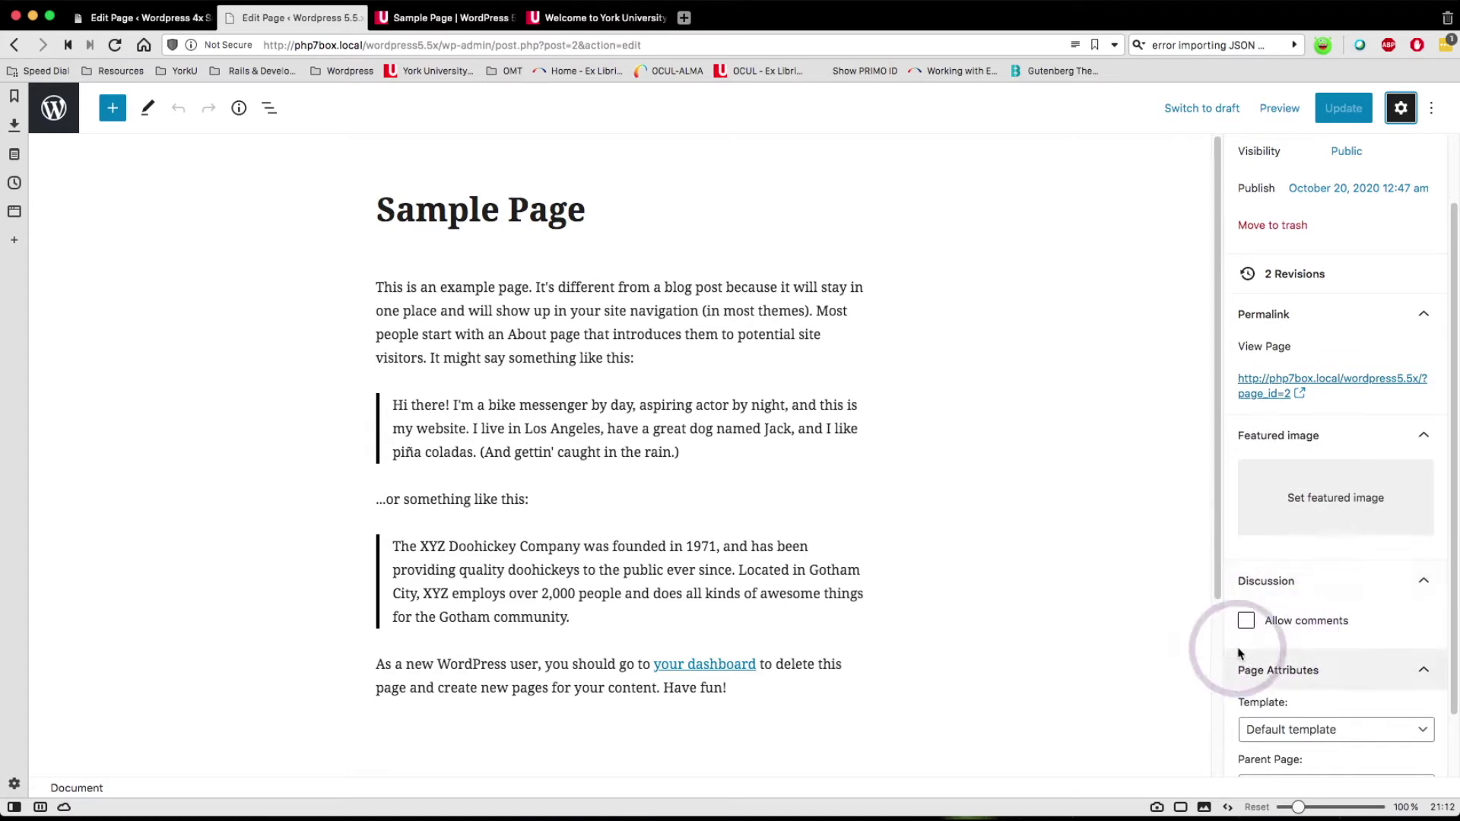
scroll(1247, 652, down, 2)
click(1283, 655)
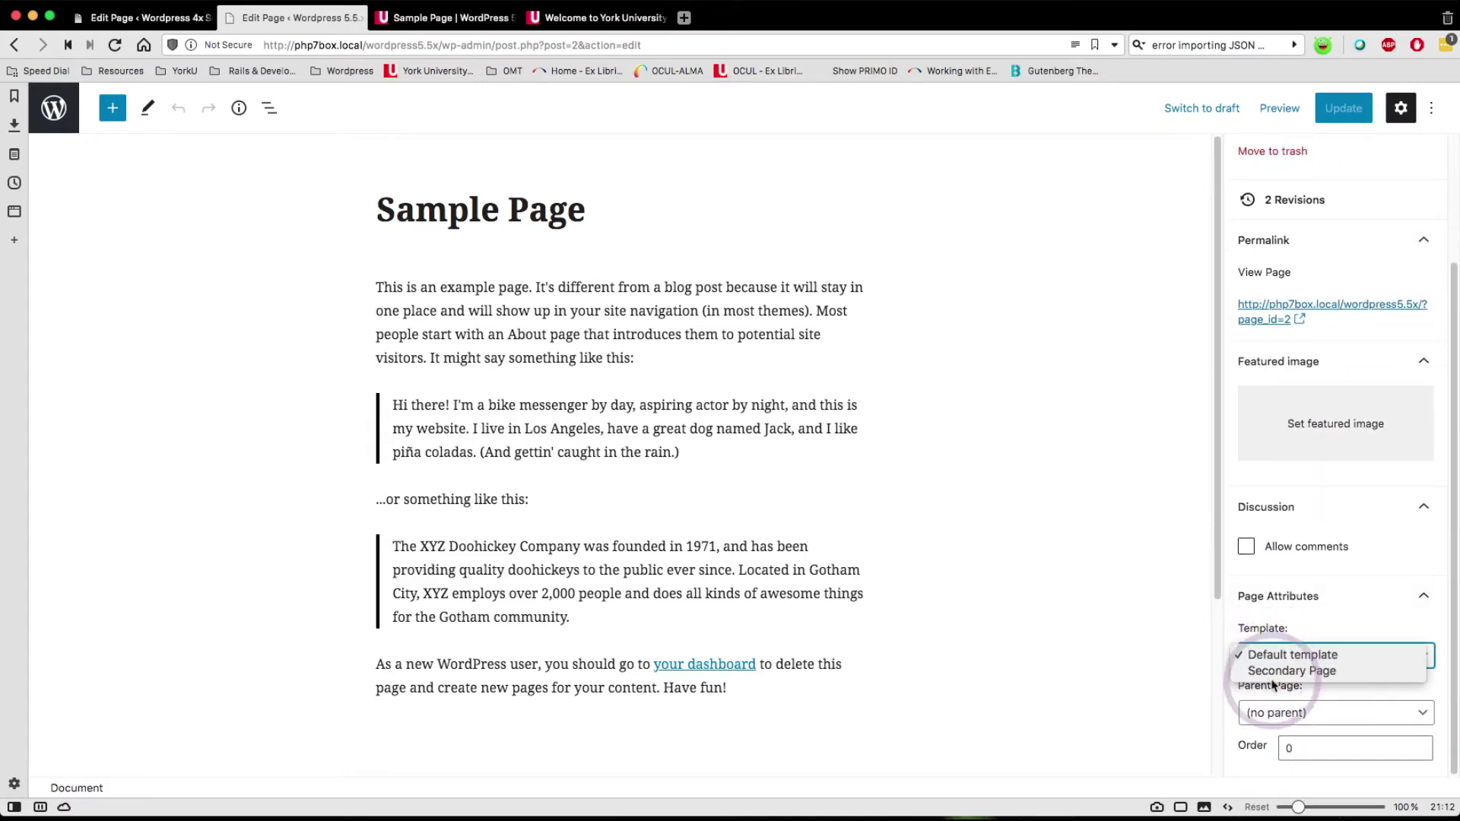
click(1283, 655)
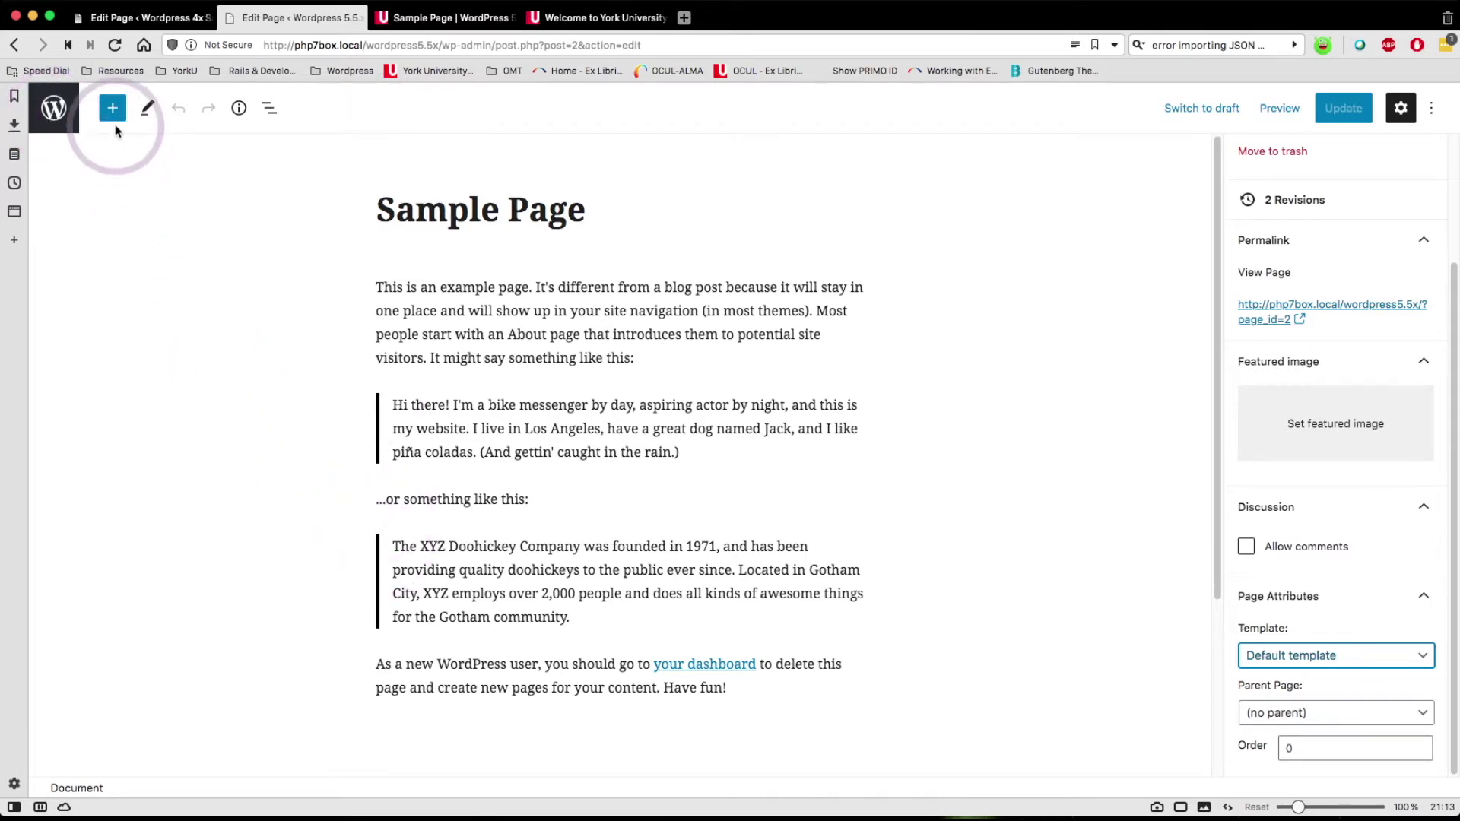
click(59, 119)
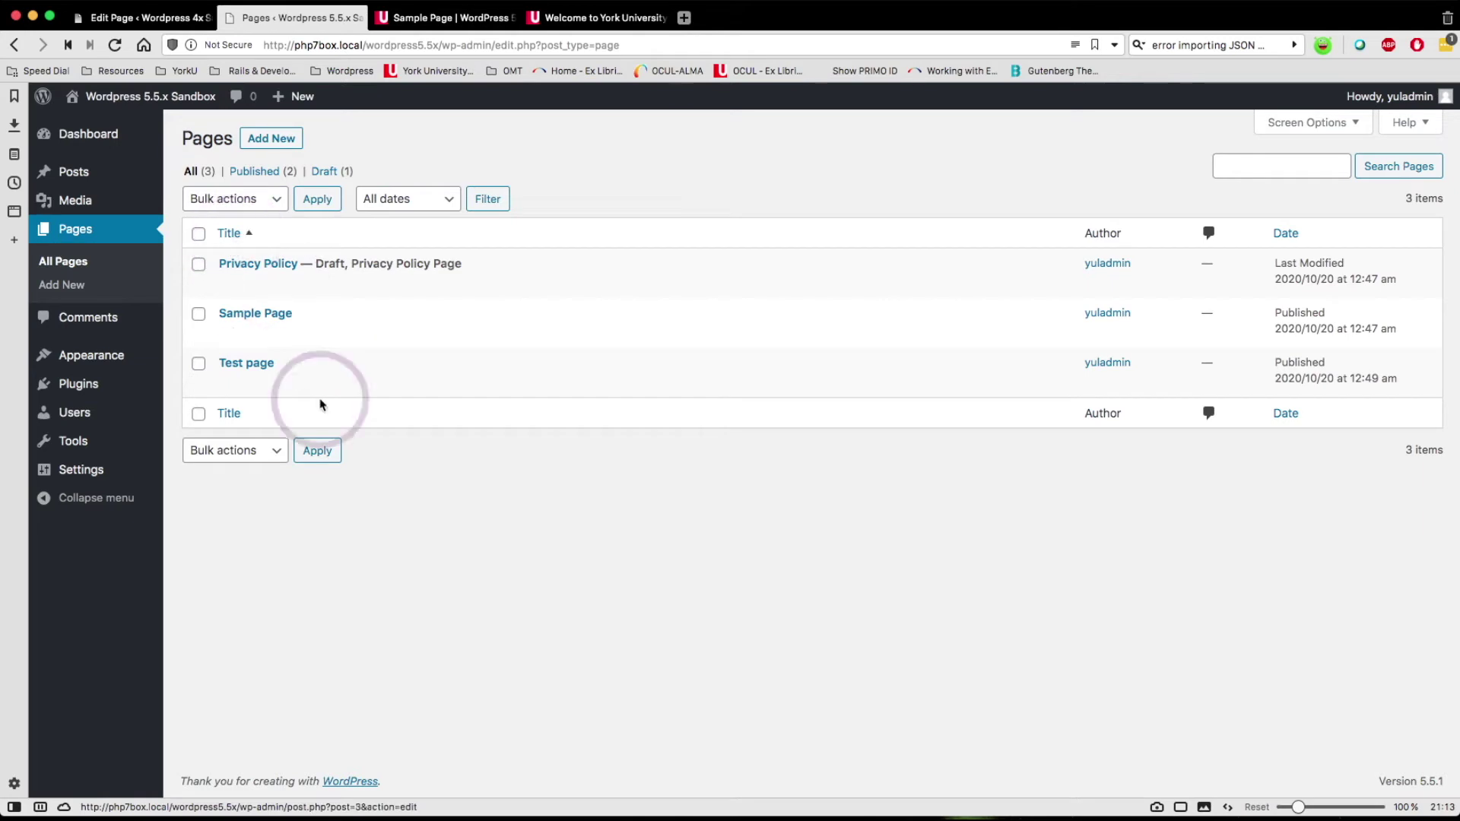
mouse_move(242, 332)
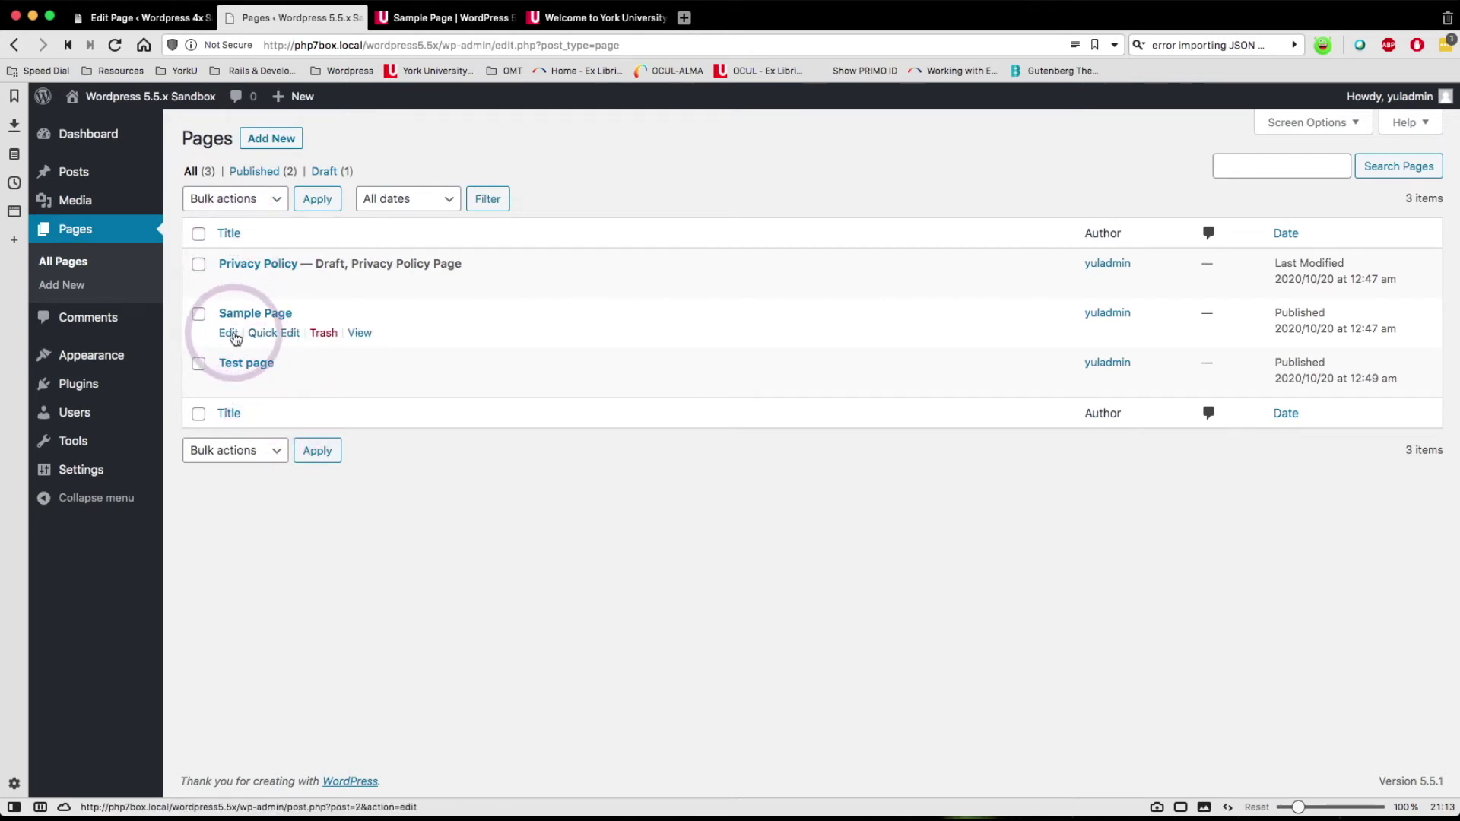
click(229, 333)
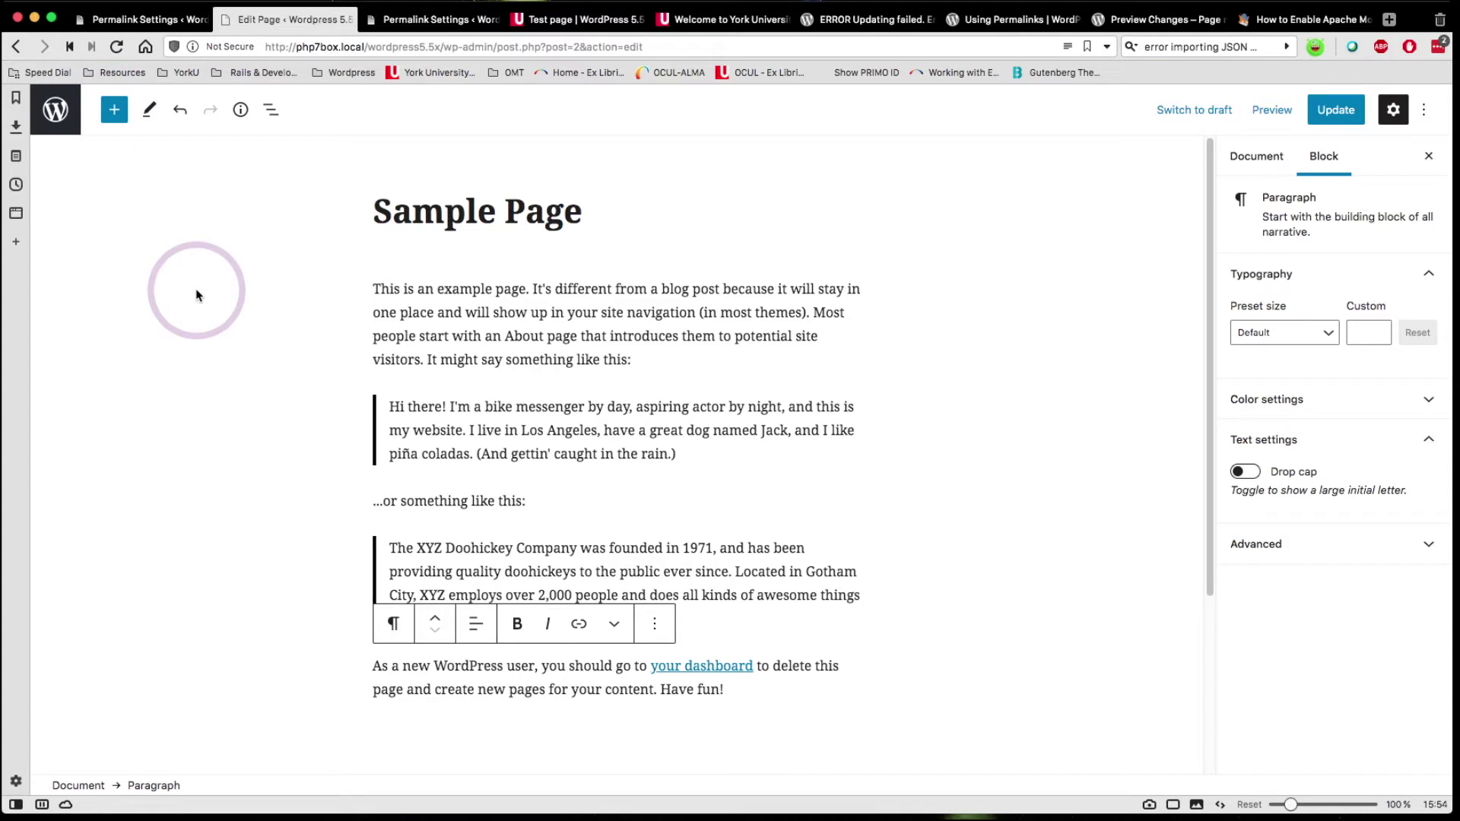
Step: Add a Heading block reading 'This is a heading' at the end of the page
click(114, 110)
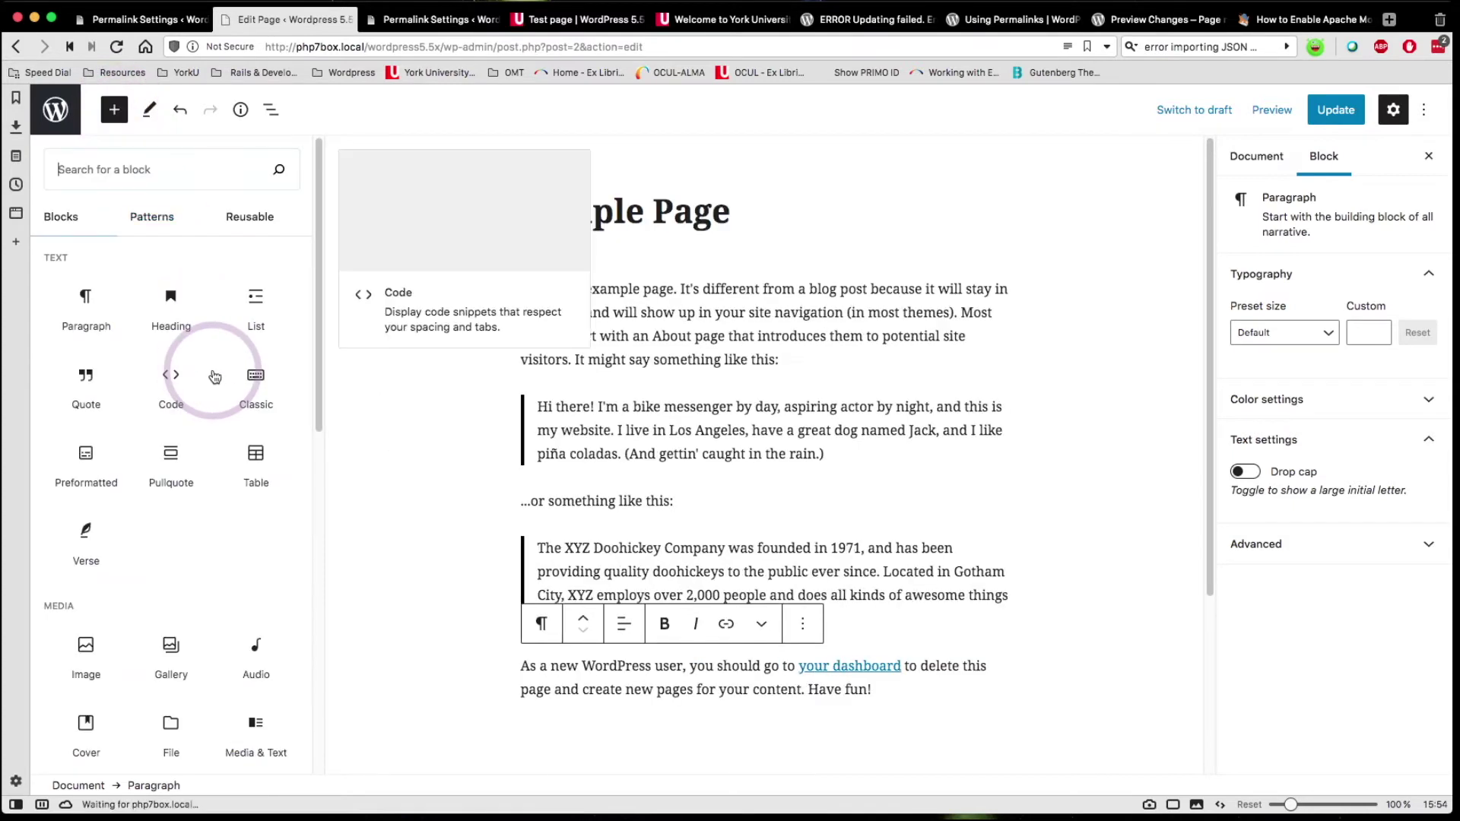
click(228, 169)
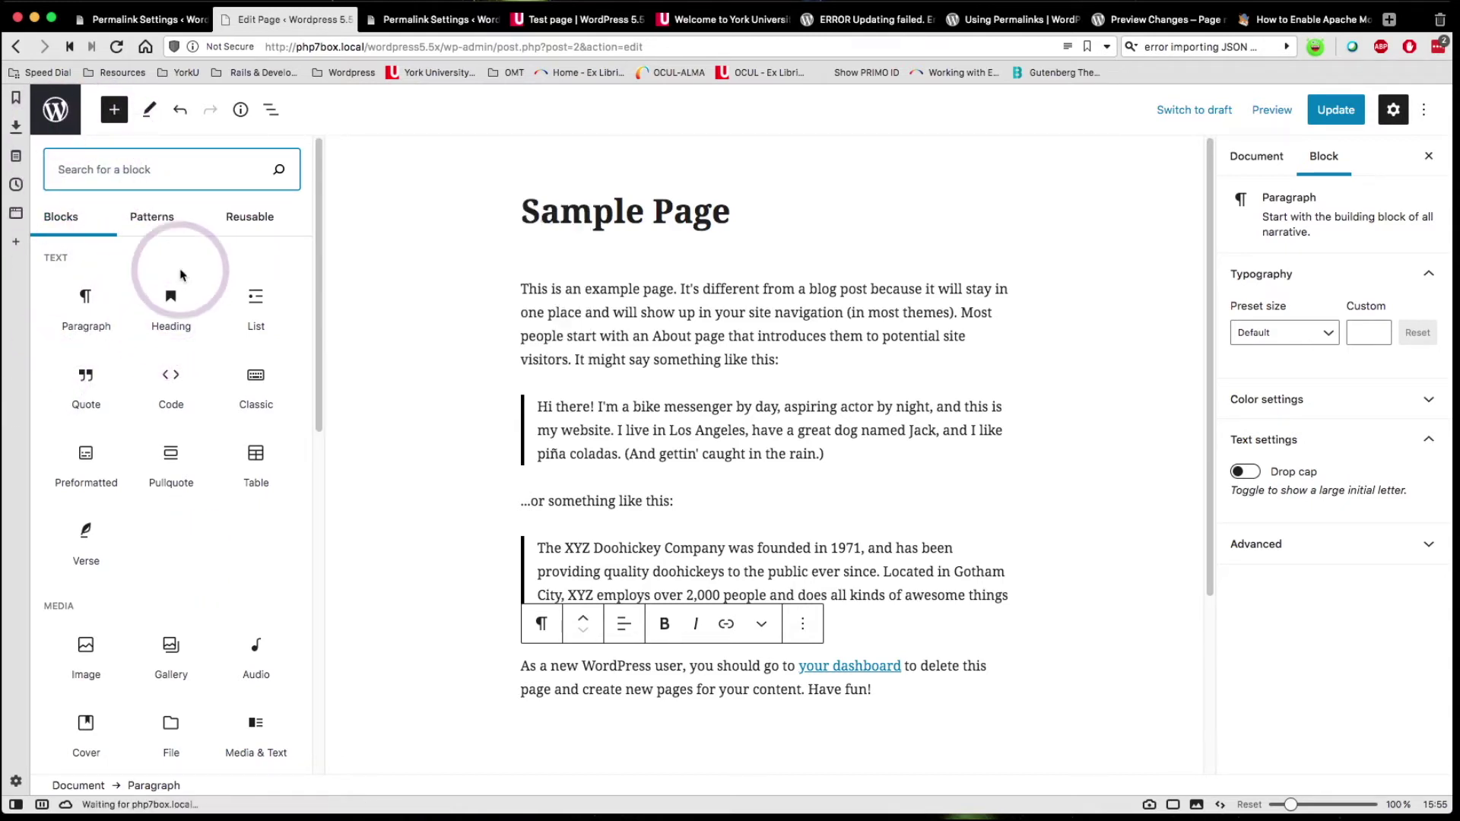
click(174, 317)
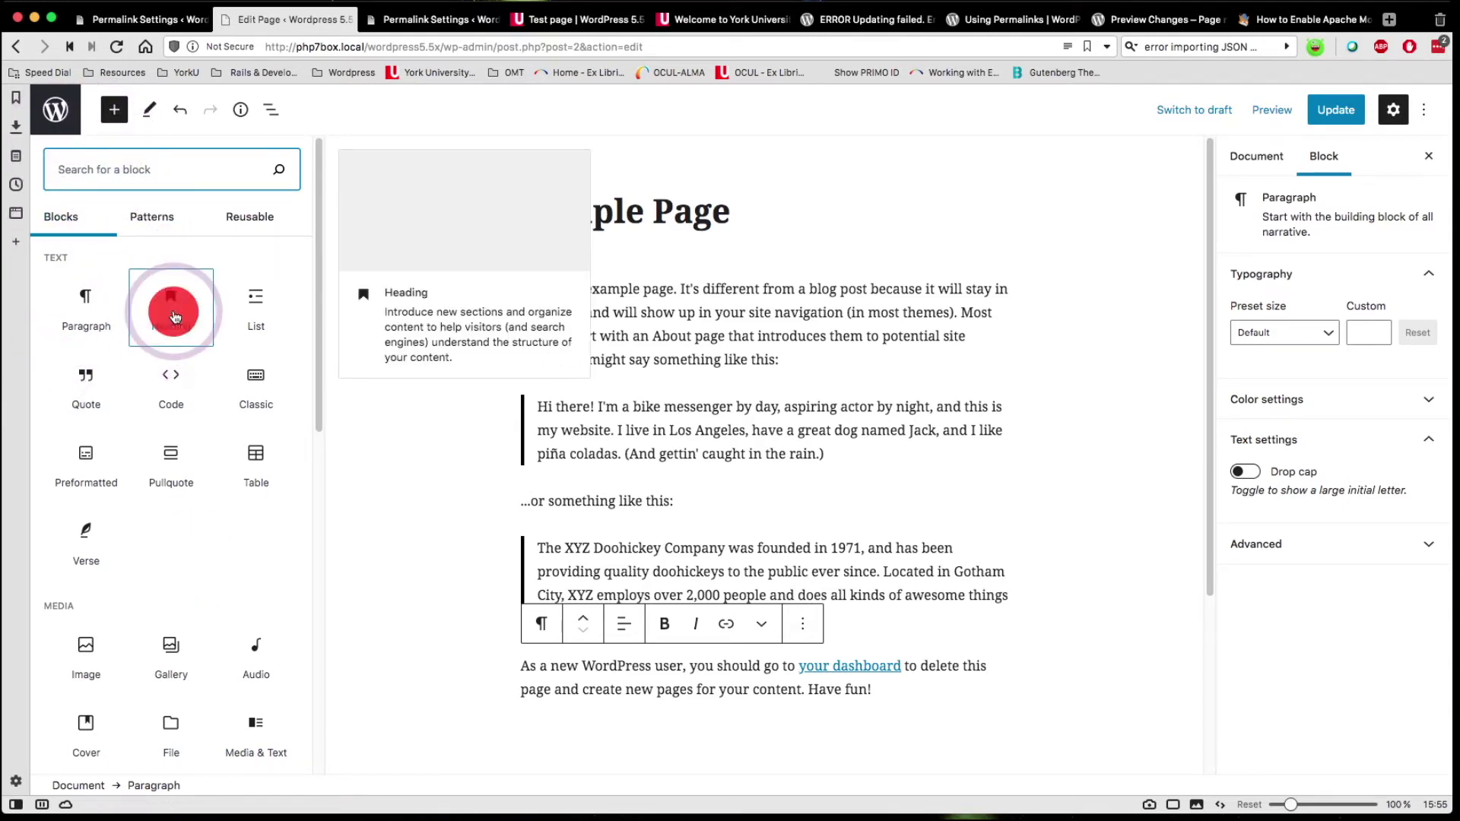
drag(440, 483, 661, 689)
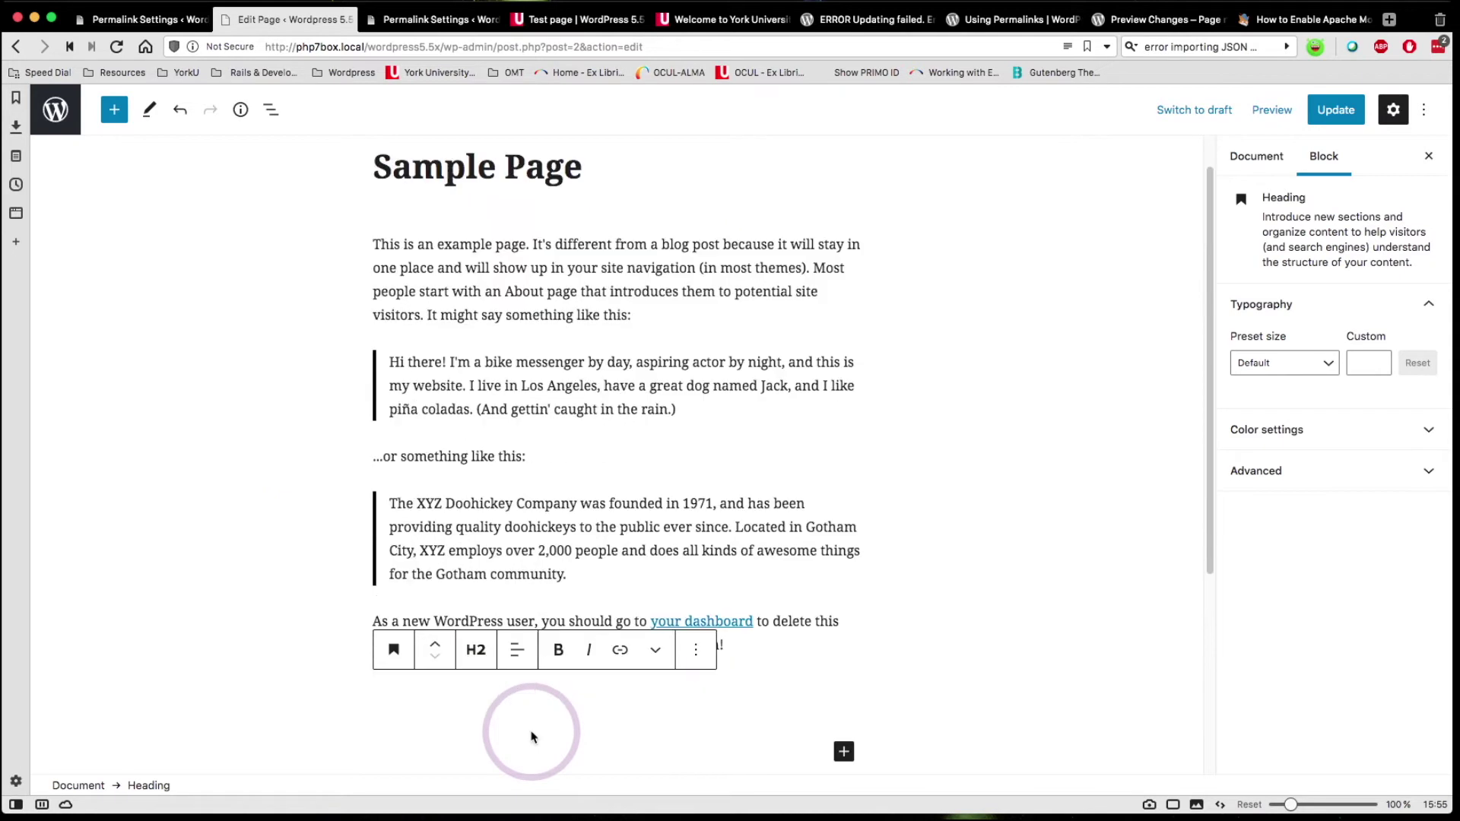
text(This is a heading)
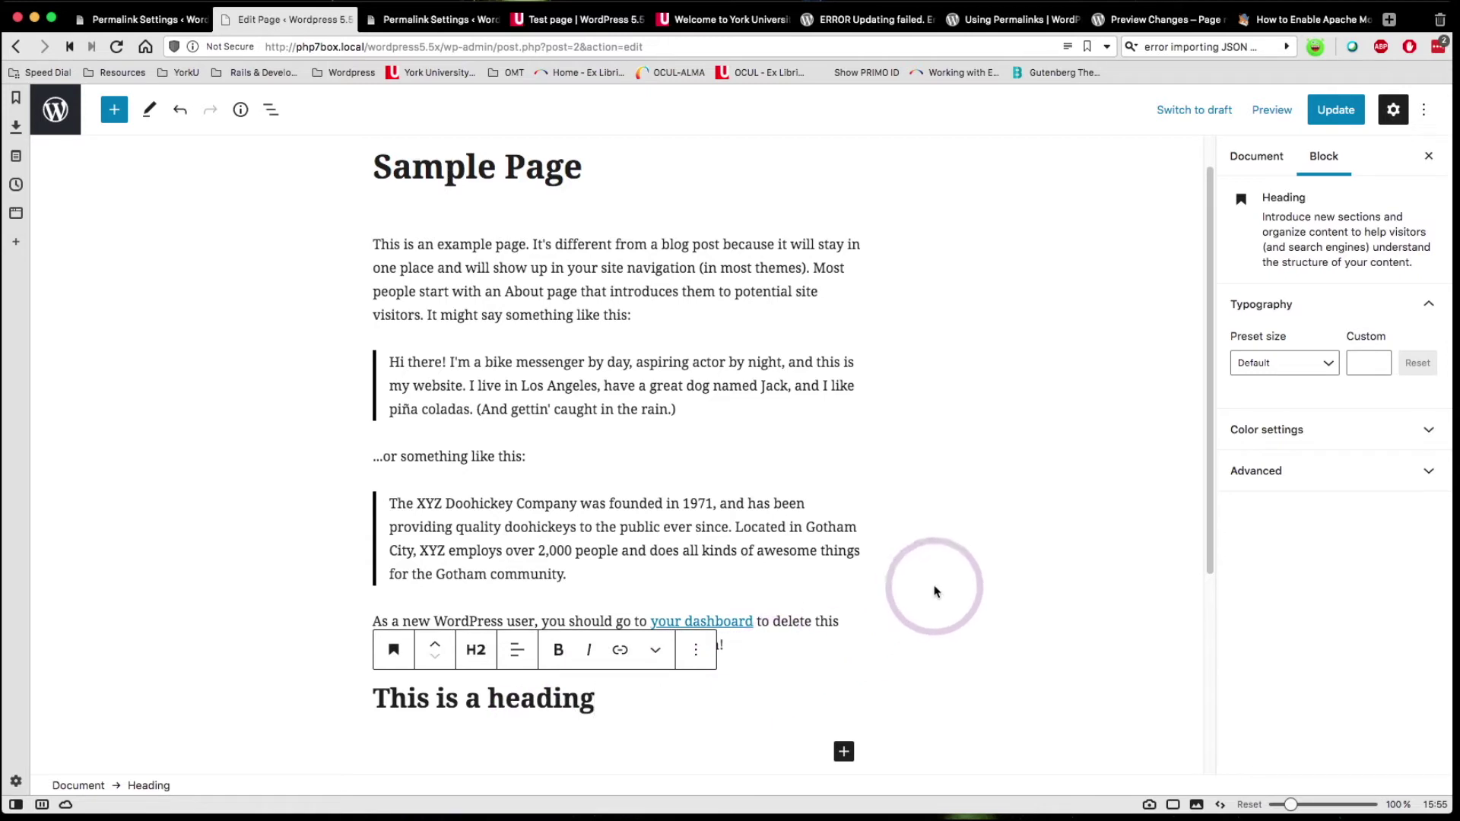
Step: Add a paragraph below the heading reading 'This is a paragraph'
scroll(928, 595, down, 2)
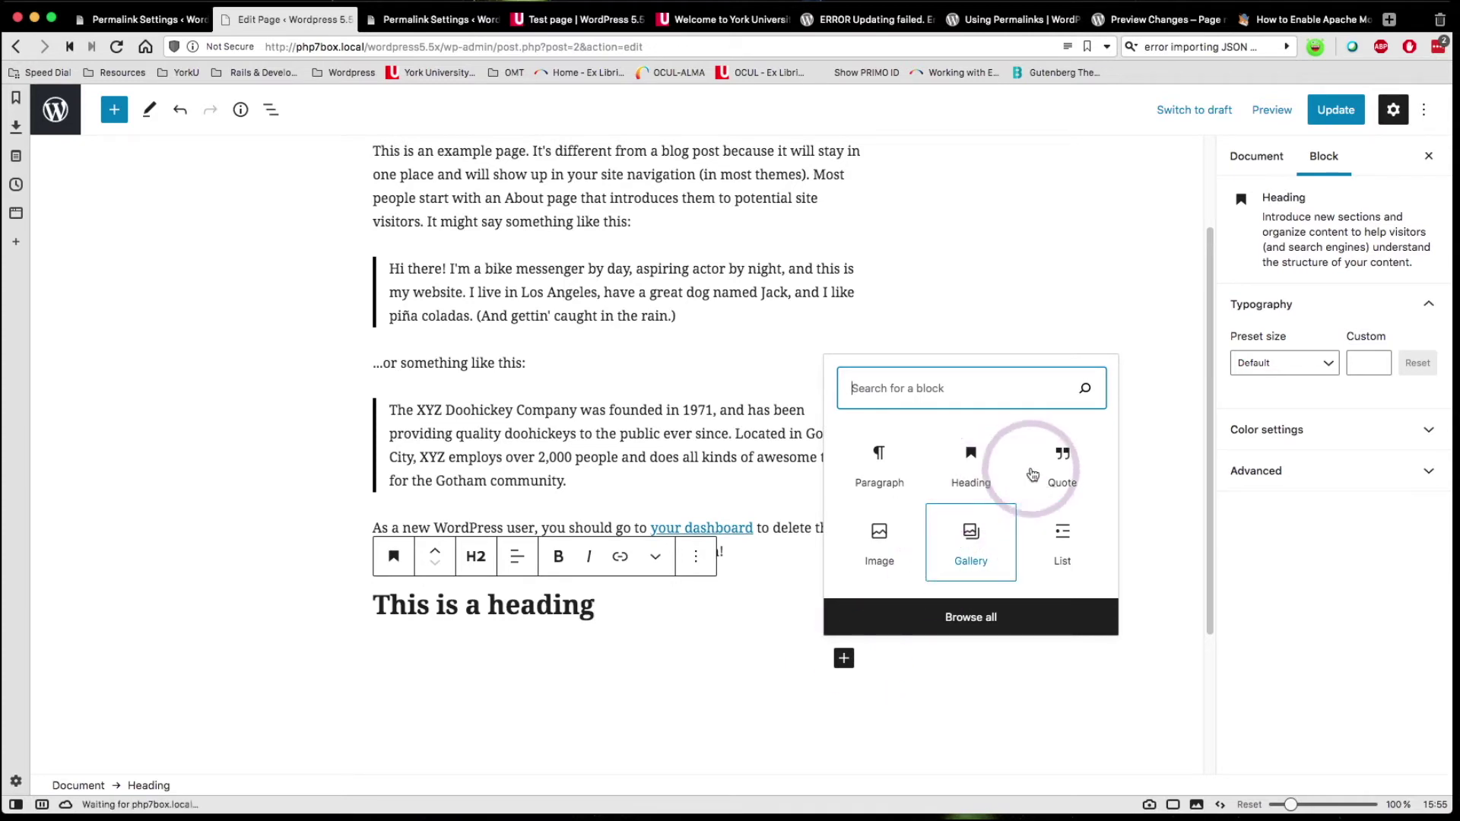
click(883, 477)
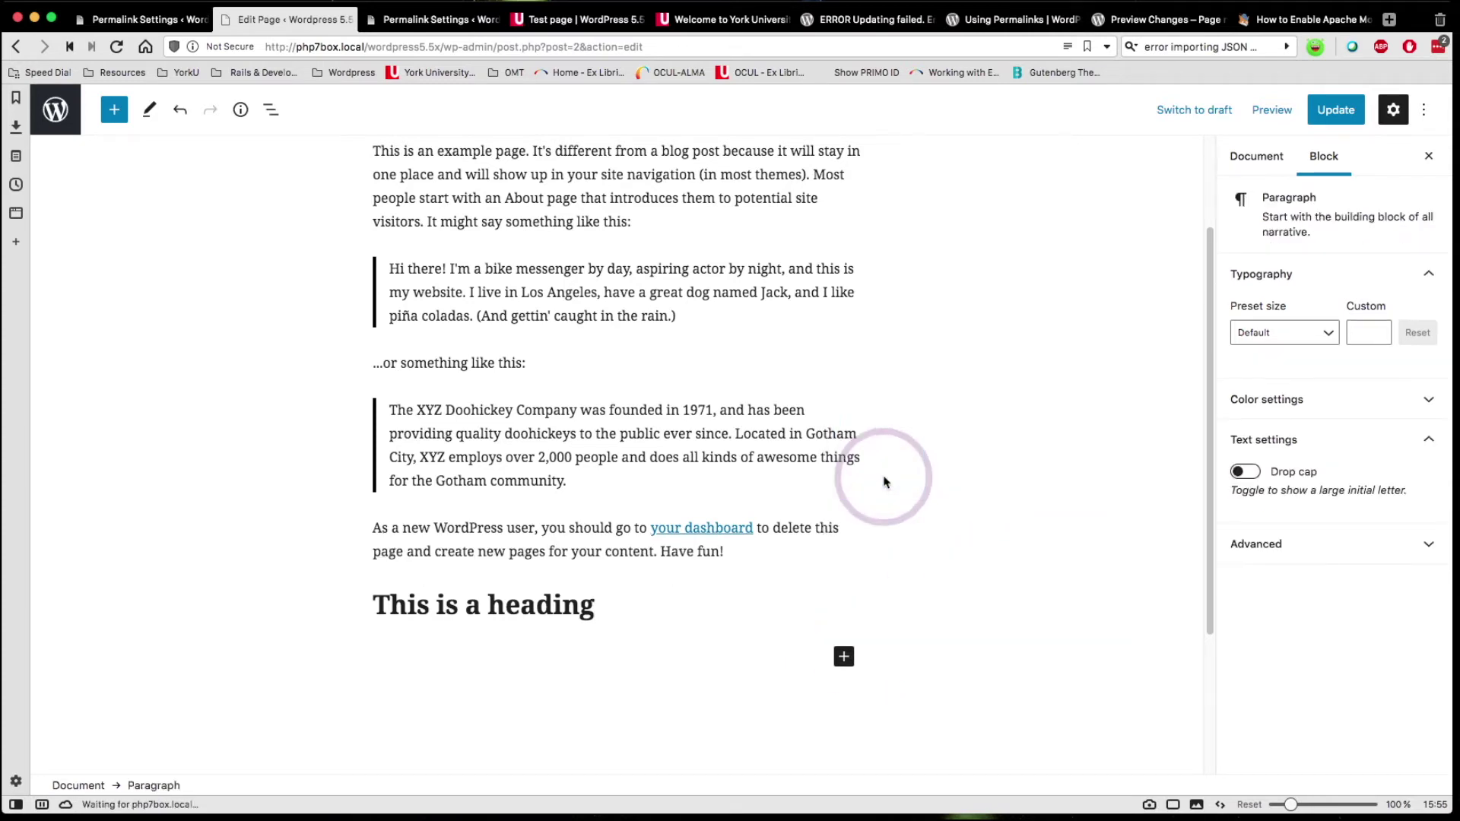
text(This is a paragraph)
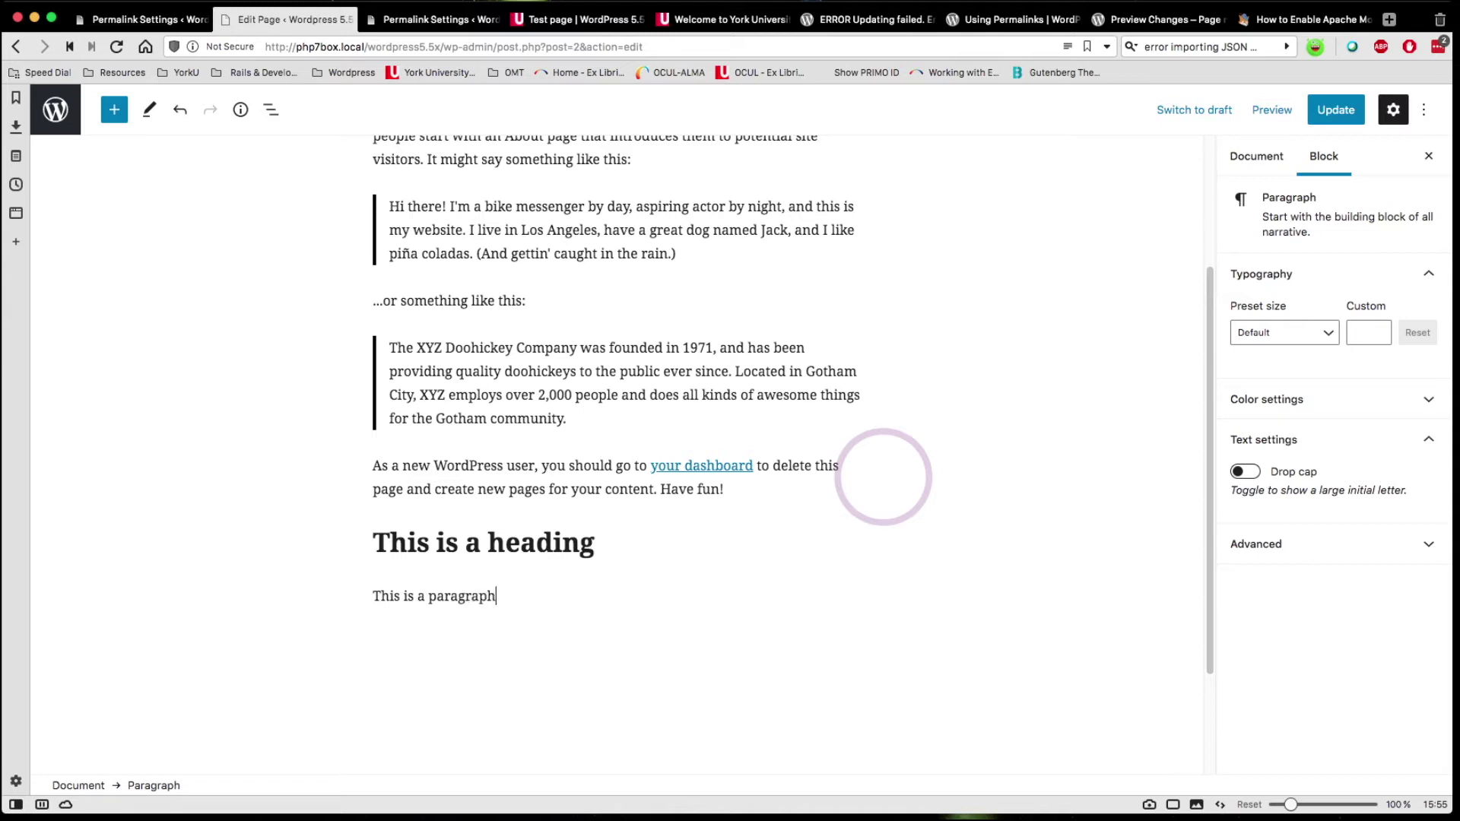
scroll(350, 574, up, 3)
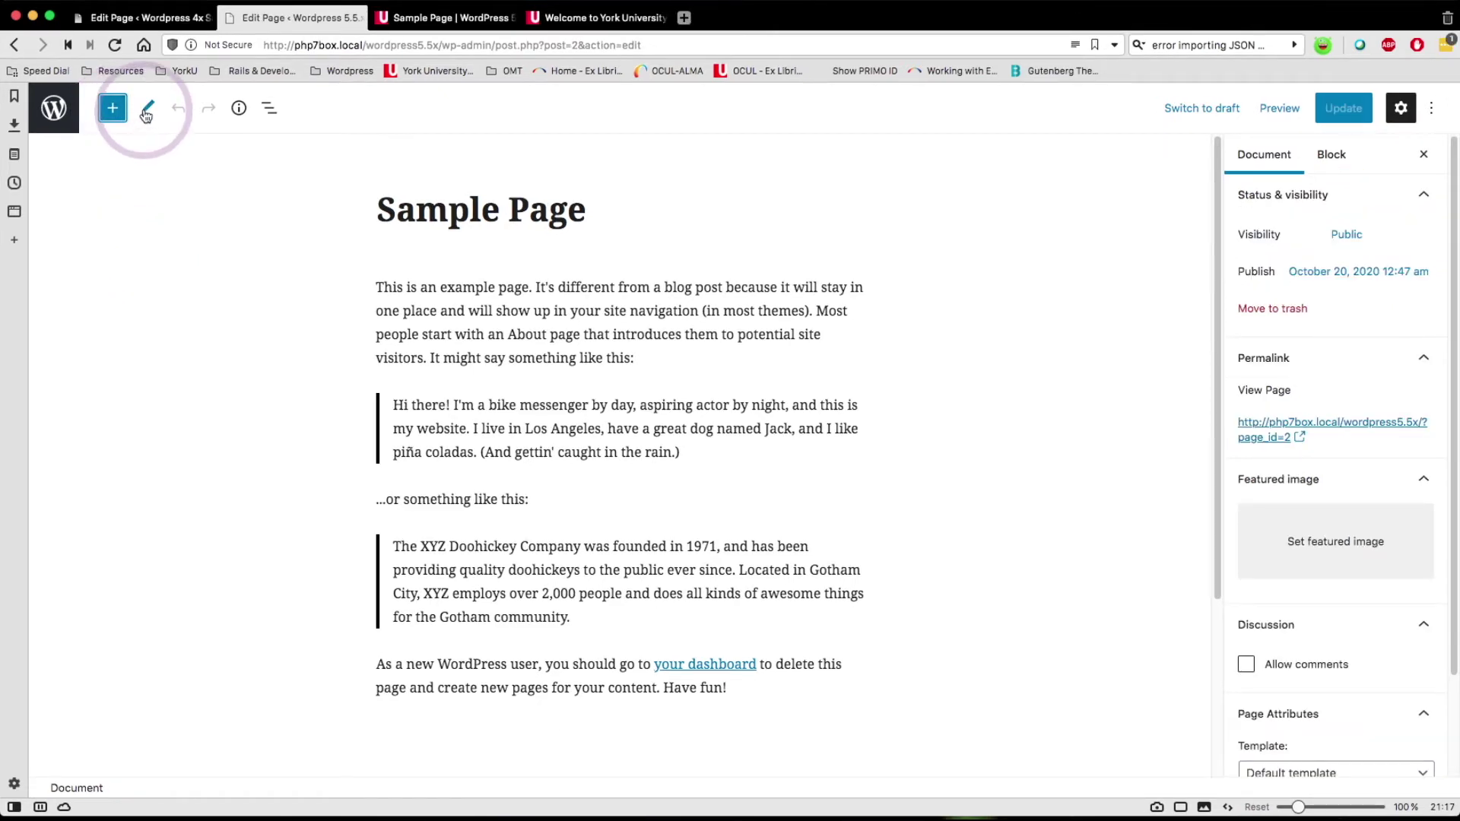
click(146, 112)
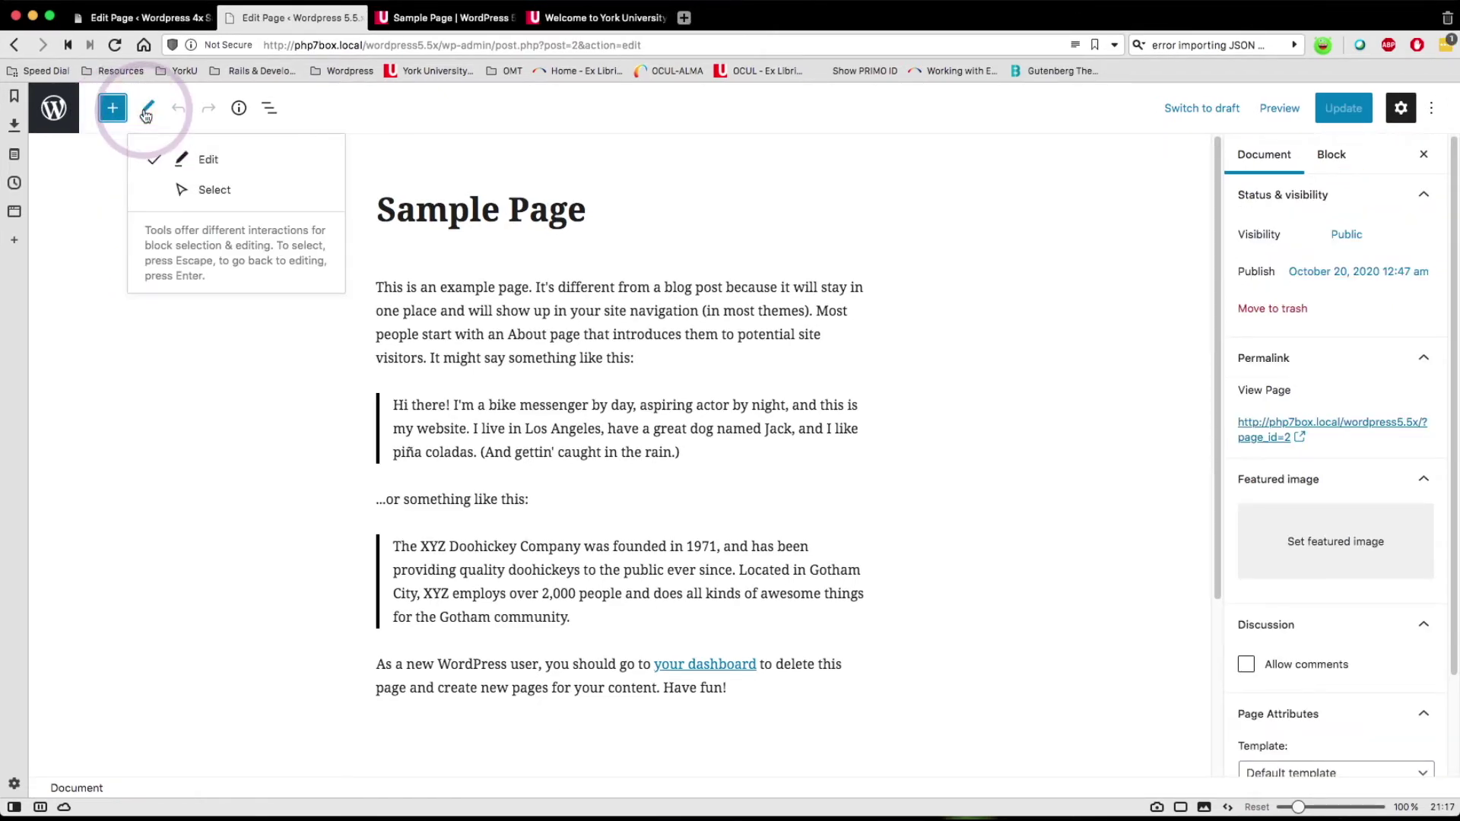
click(205, 192)
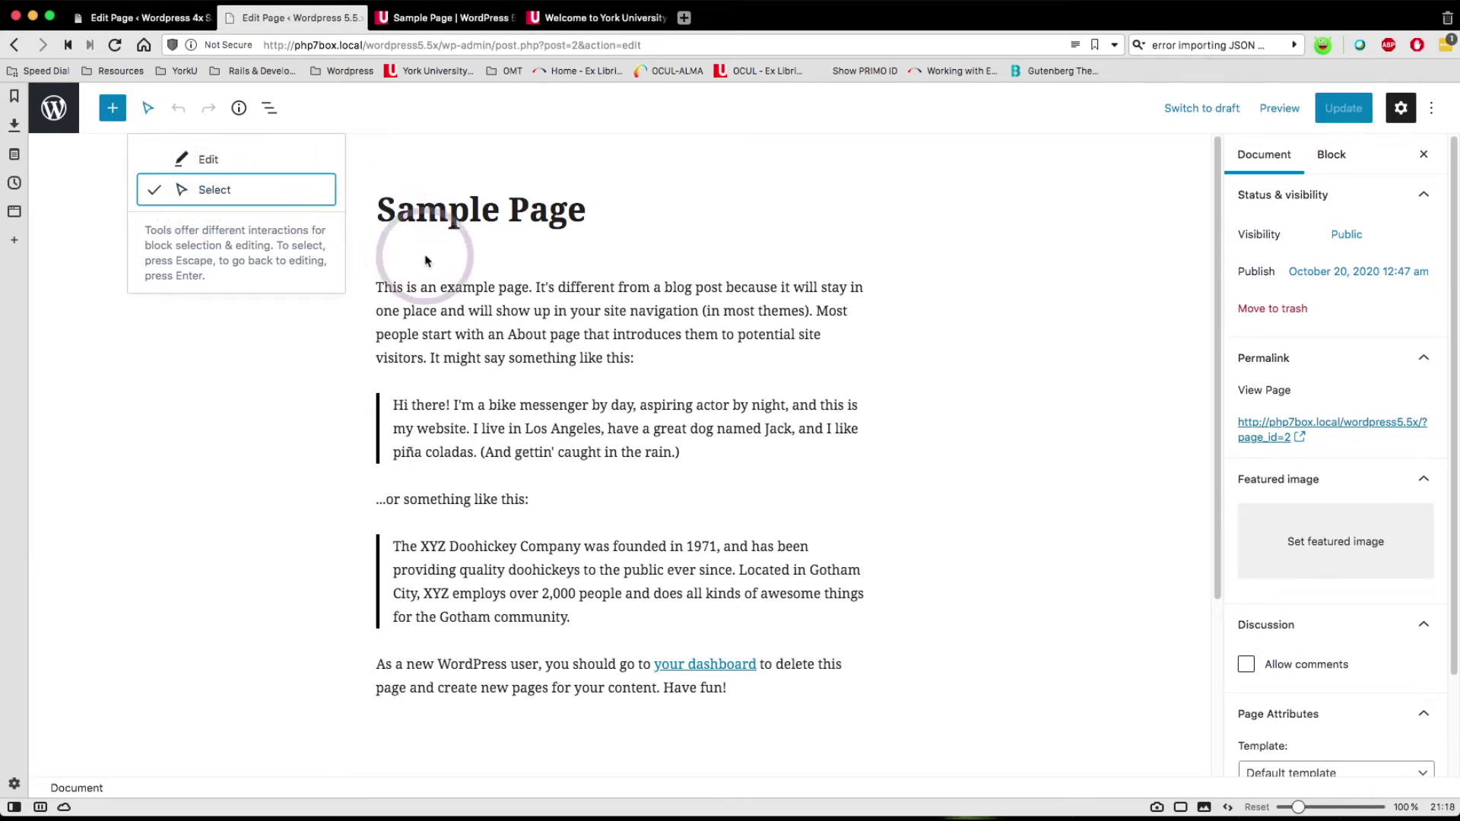
click(472, 561)
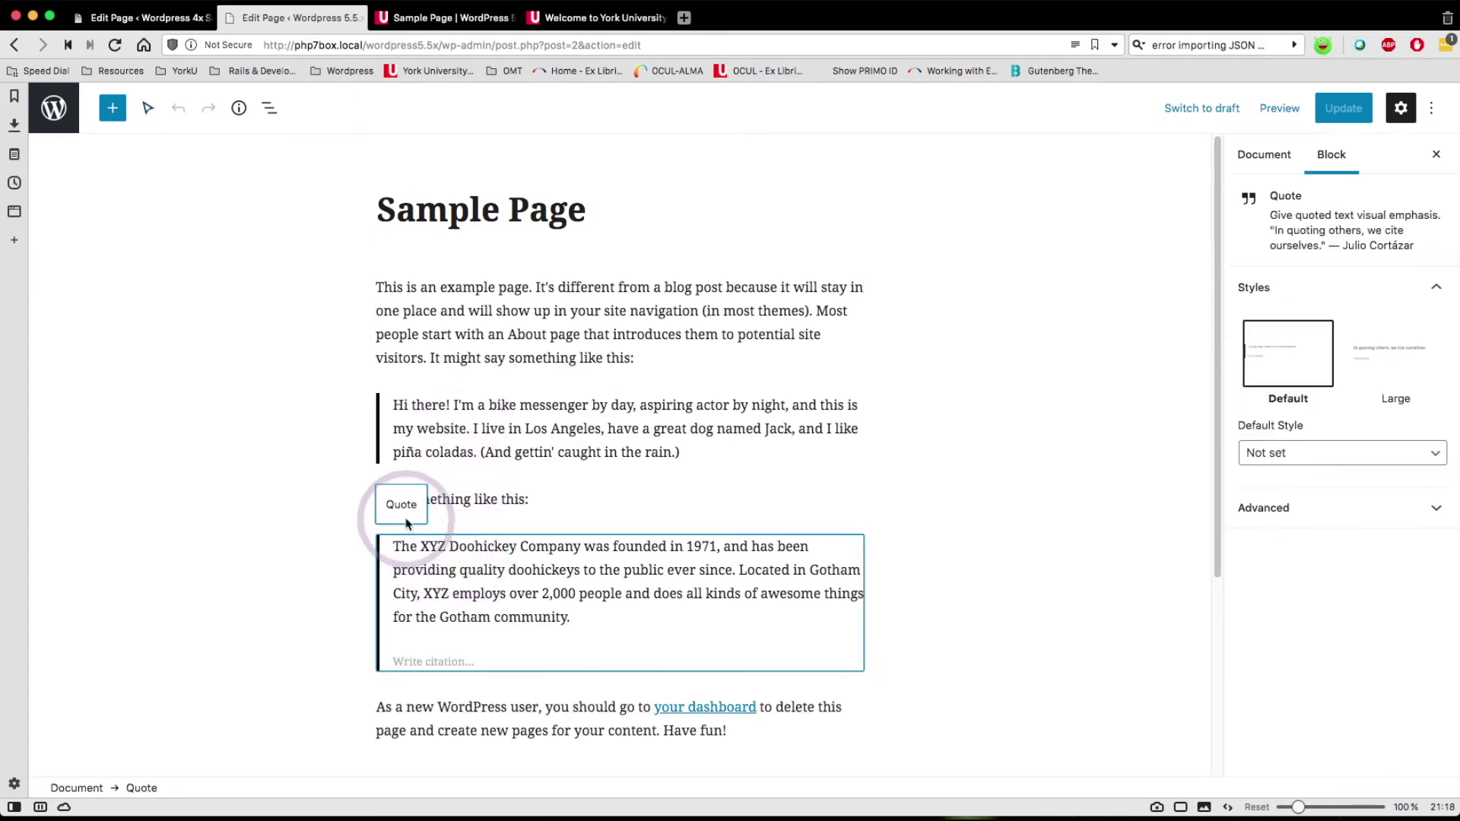
click(541, 525)
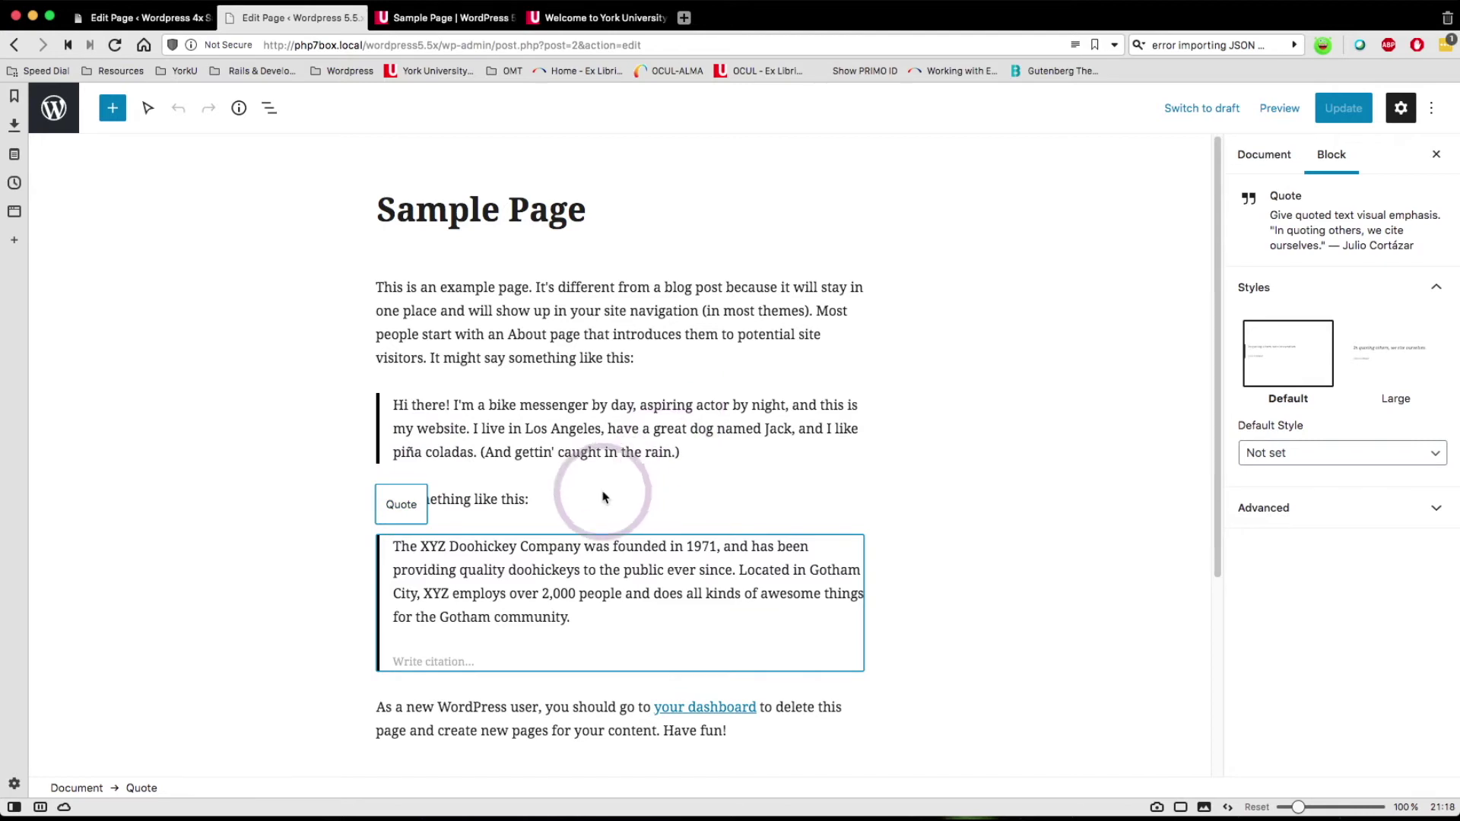
click(411, 517)
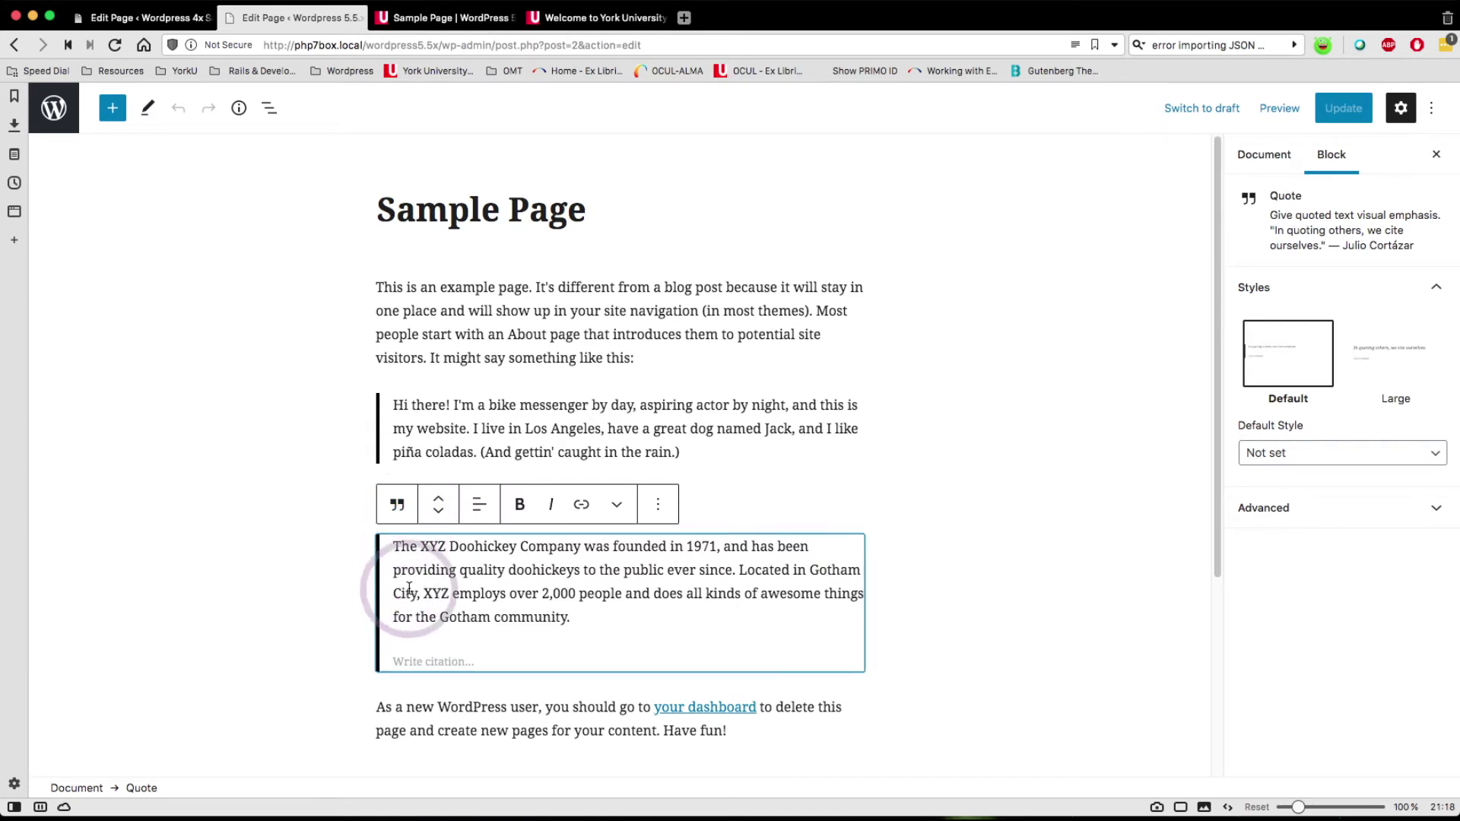
click(553, 506)
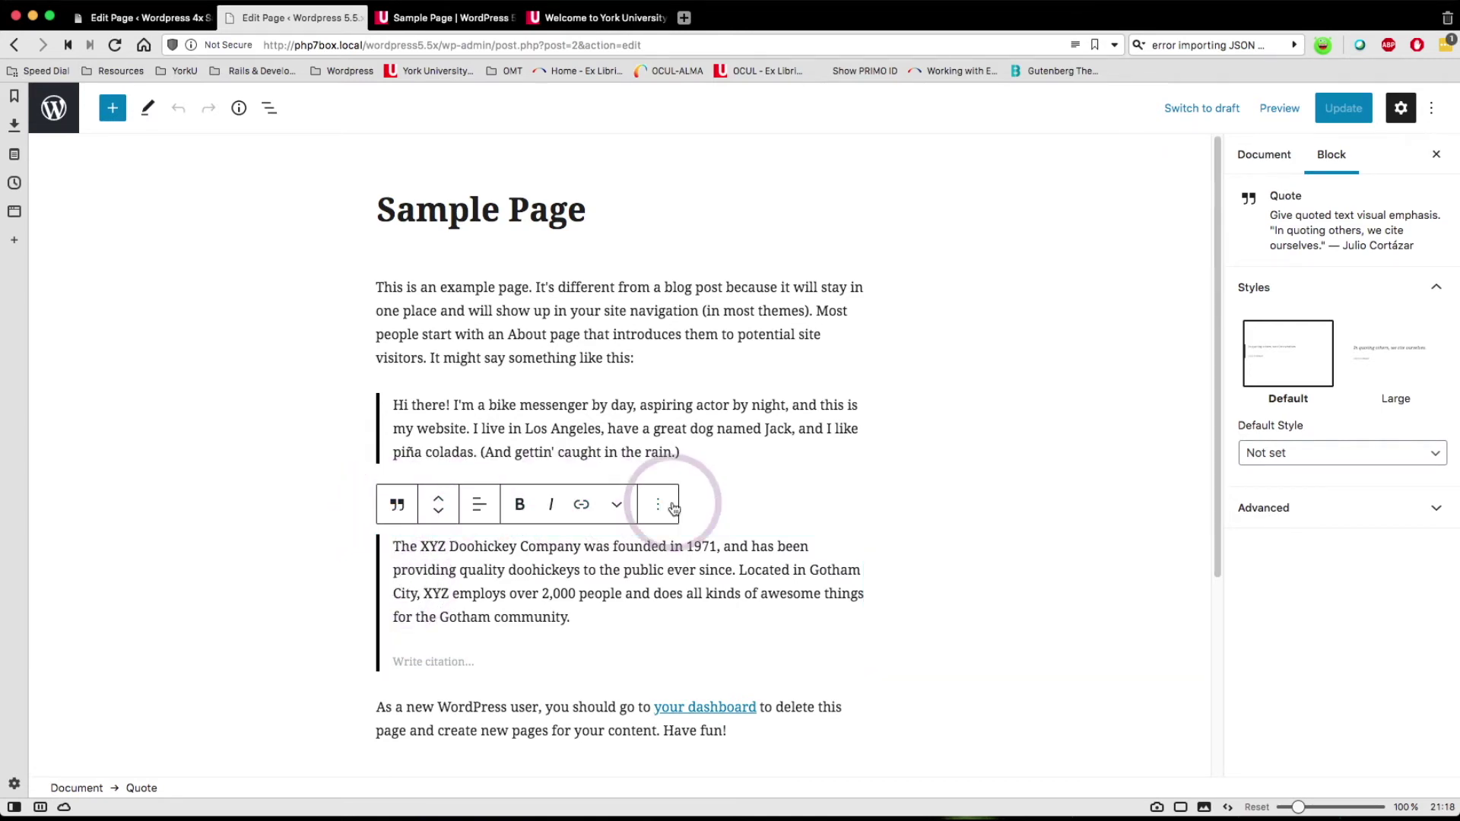
click(392, 546)
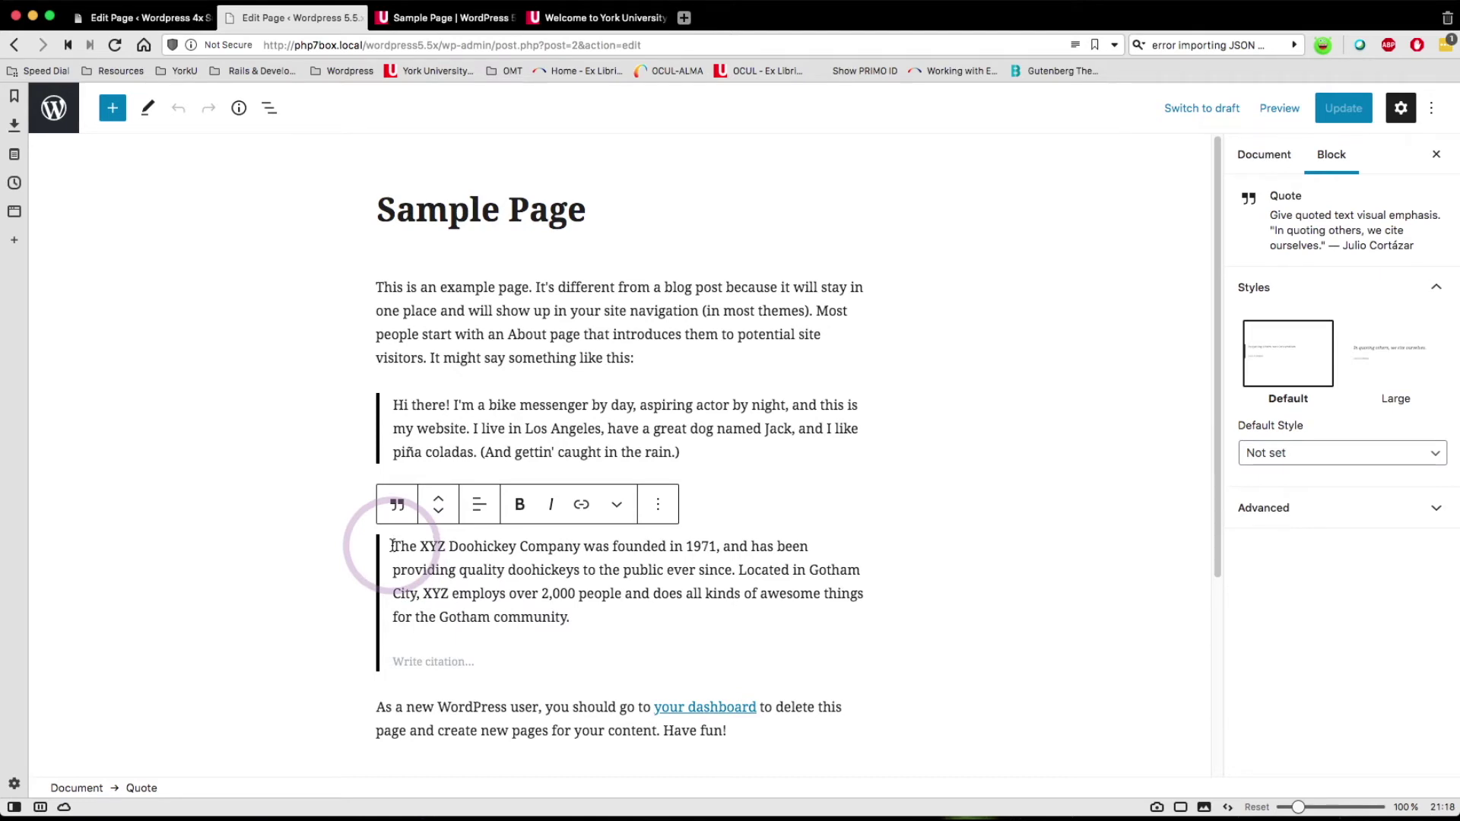
text(Change th)
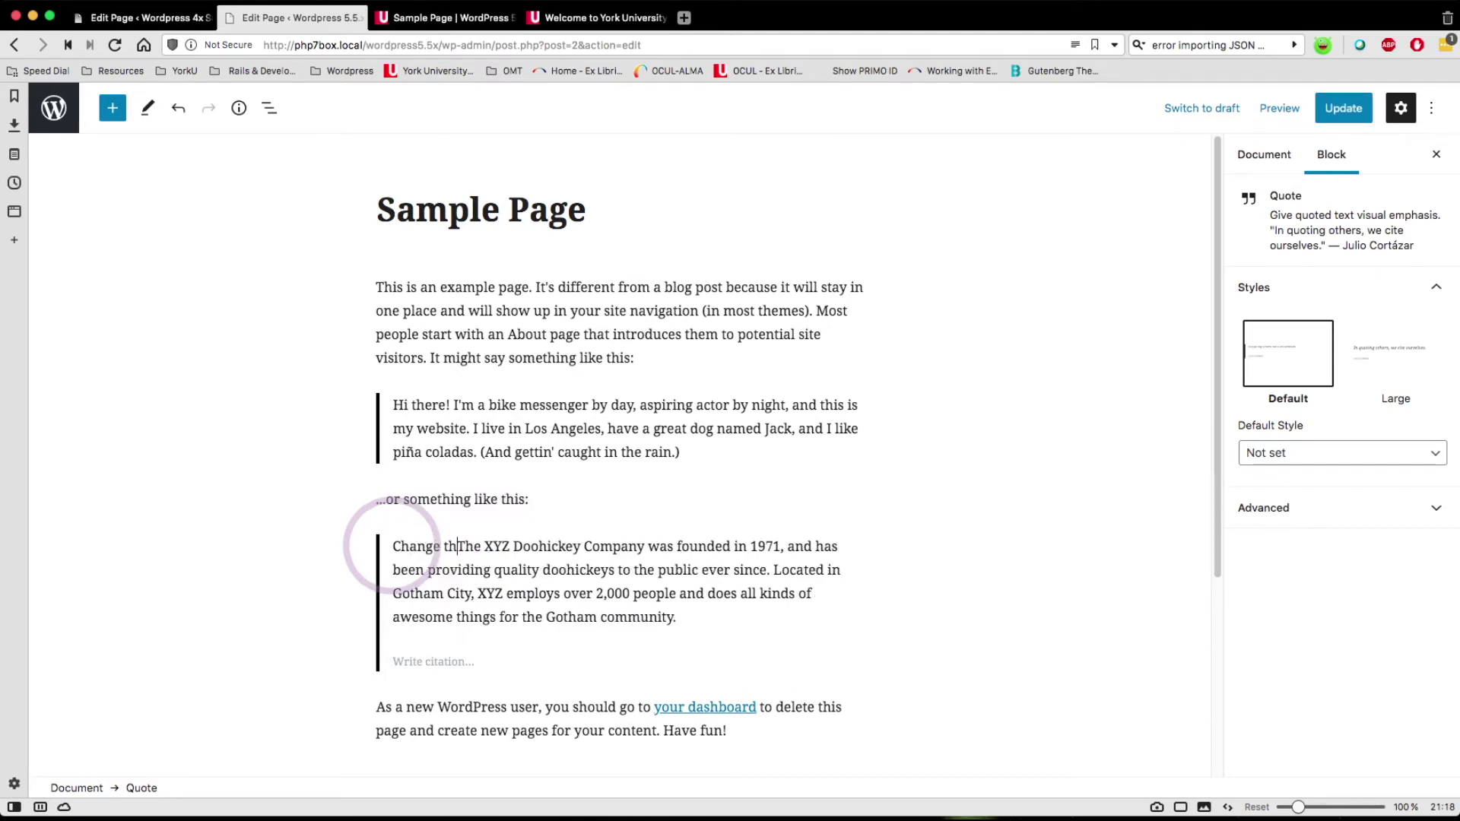
text(is quote t)
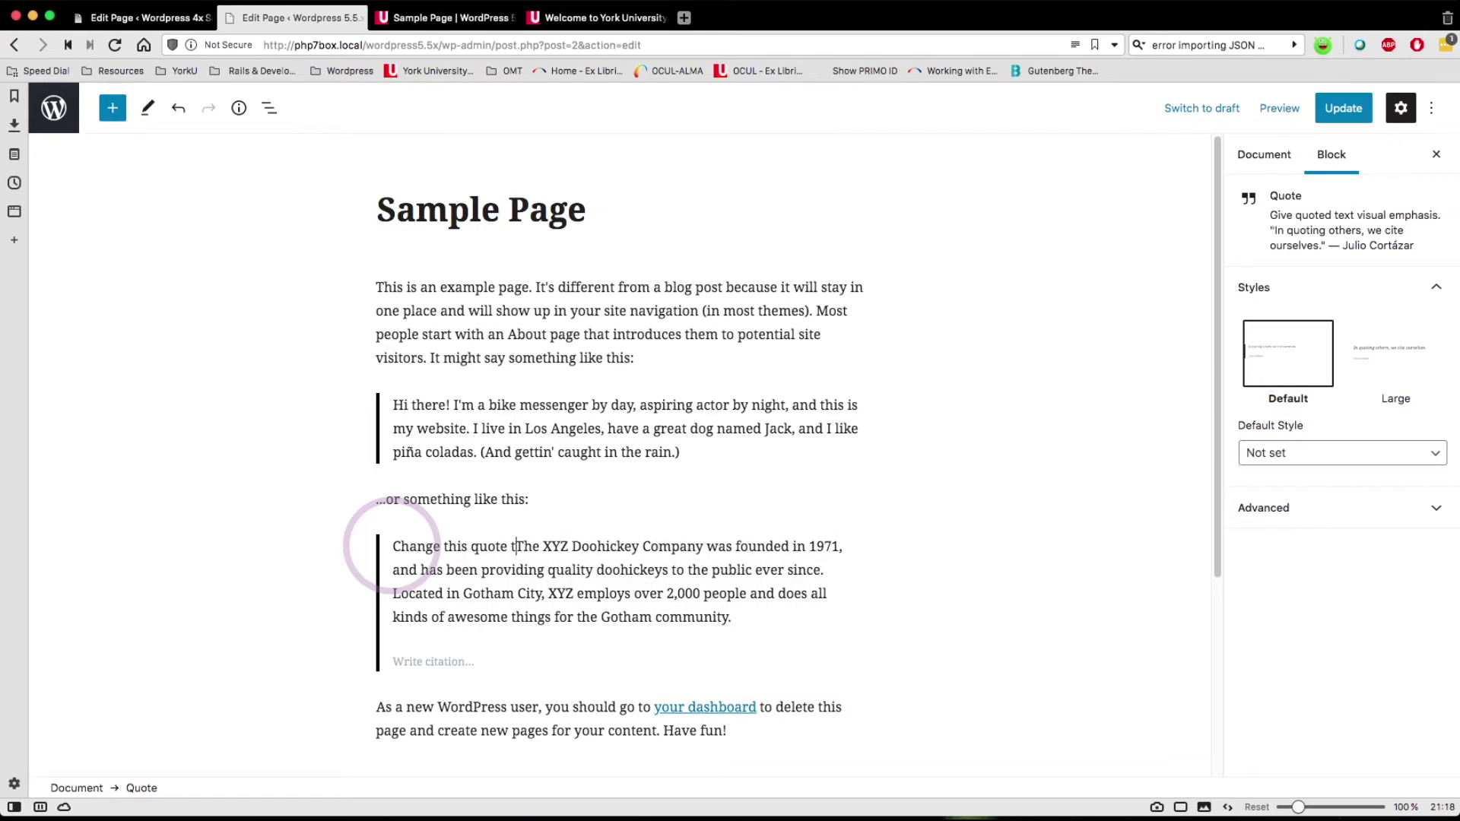
text(o soemthing)
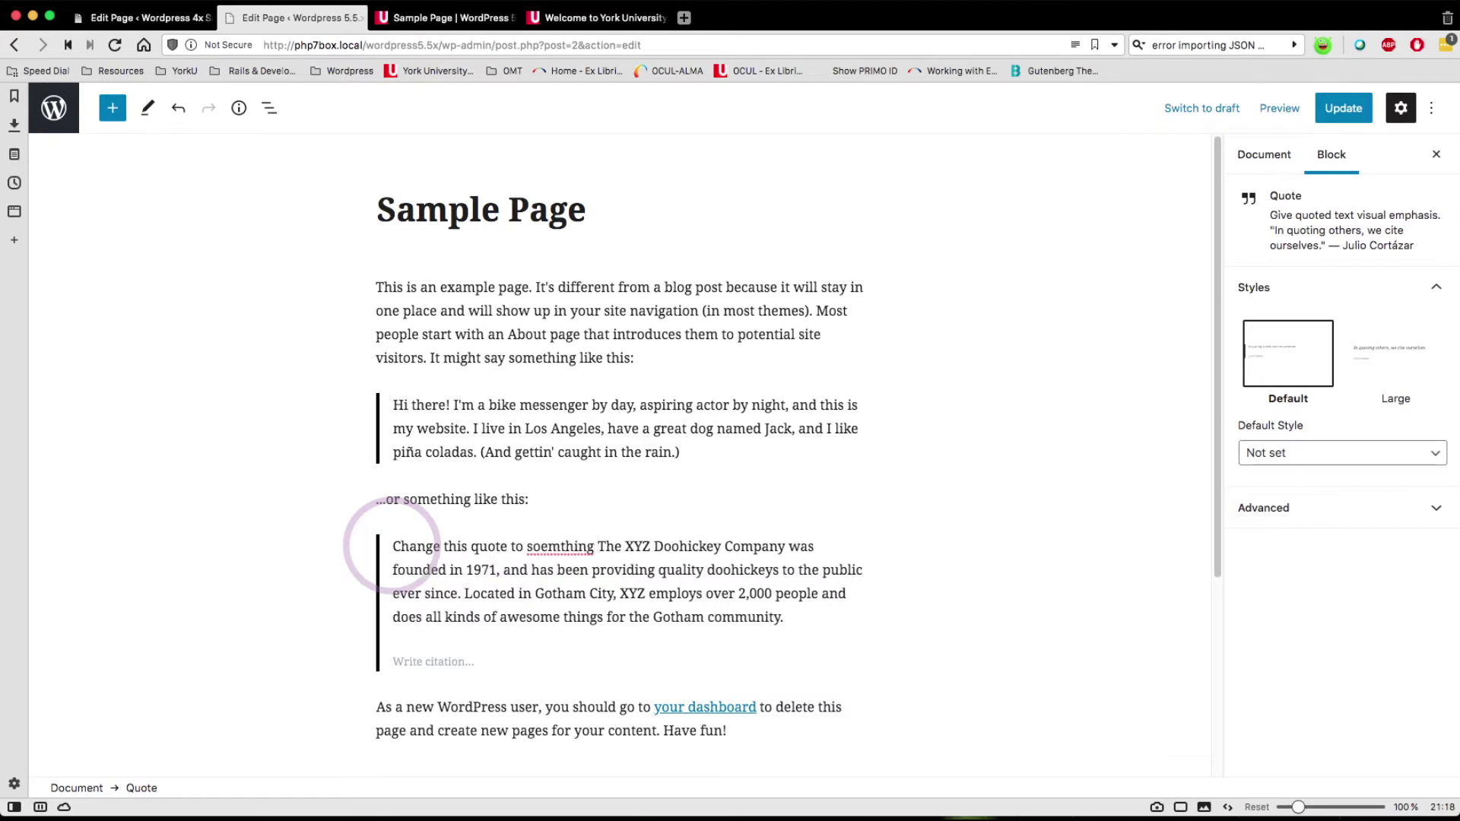
key(BackSpace)
key(BackSpace)
key(BackSpace)
key(BackSpace)
key(BackSpace)
key(BackSpace)
key(BackSpace)
key(BackSpace)
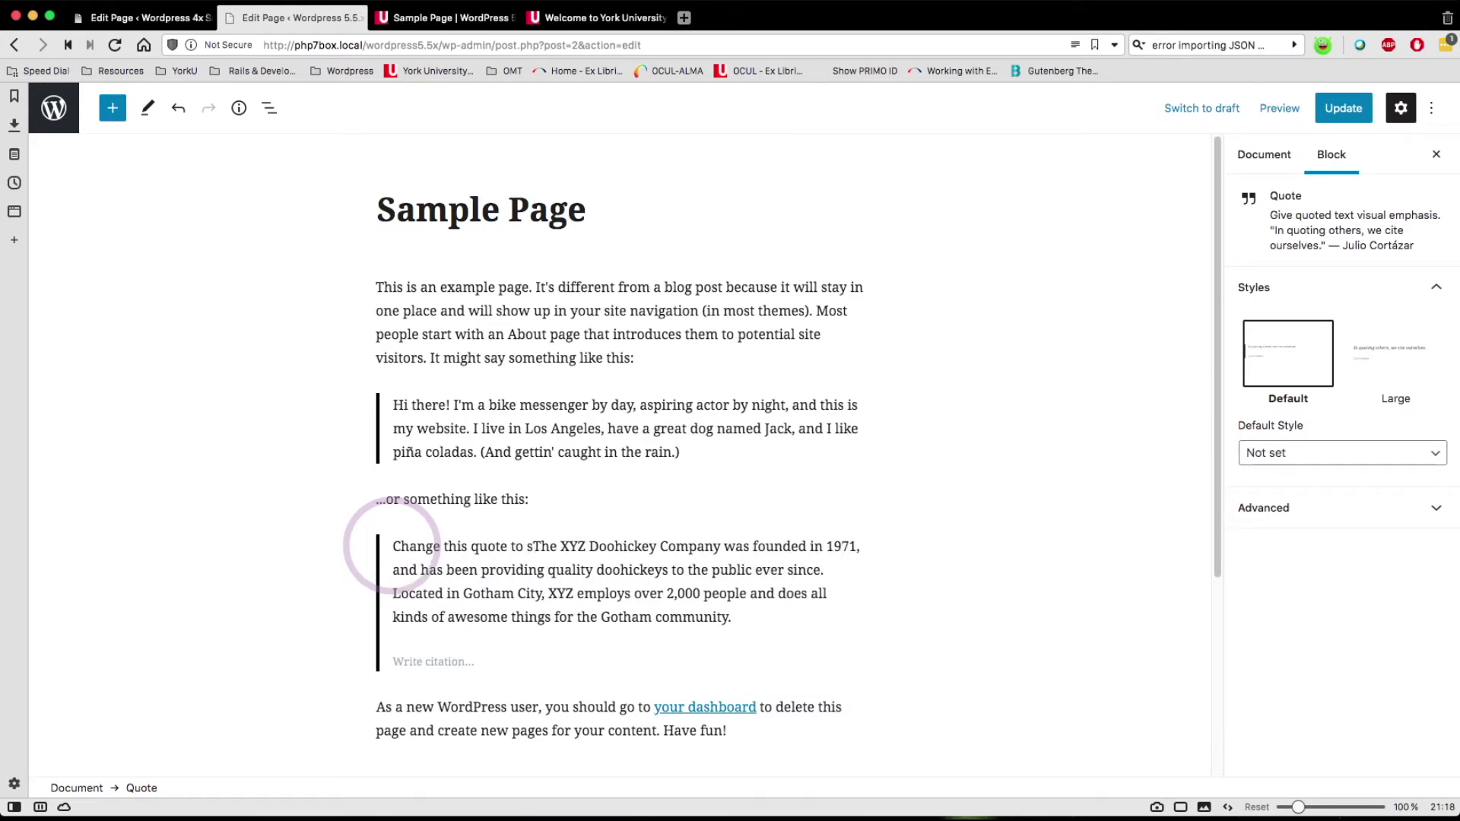
text(omething else.)
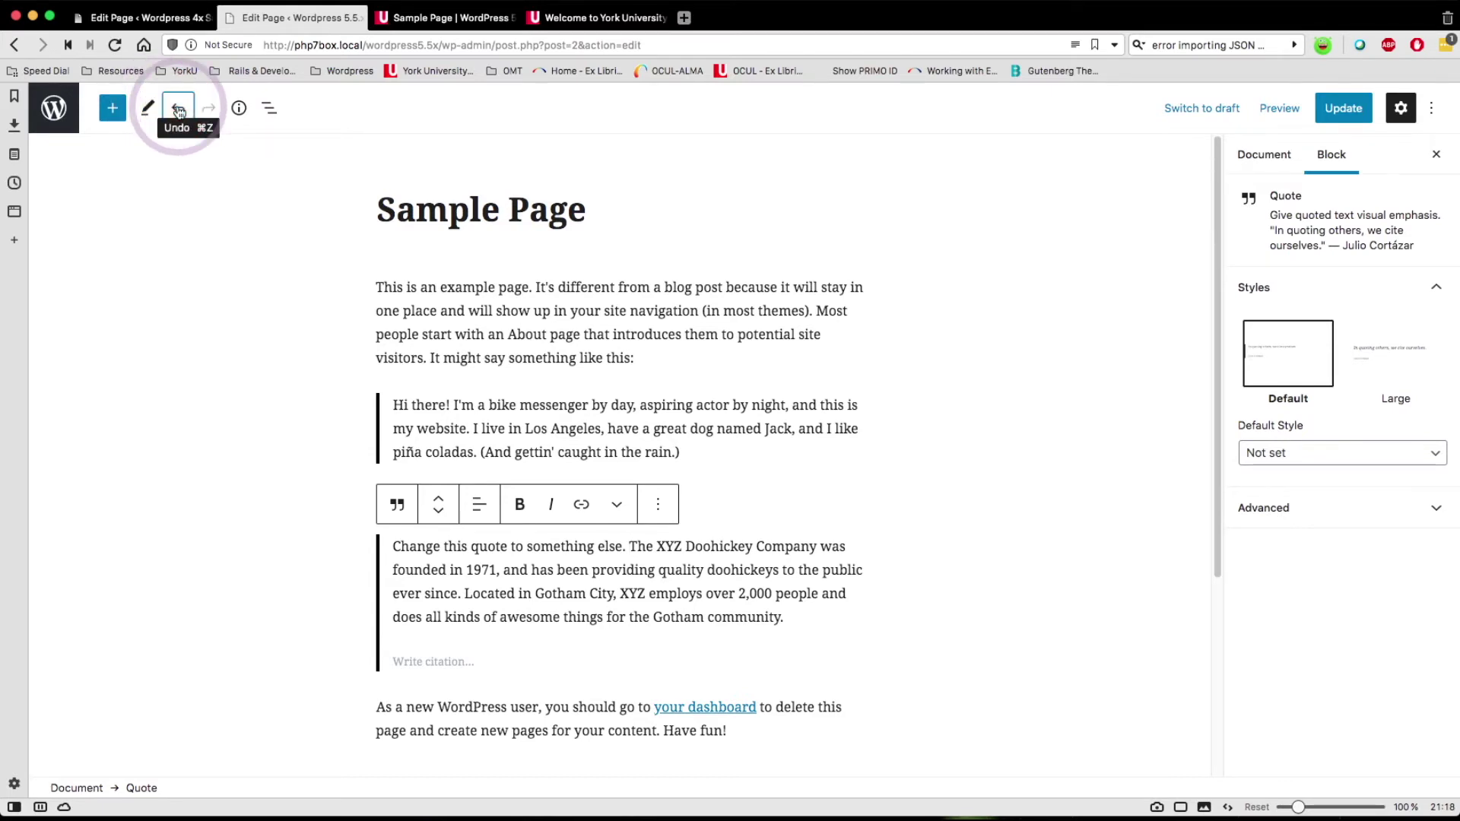
click(179, 111)
click(179, 111)
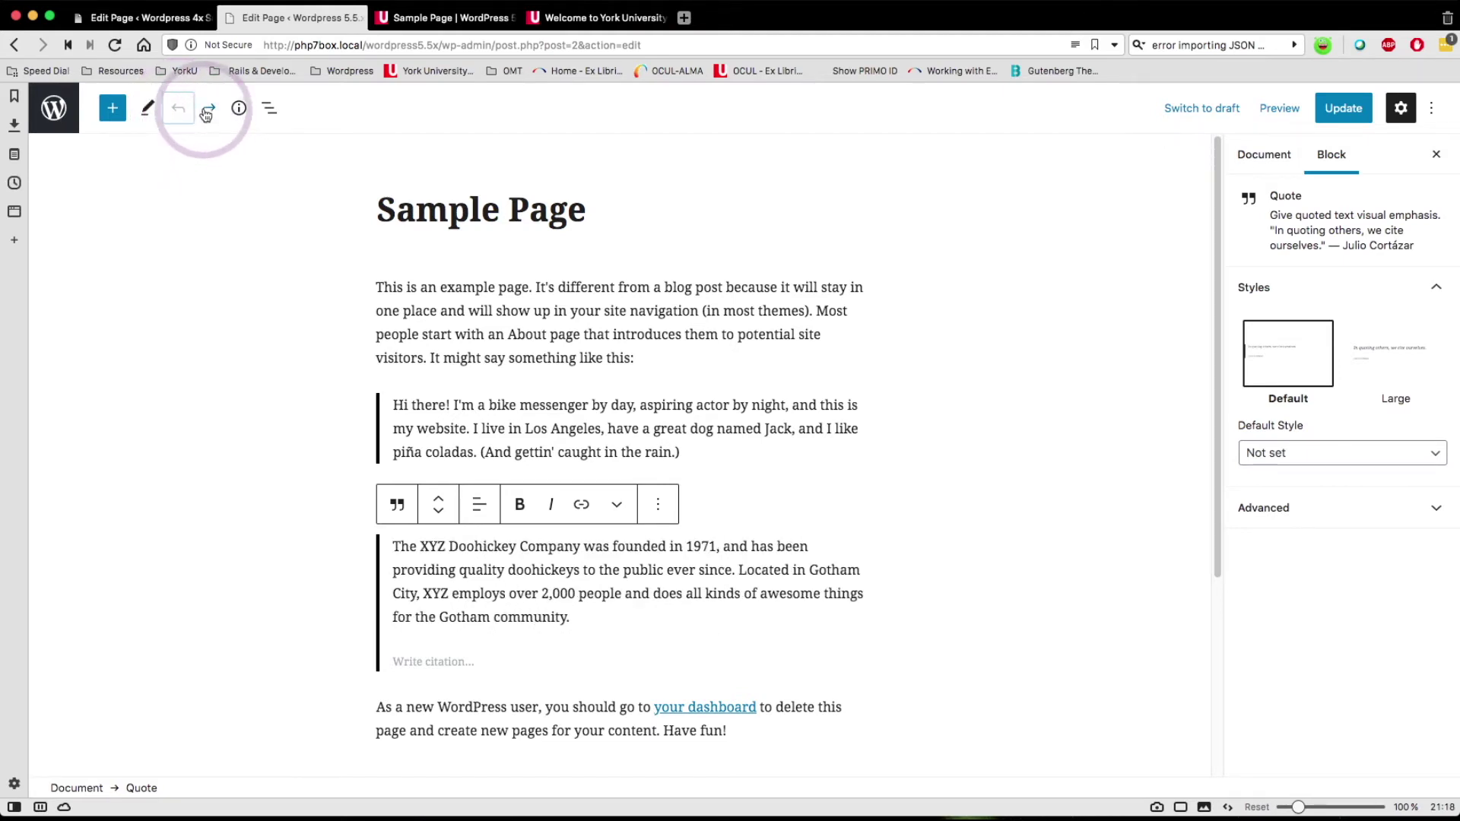
click(205, 114)
click(179, 111)
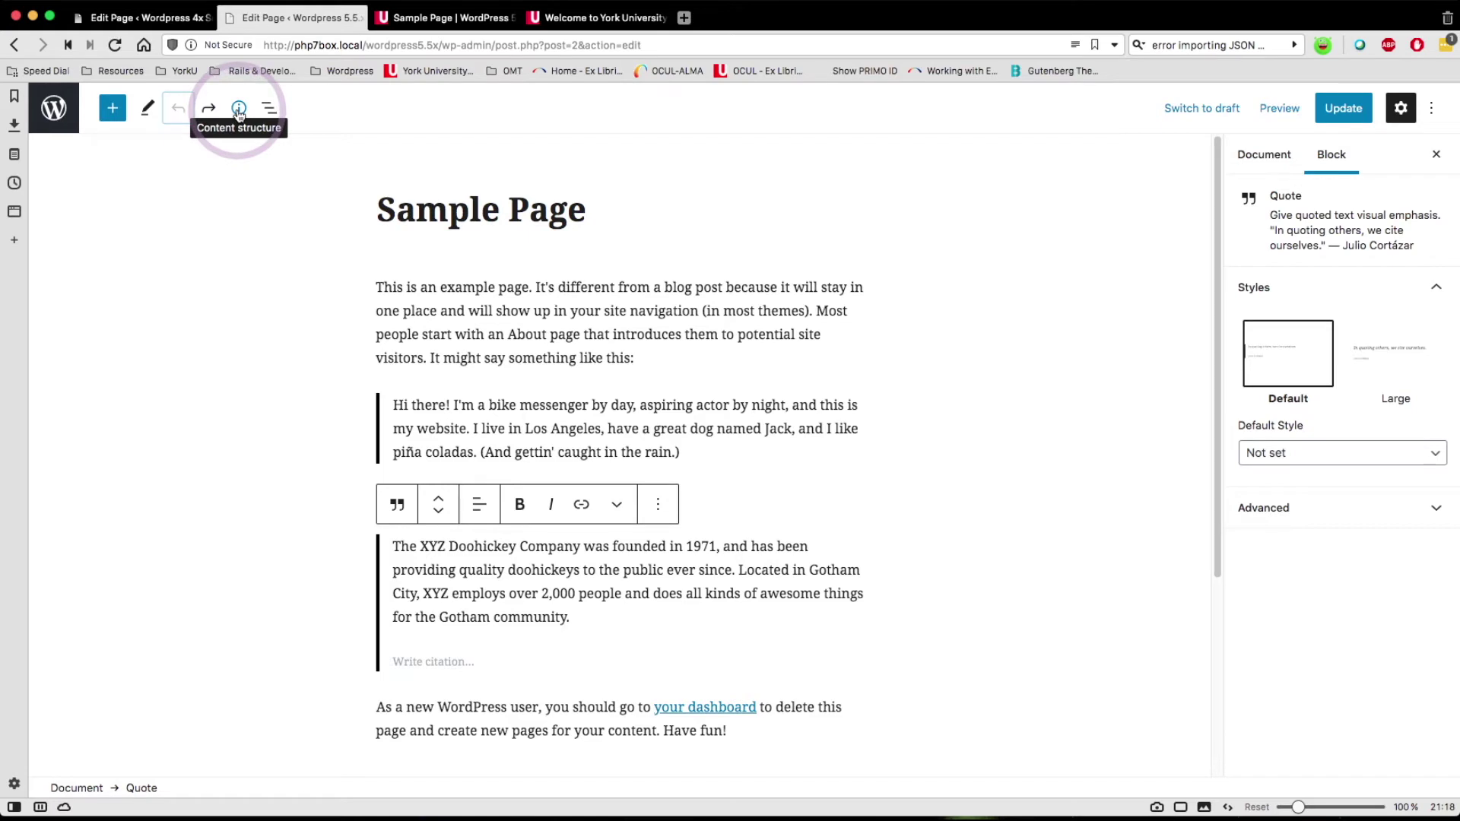
Step: Show the content summary: 153 words, 0 headings, 3 paragraphs, 5 blocks
click(238, 113)
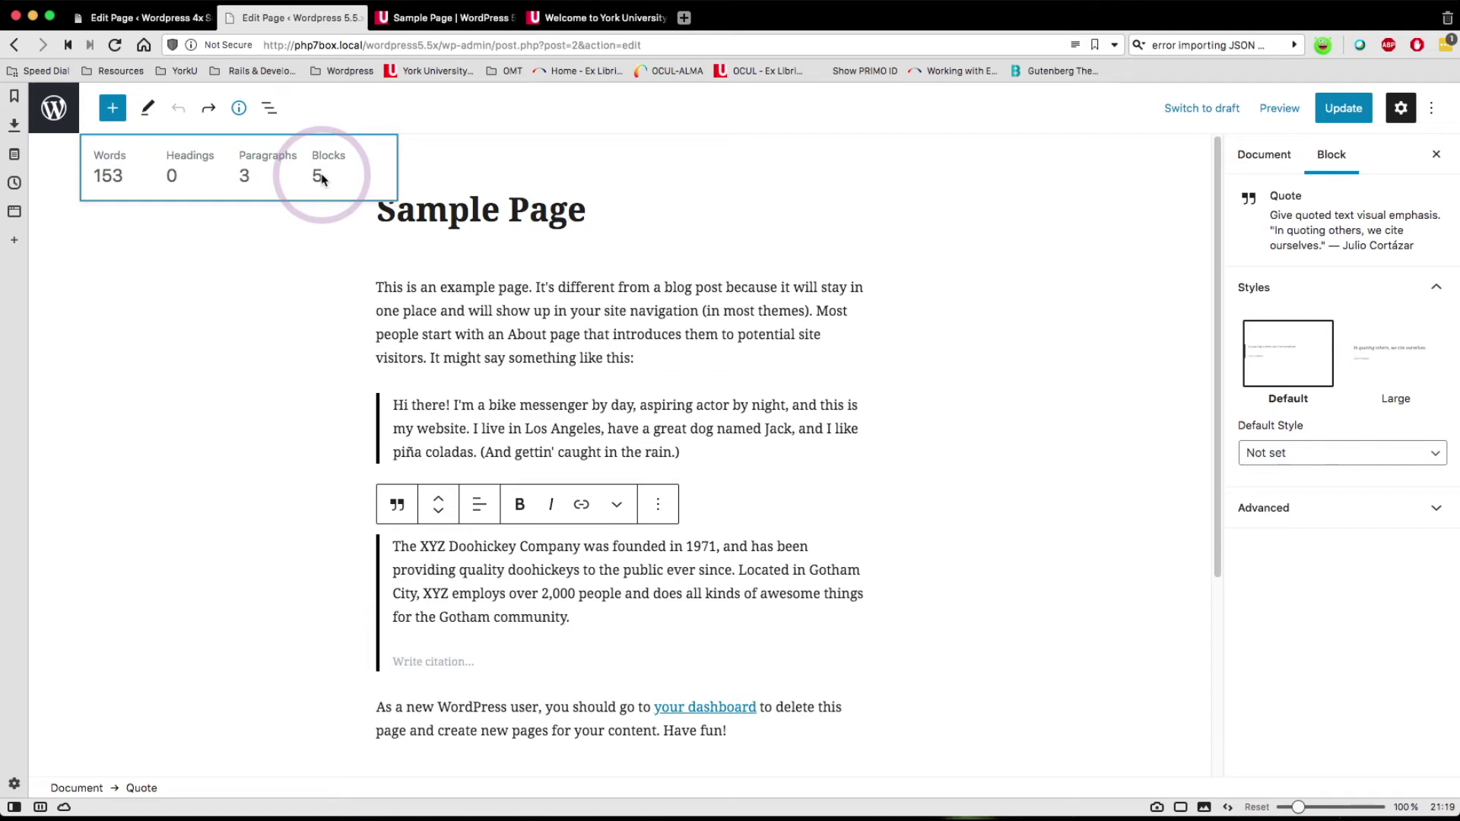
Step: Jump to the '...or something like this:' paragraph through Block navigation, then reopen and close the outline
click(268, 110)
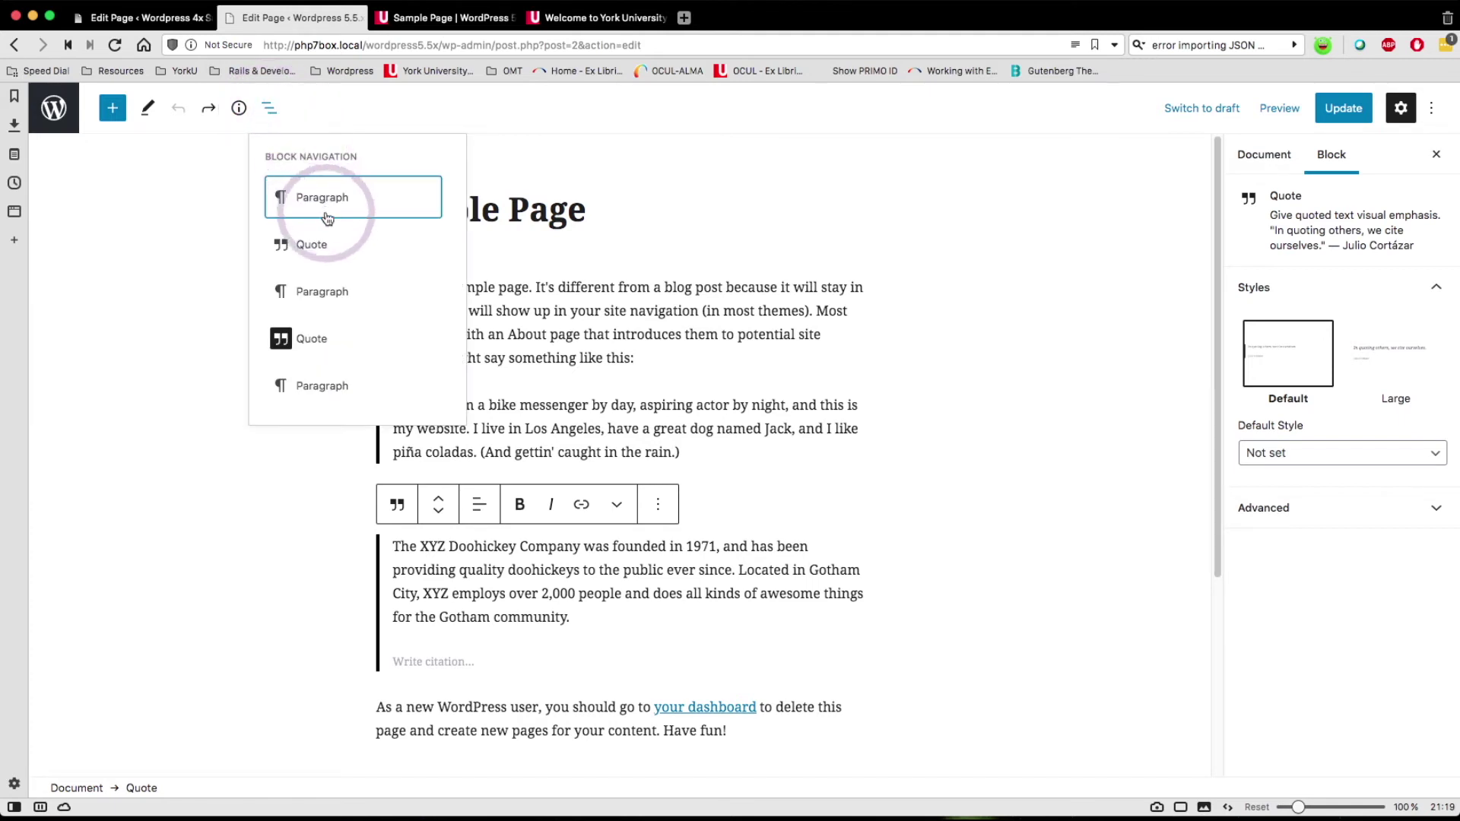
click(309, 295)
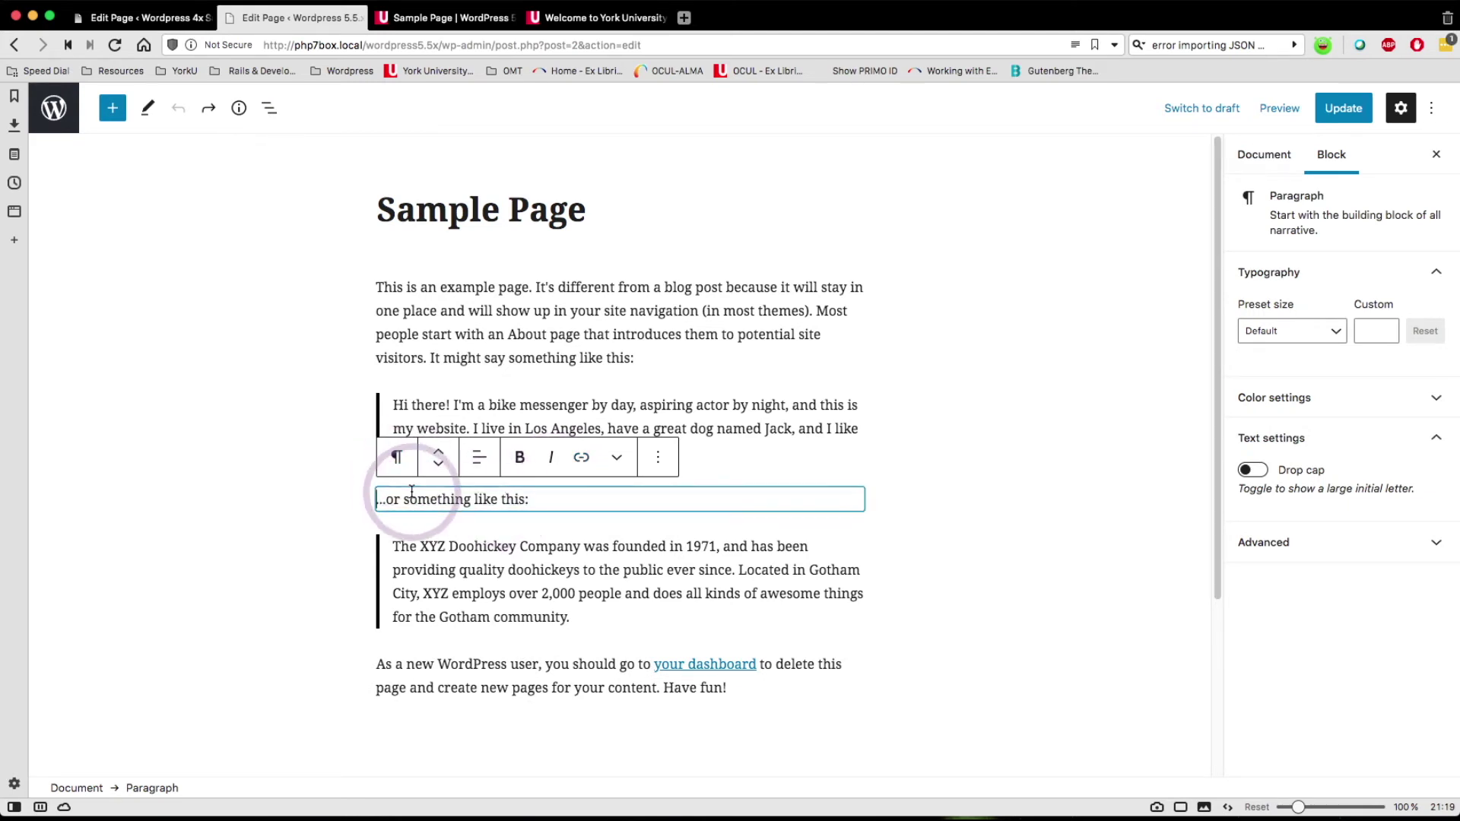
click(264, 114)
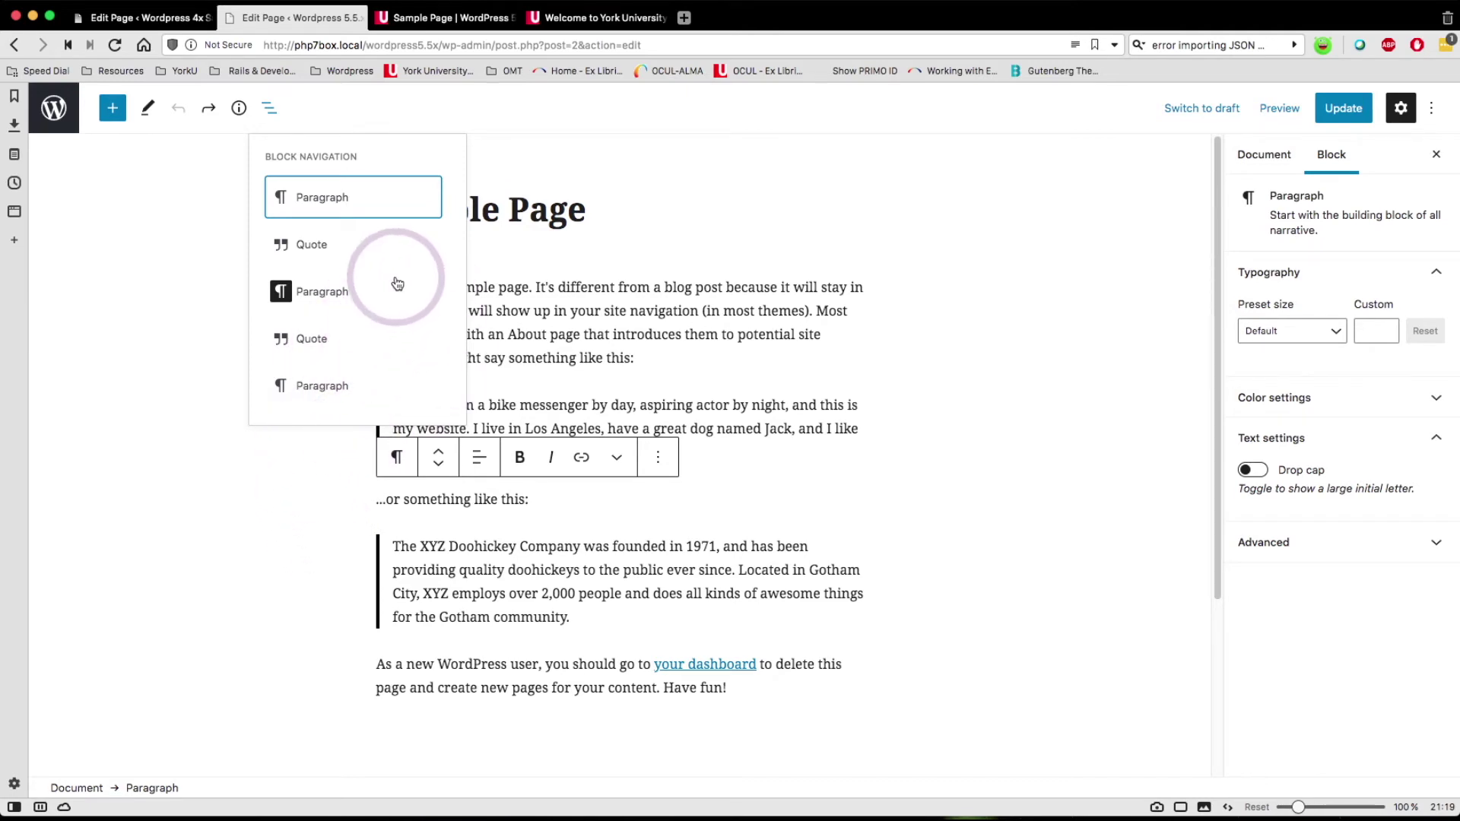
click(275, 113)
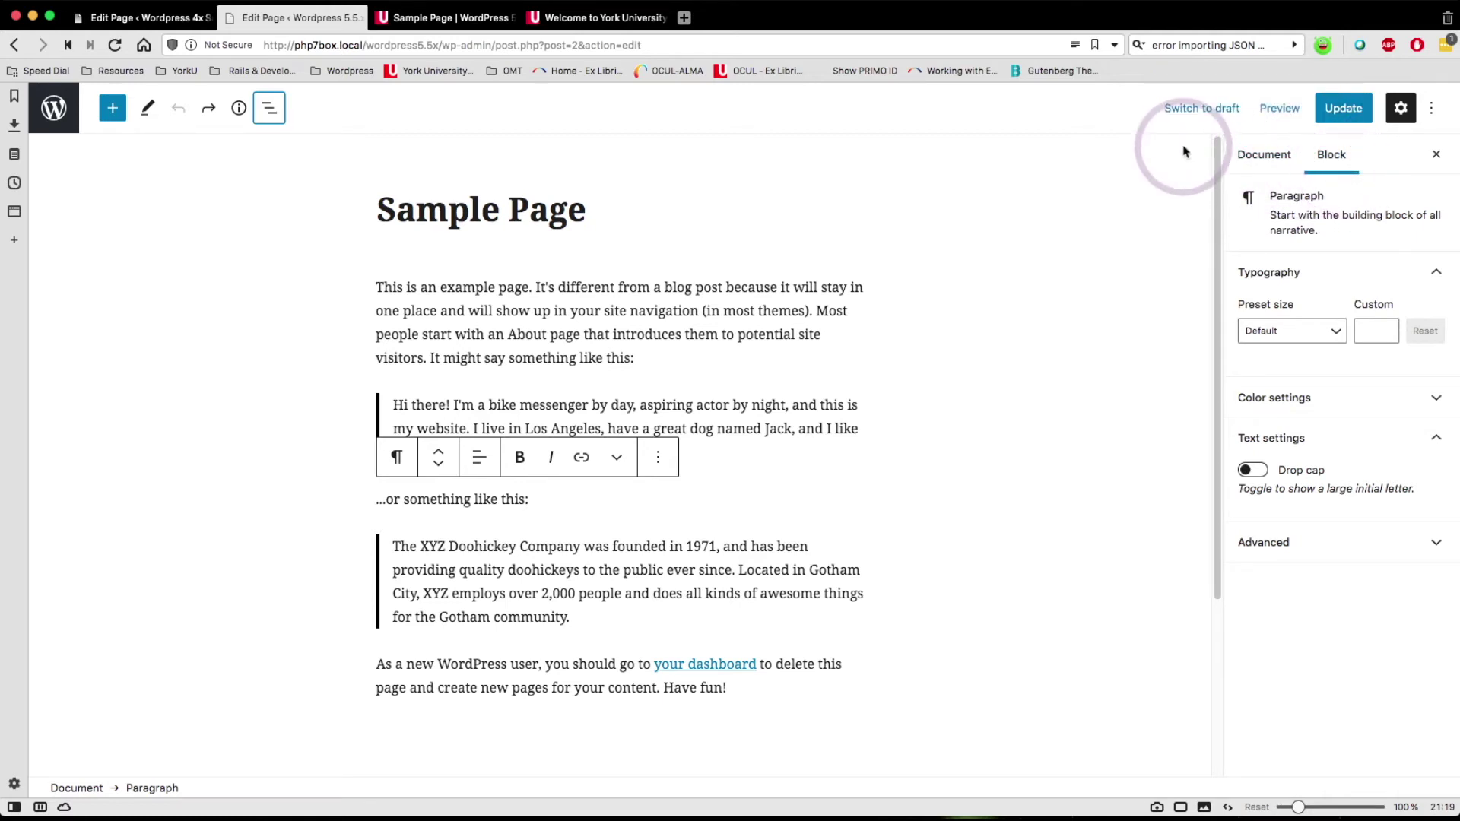
Step: Preview the page at Tablet, then Mobile width, and open a preview in a new tab
click(1279, 114)
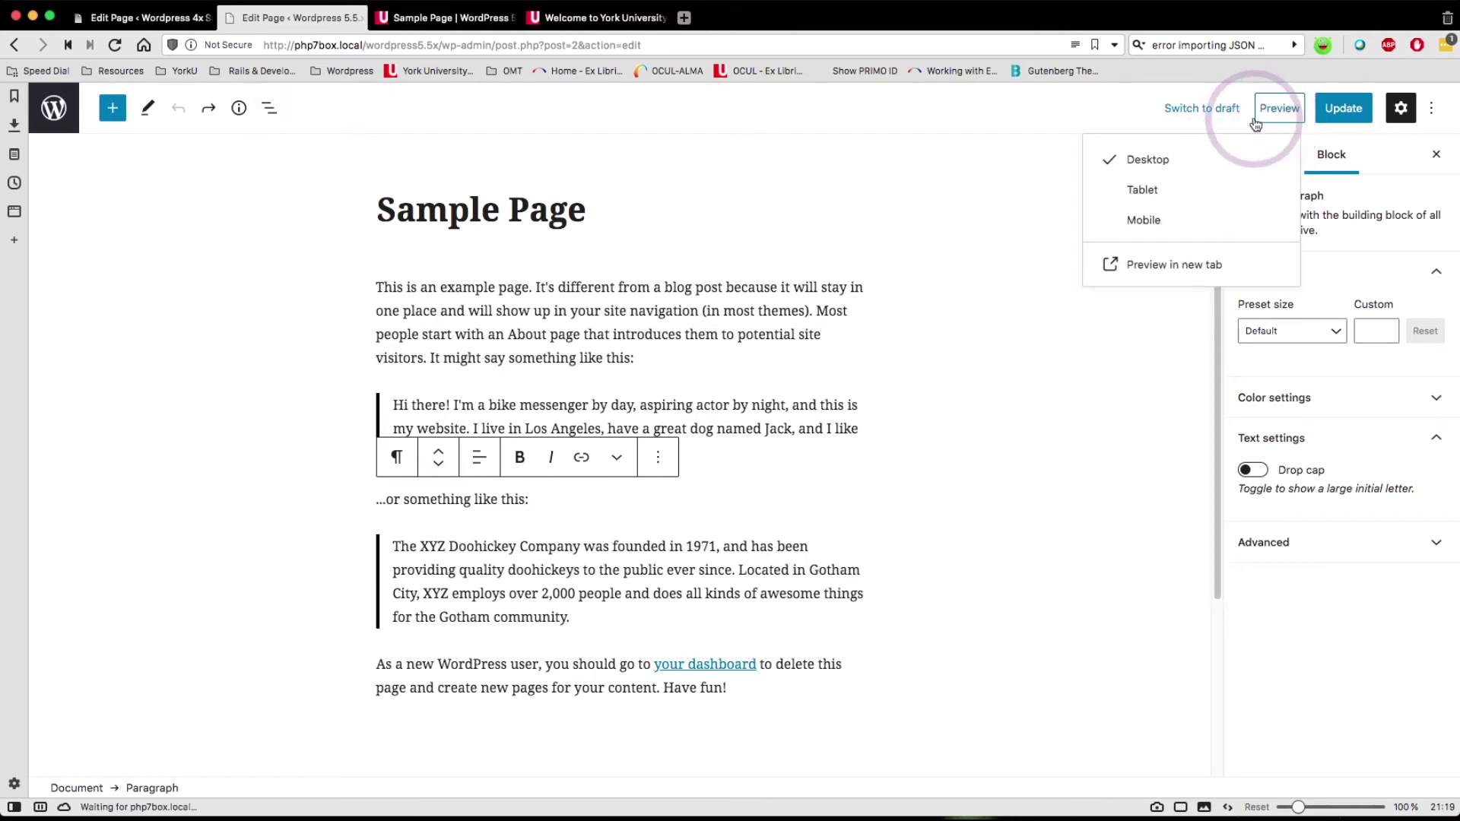
click(1144, 192)
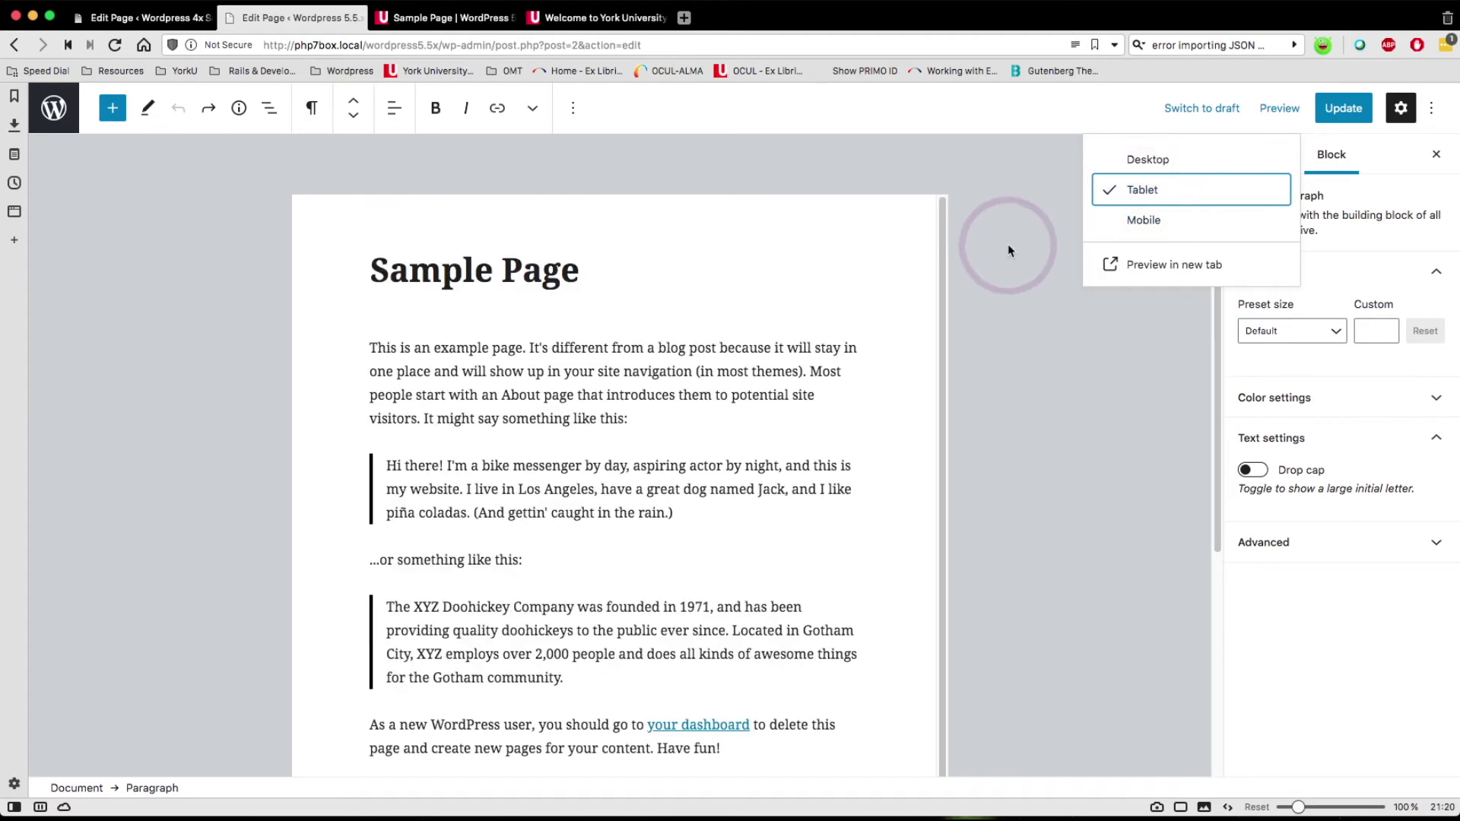
click(1178, 225)
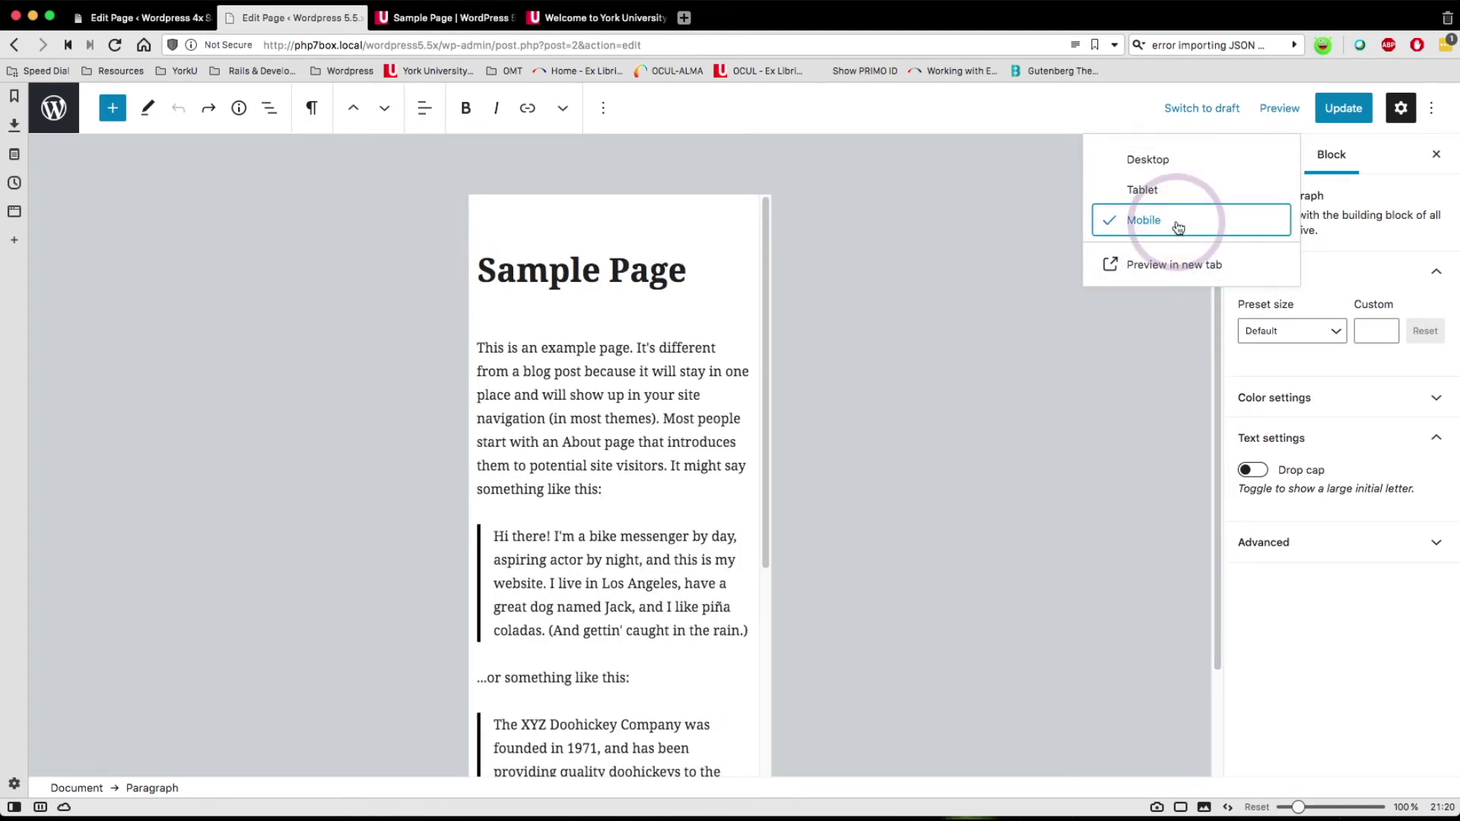
click(1155, 266)
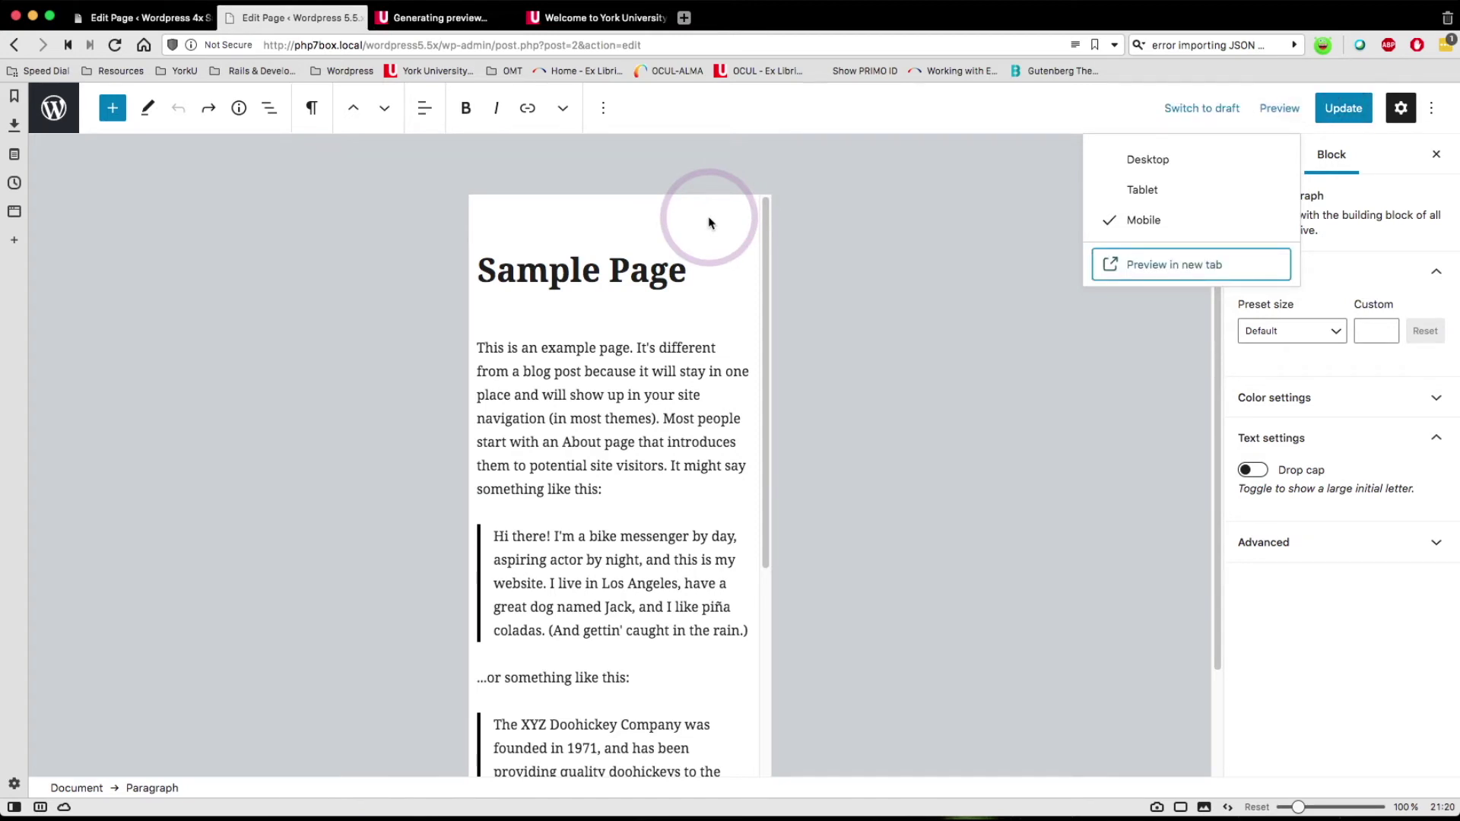
Step: View the generated preview tab, close it, and return the editor to Desktop width
mouse_move(420, 23)
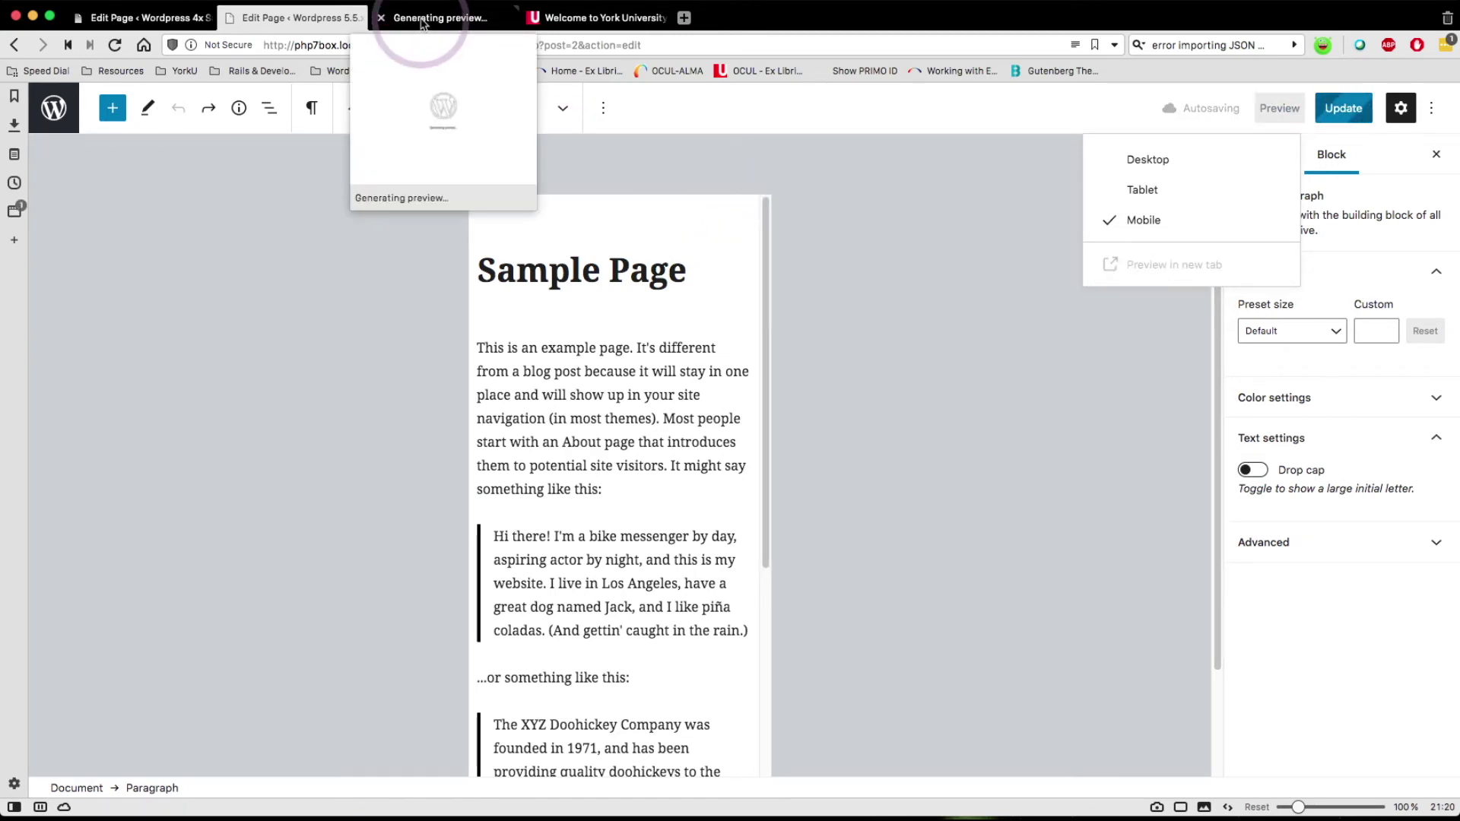
click(422, 23)
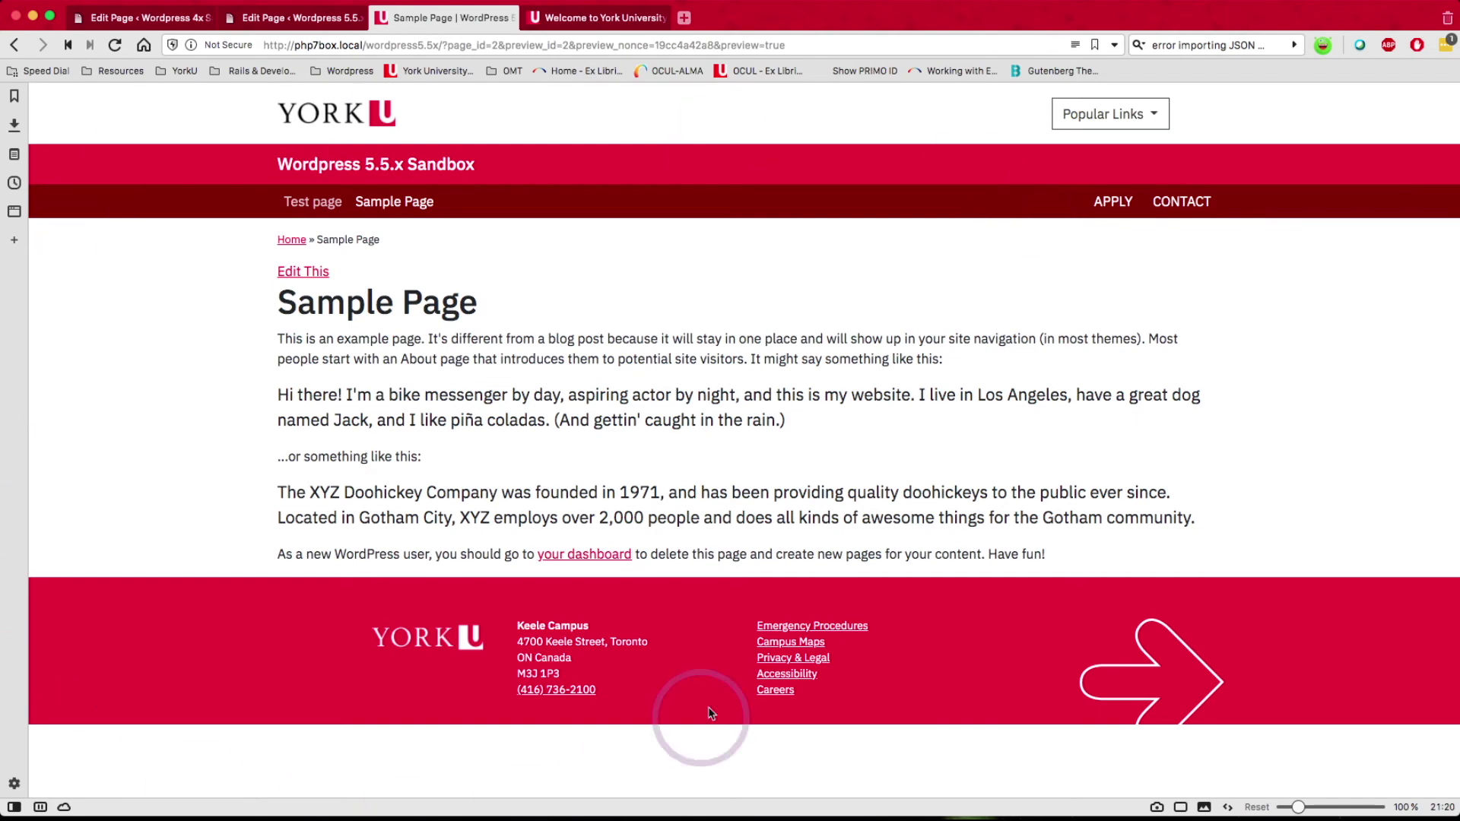
mouse_move(318, 27)
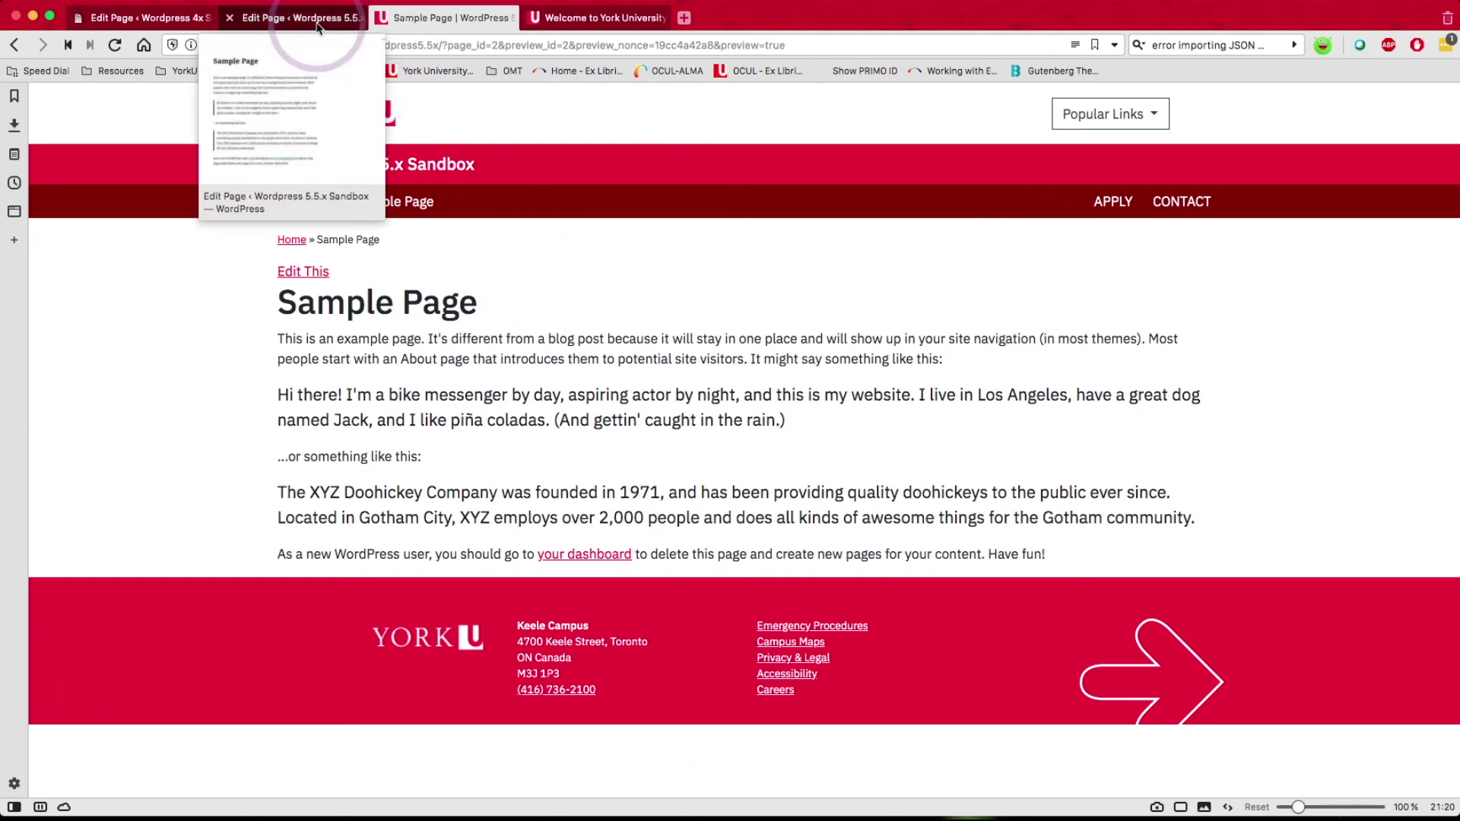
click(381, 18)
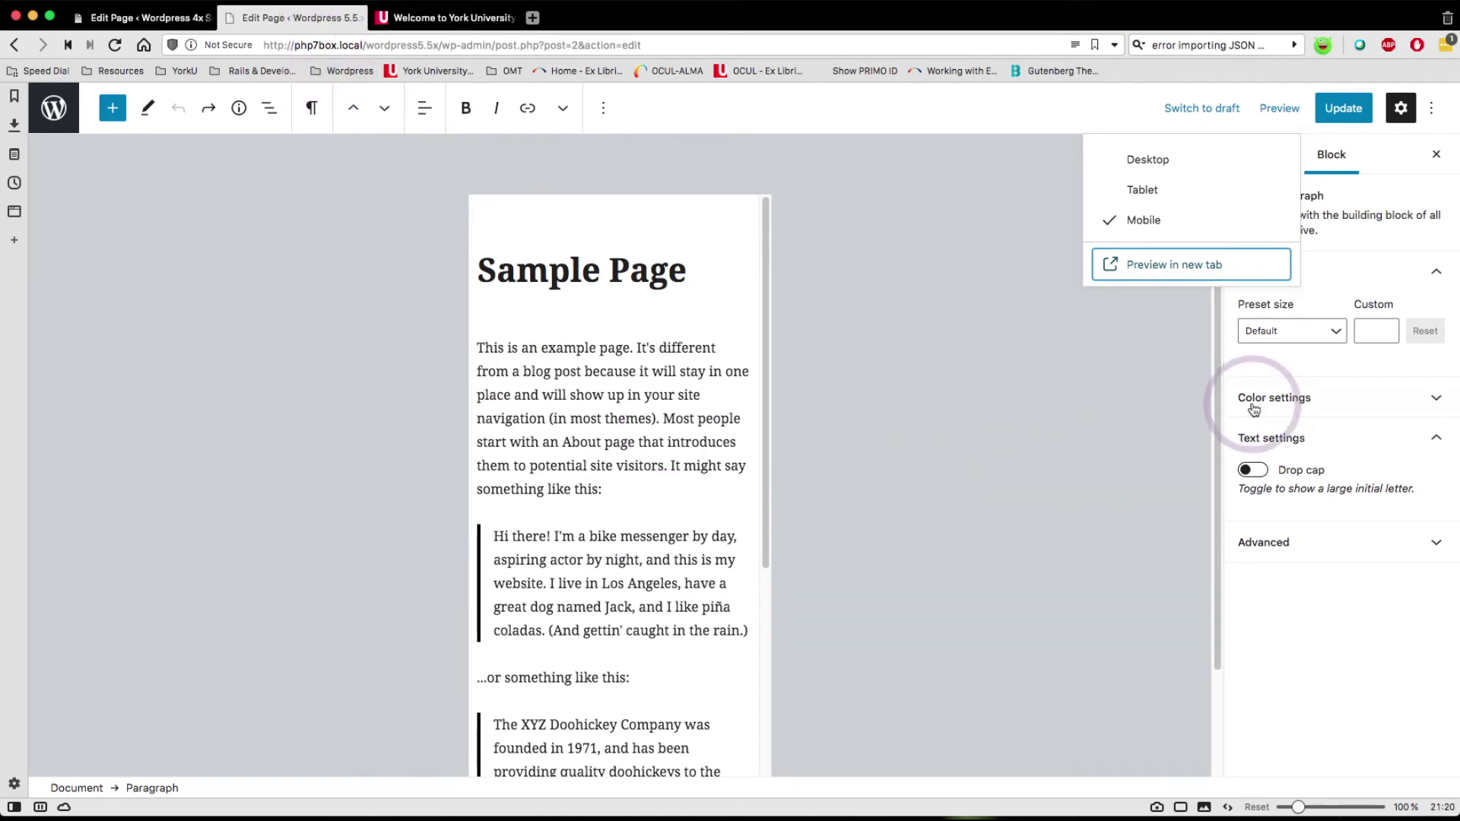
click(1145, 158)
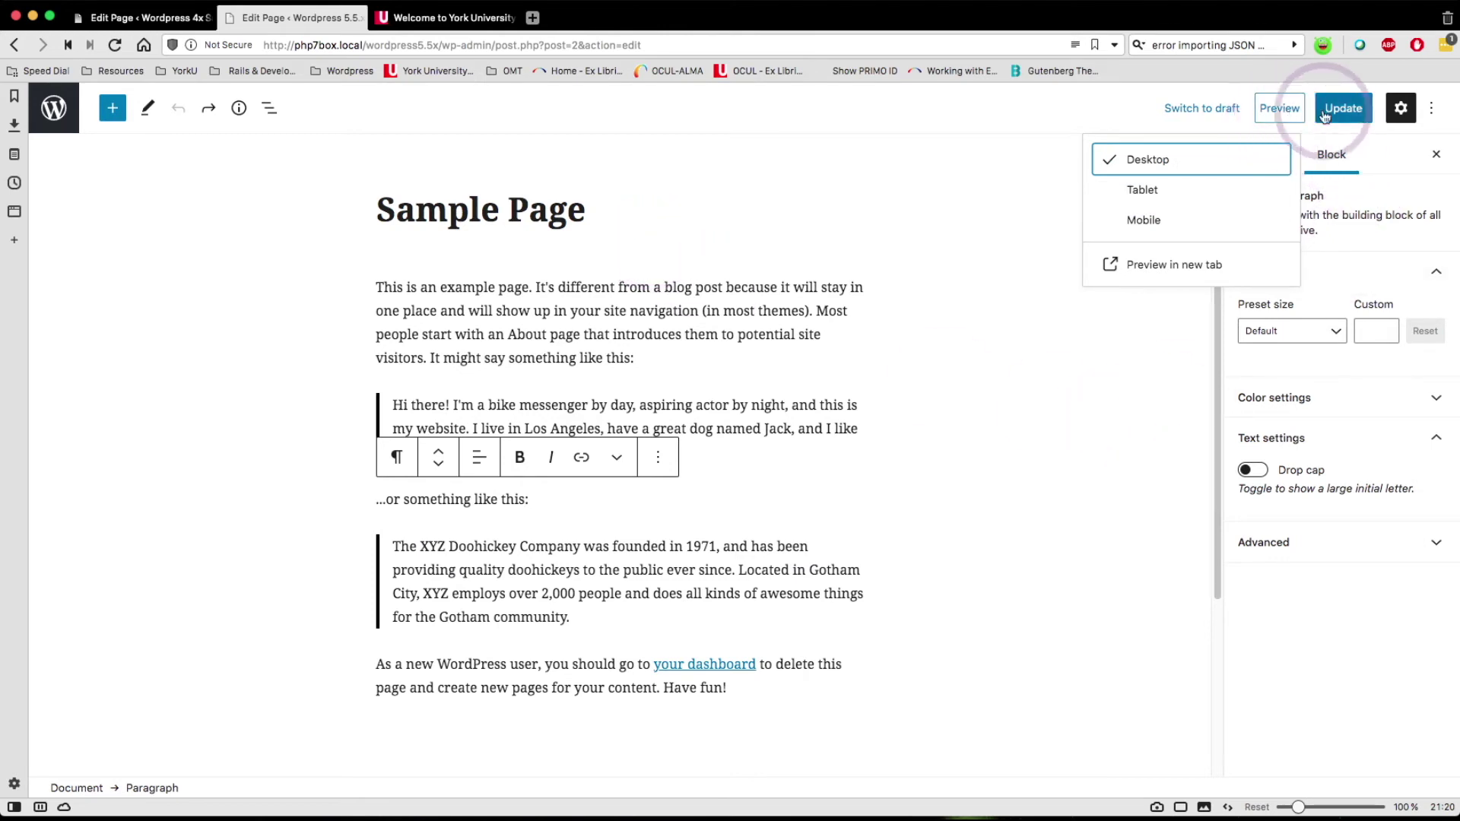
Step: Update the page, compare with the 4x classic editor, then show the paragraph block's settings
click(1351, 110)
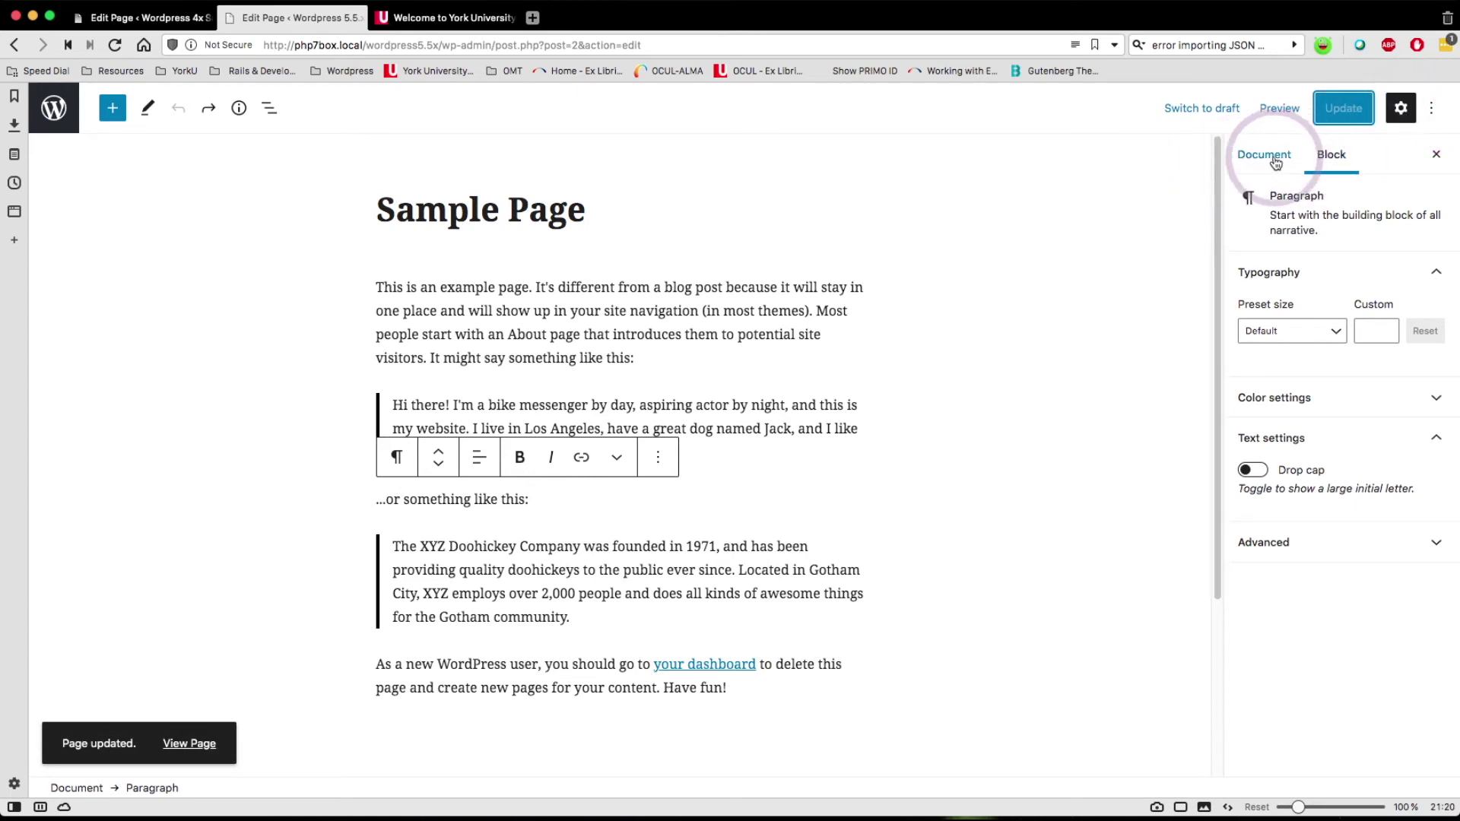
click(1275, 162)
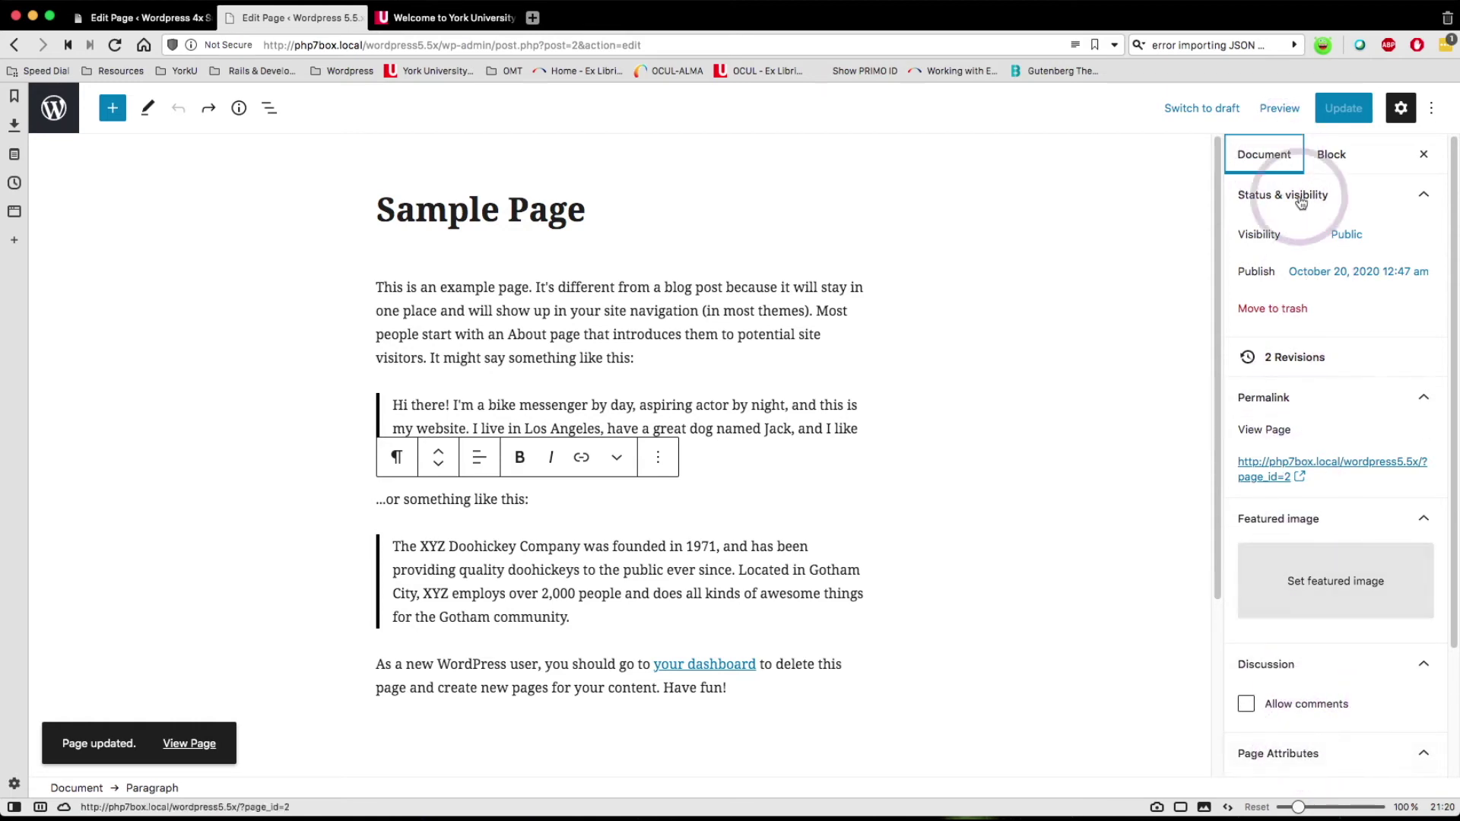
click(156, 21)
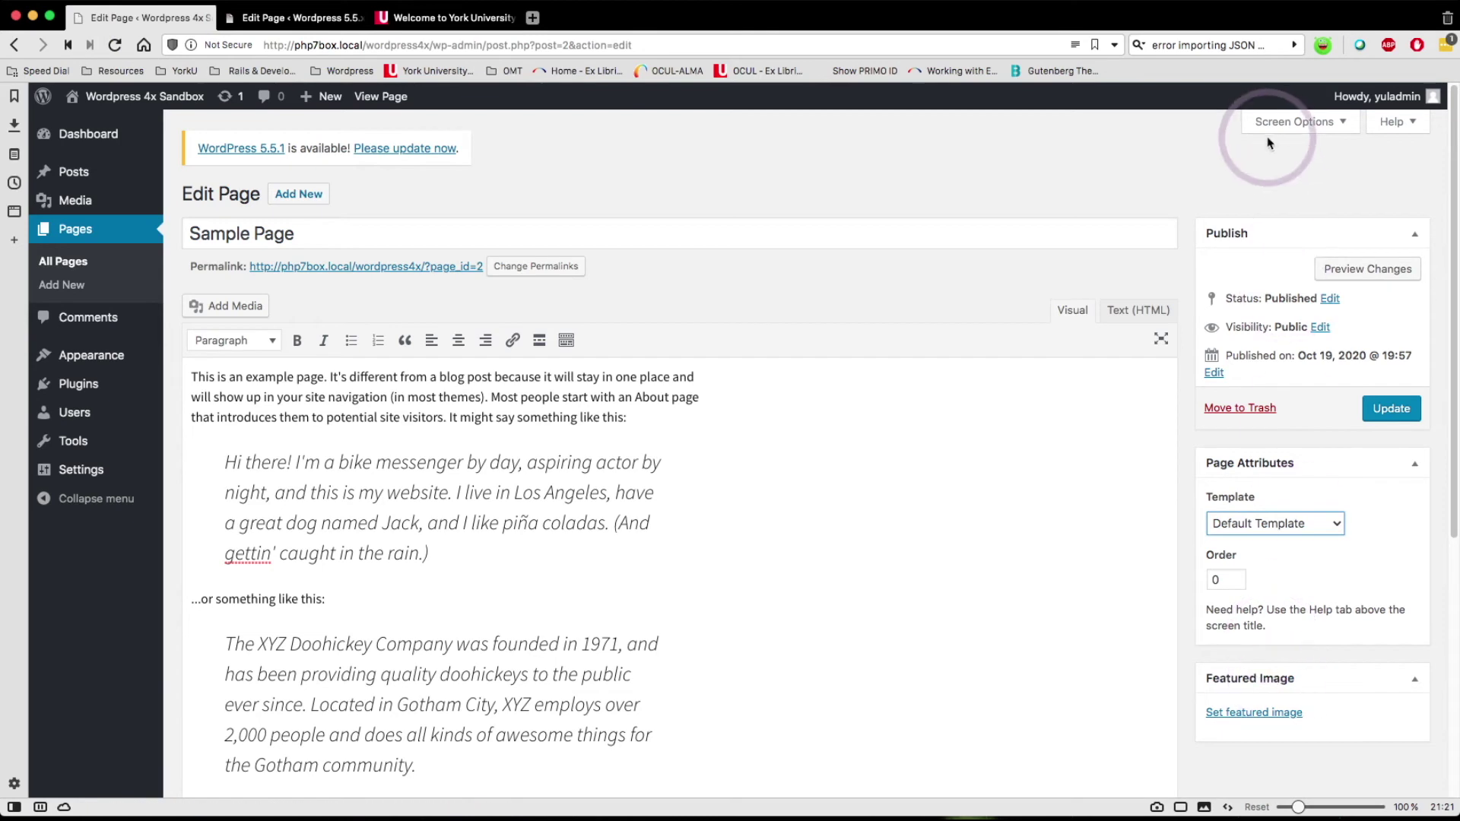
click(274, 20)
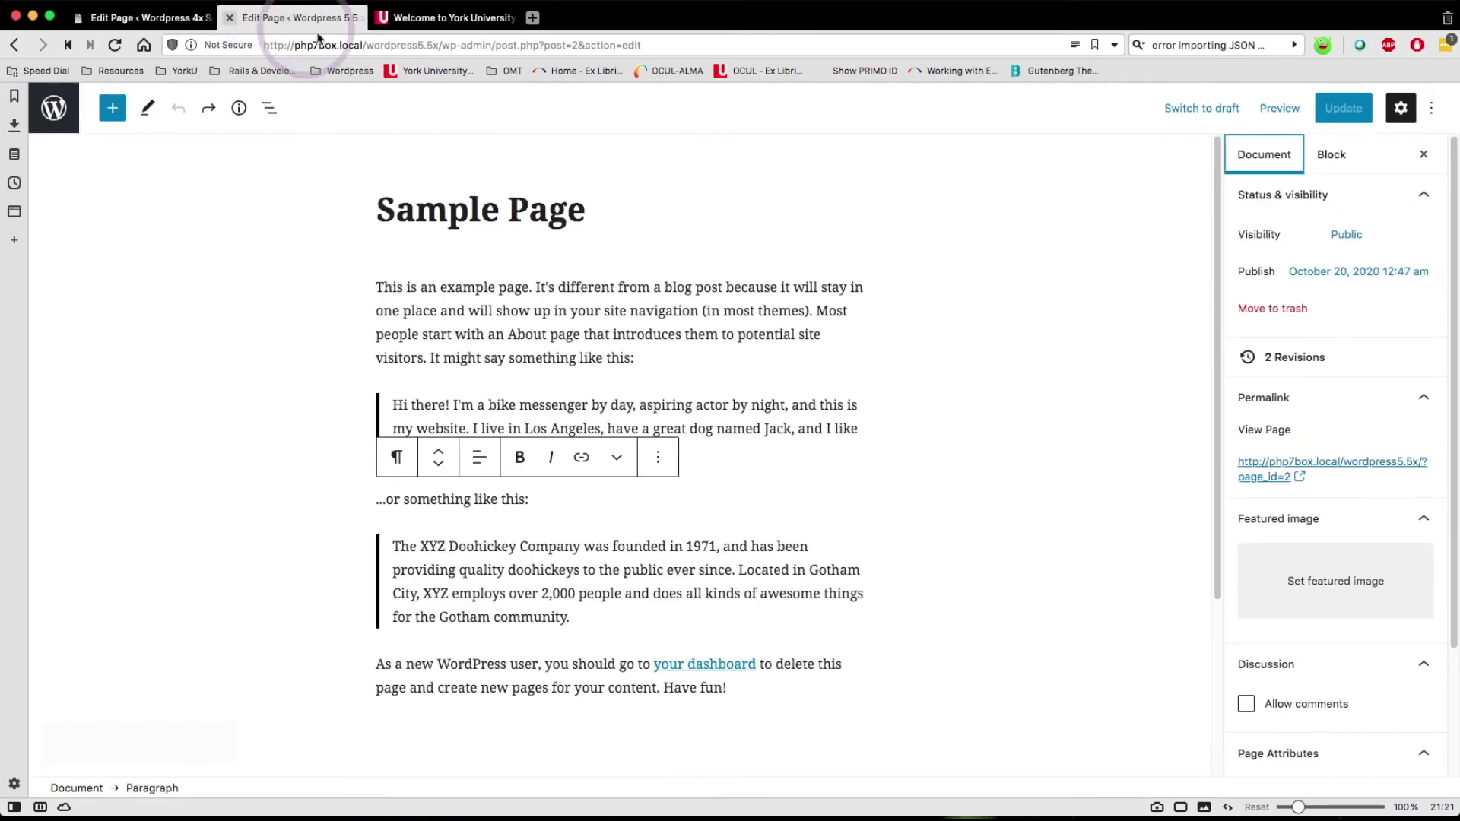
click(1330, 164)
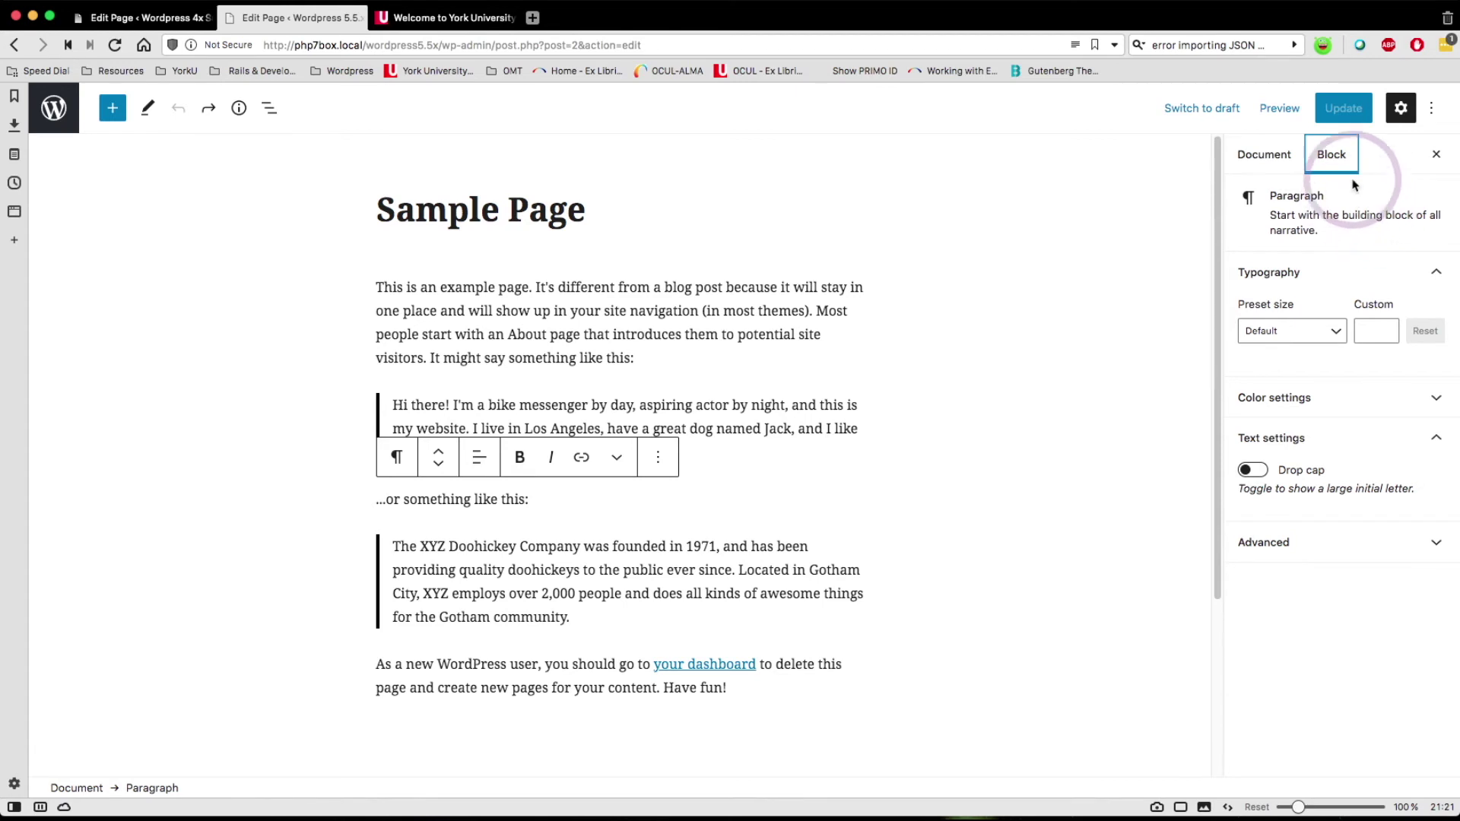
click(1432, 112)
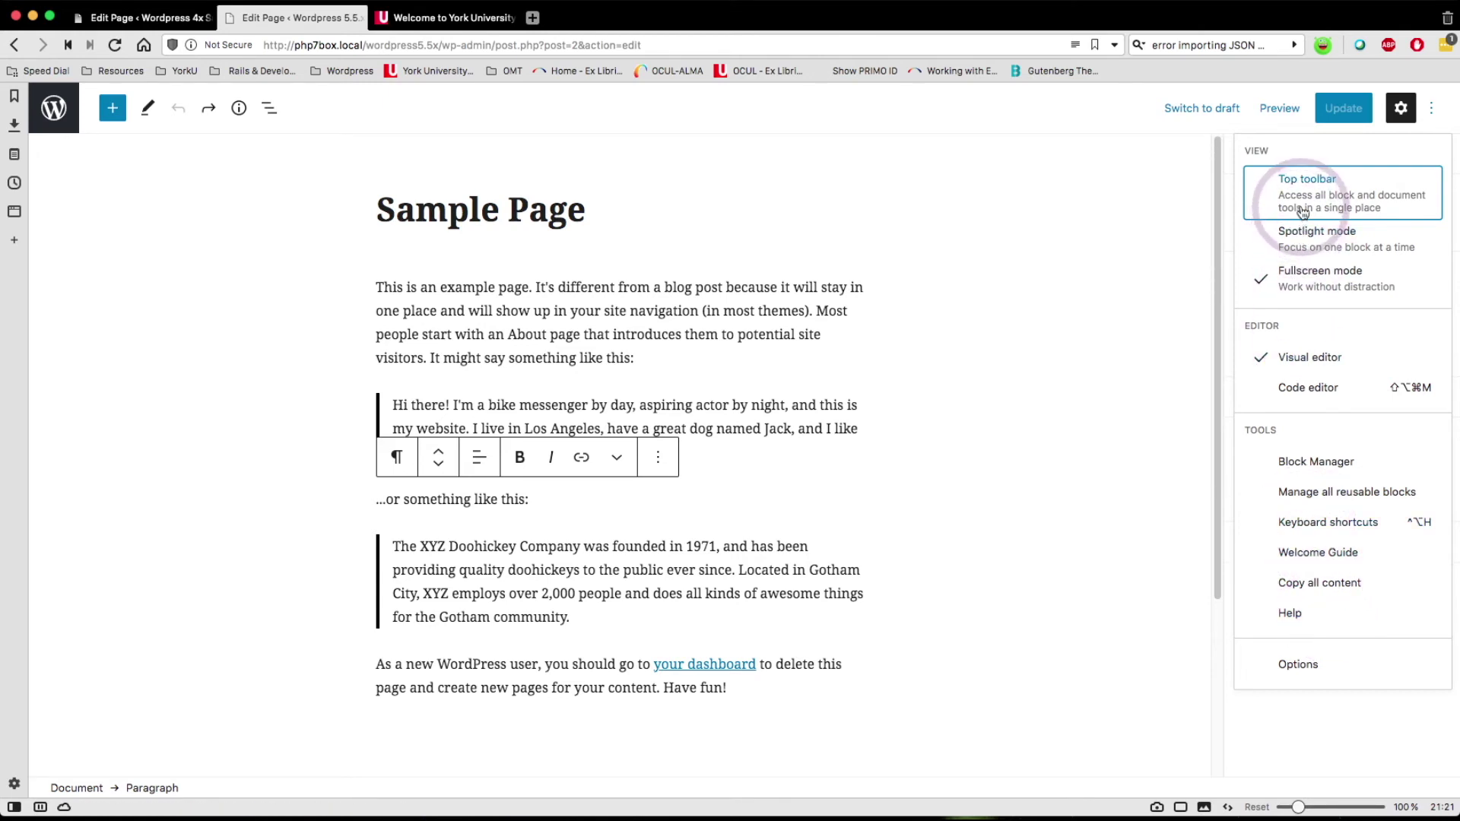
Step: Turn on the Top toolbar and Spotlight mode from the More tools & options menu
click(616, 459)
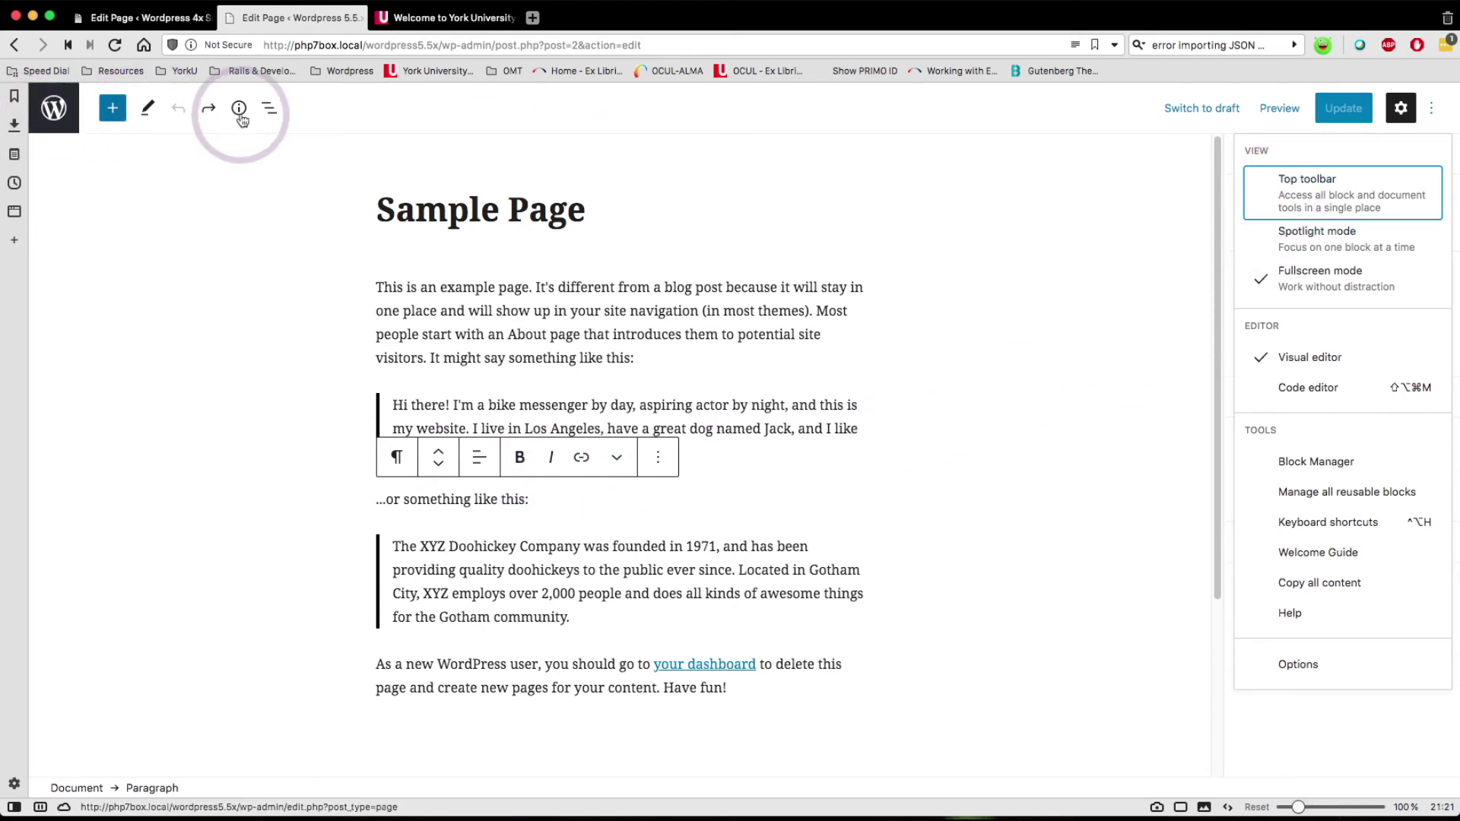
click(1295, 202)
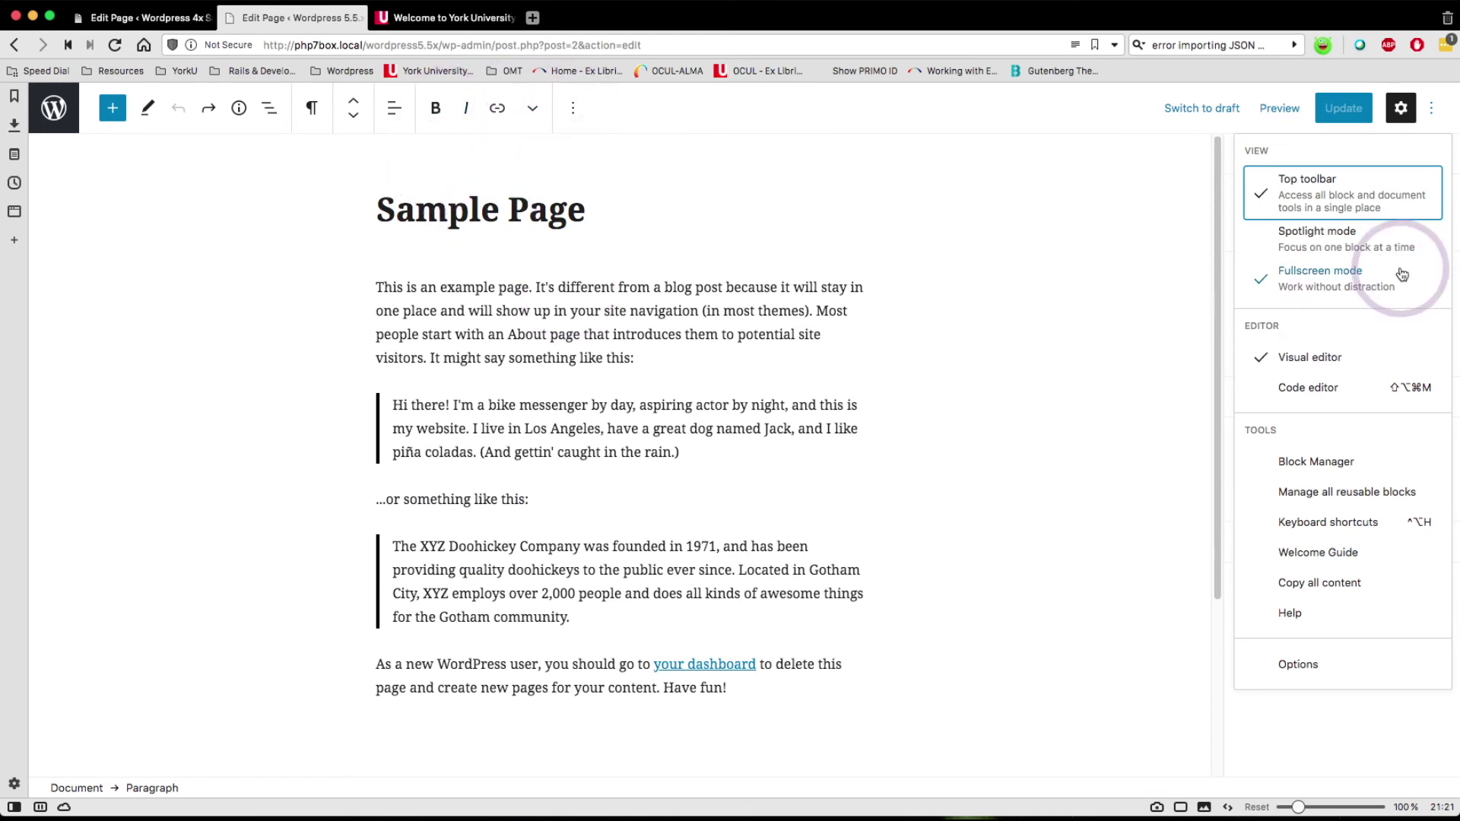
click(1305, 252)
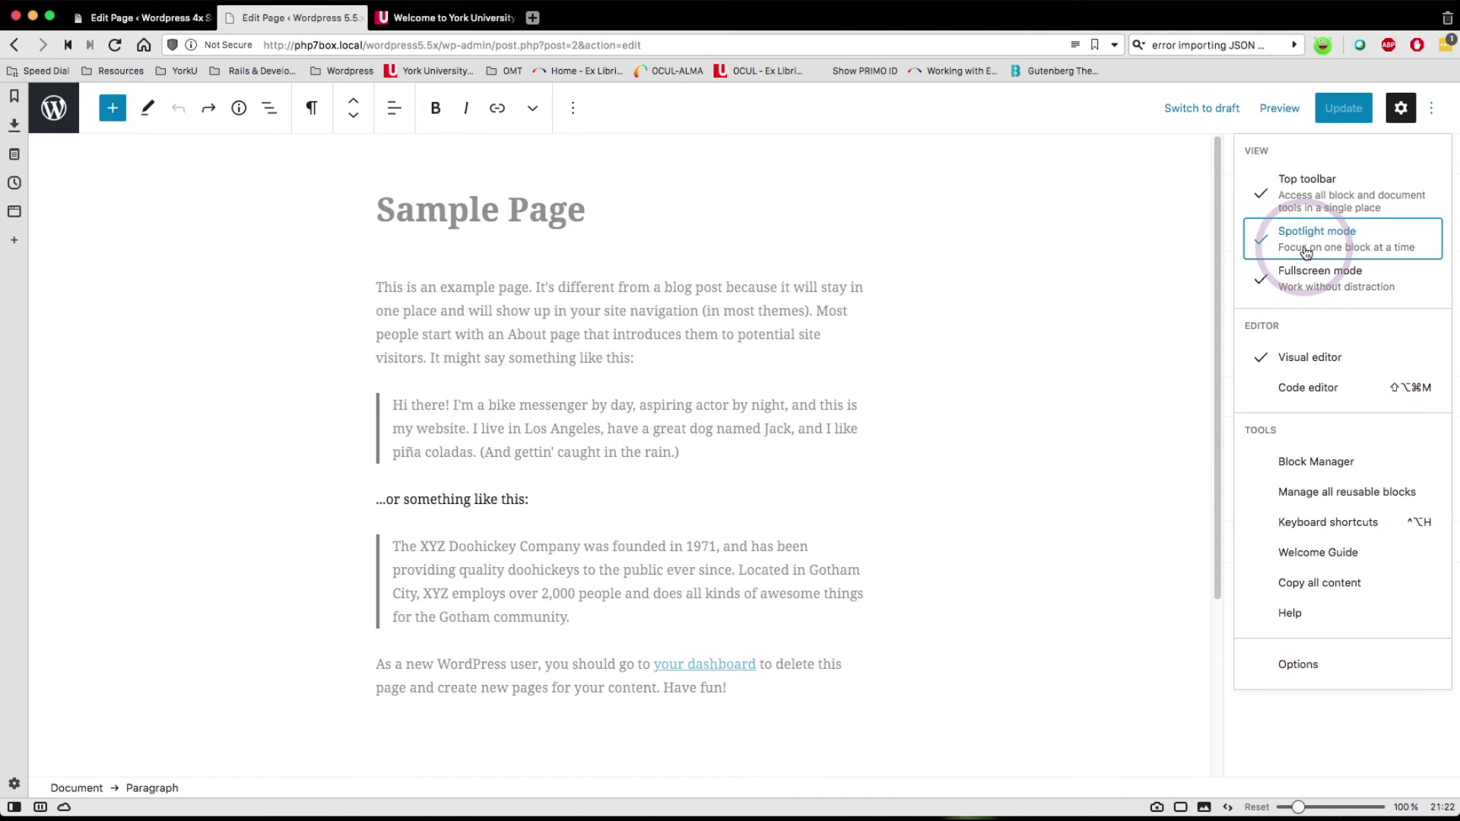
Step: Close the options menu and bring the first paragraph into Spotlight focus
click(458, 500)
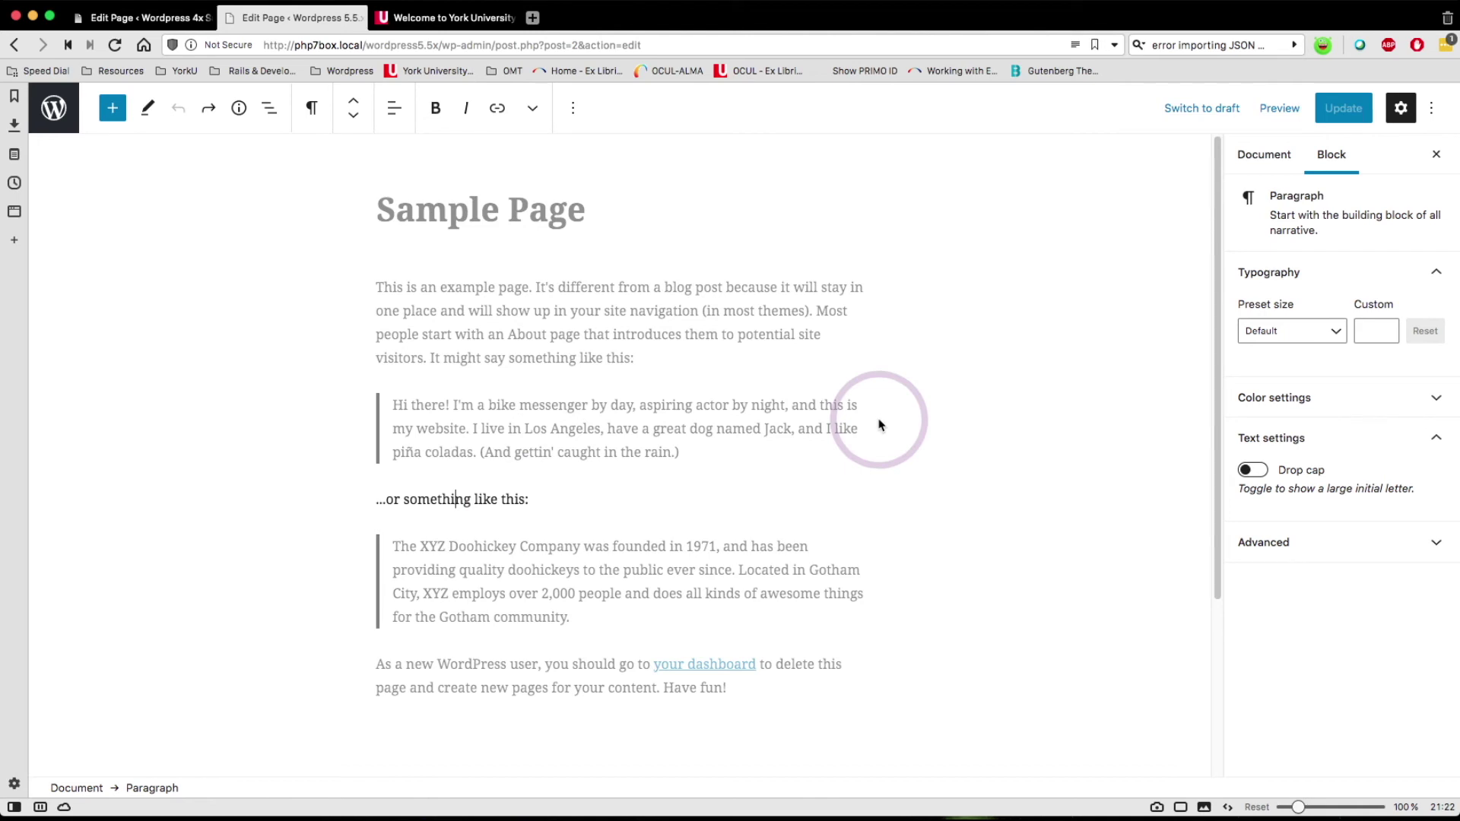
click(506, 304)
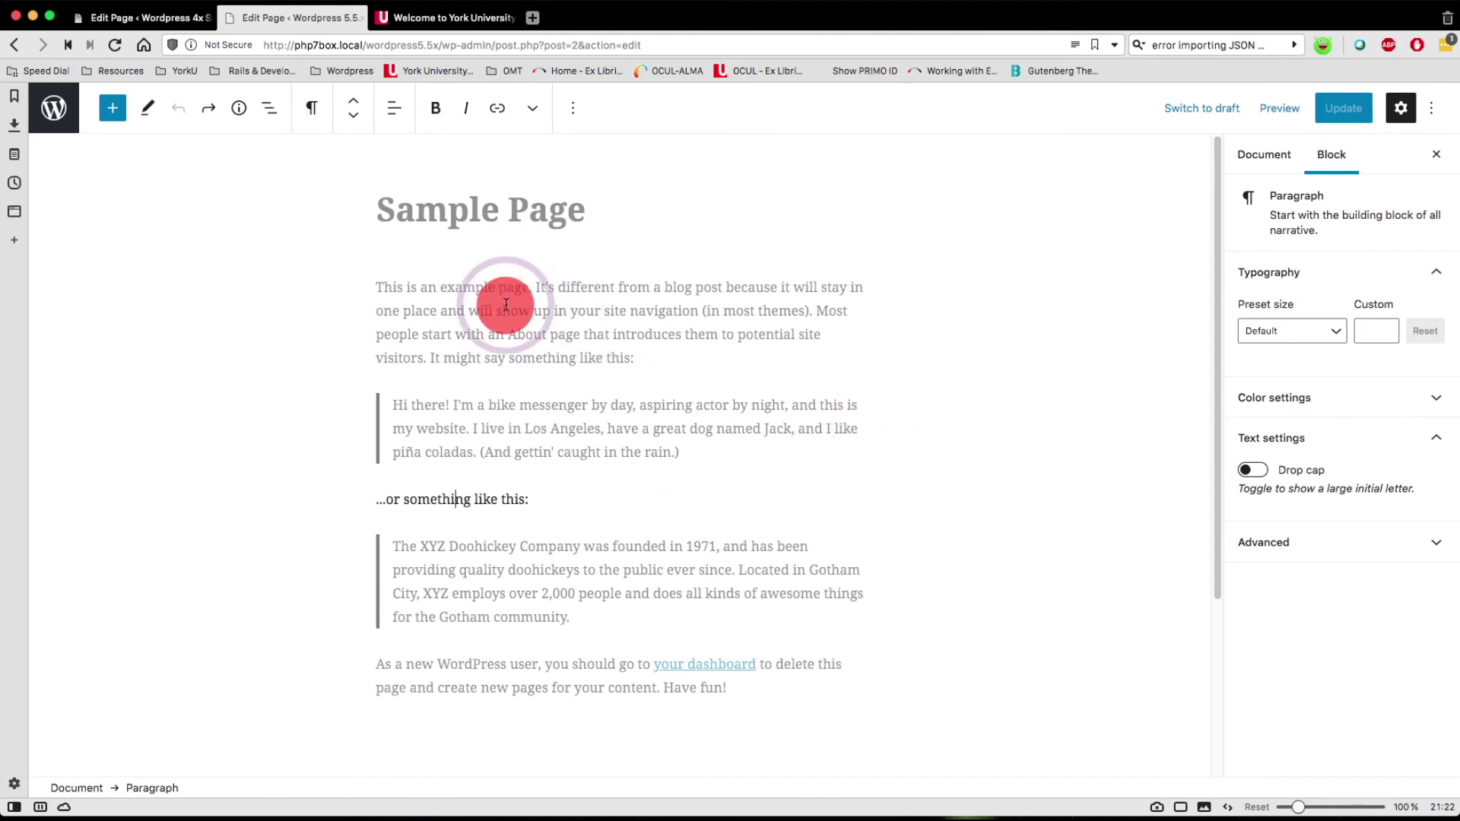
click(507, 317)
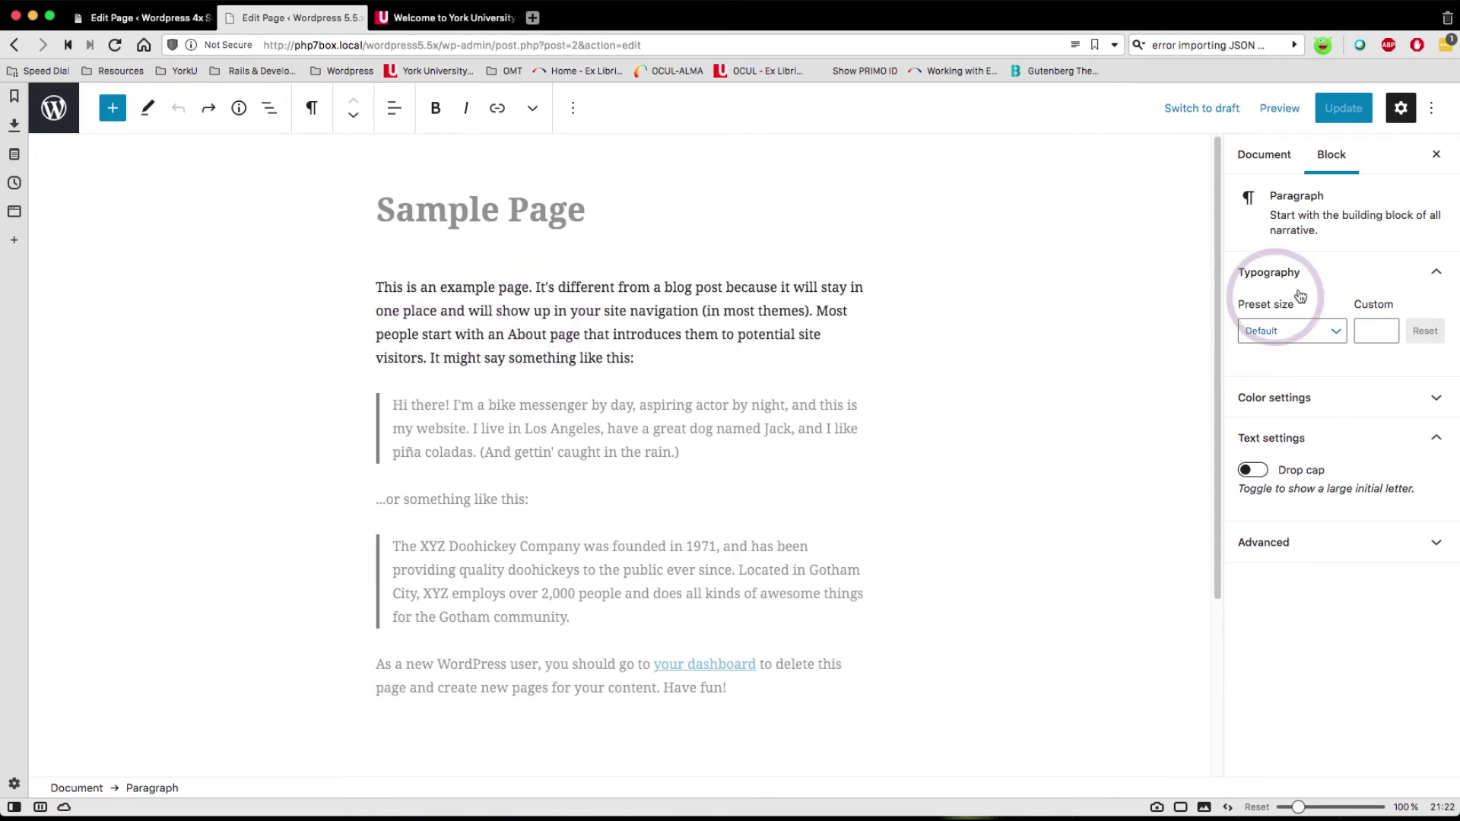
Step: Switch off Spotlight mode, Top toolbar and Fullscreen mode to show the admin menus
click(1421, 112)
click(1266, 248)
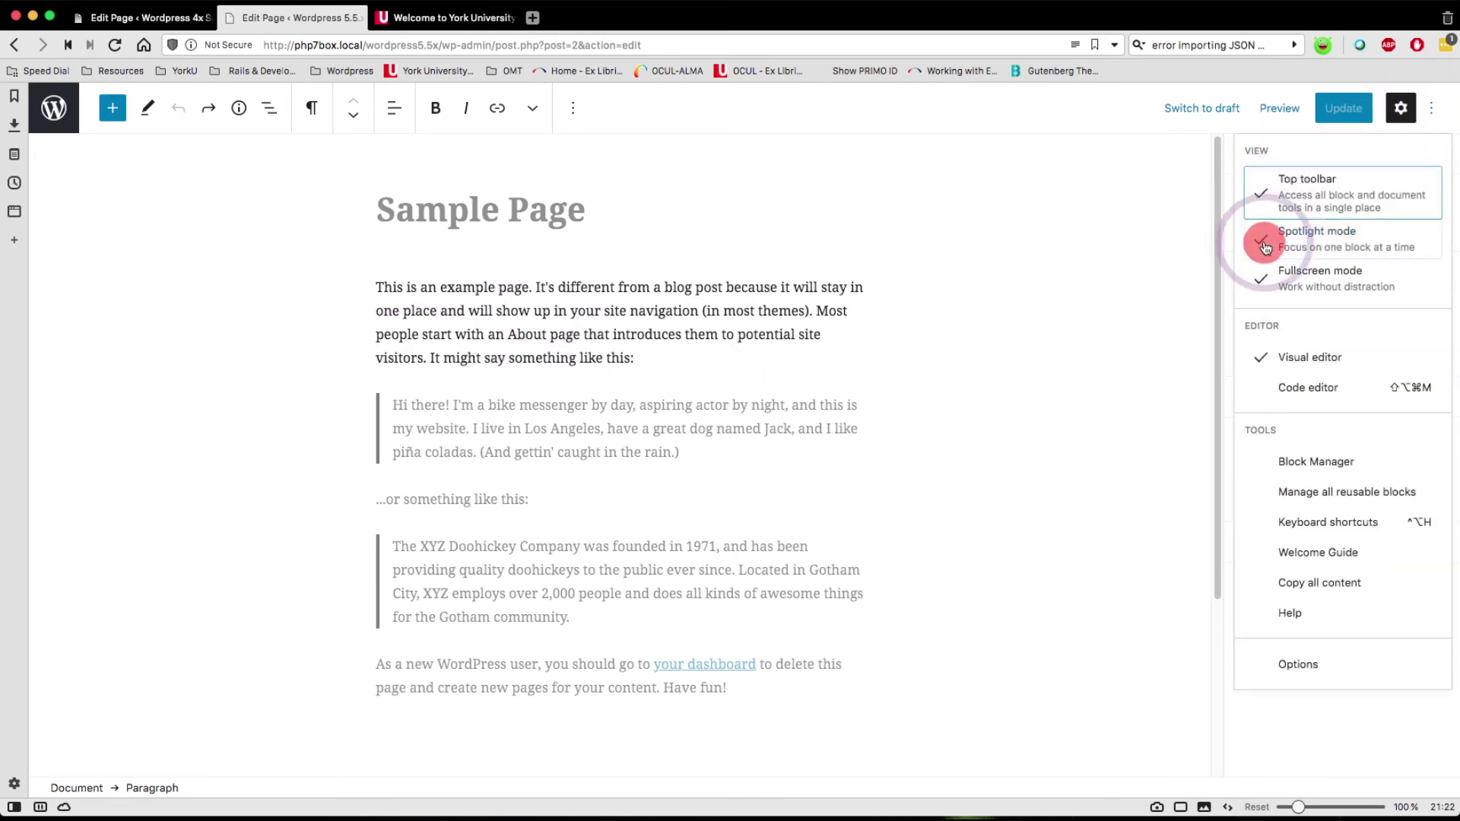
click(1266, 247)
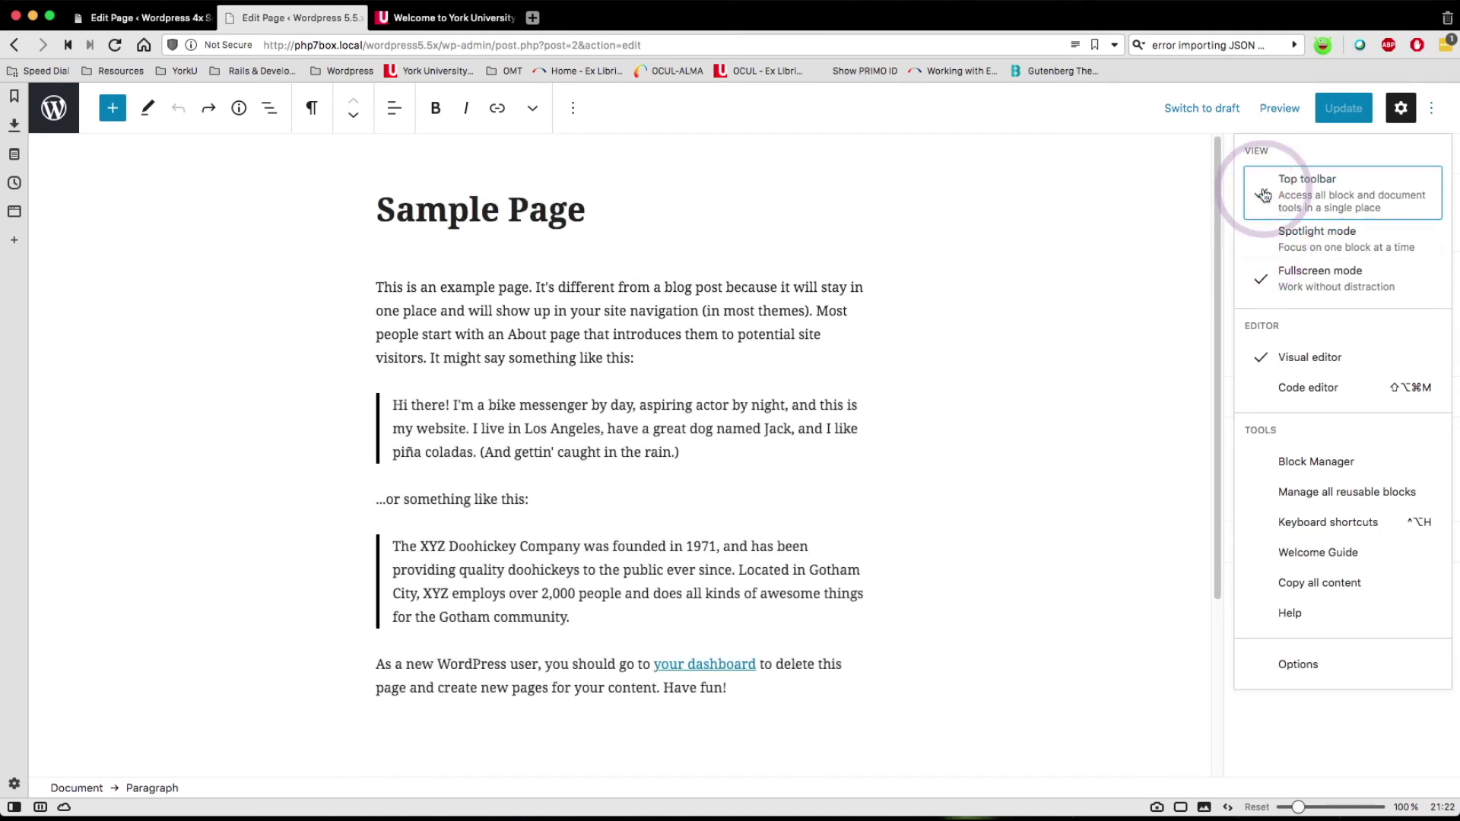
click(1264, 195)
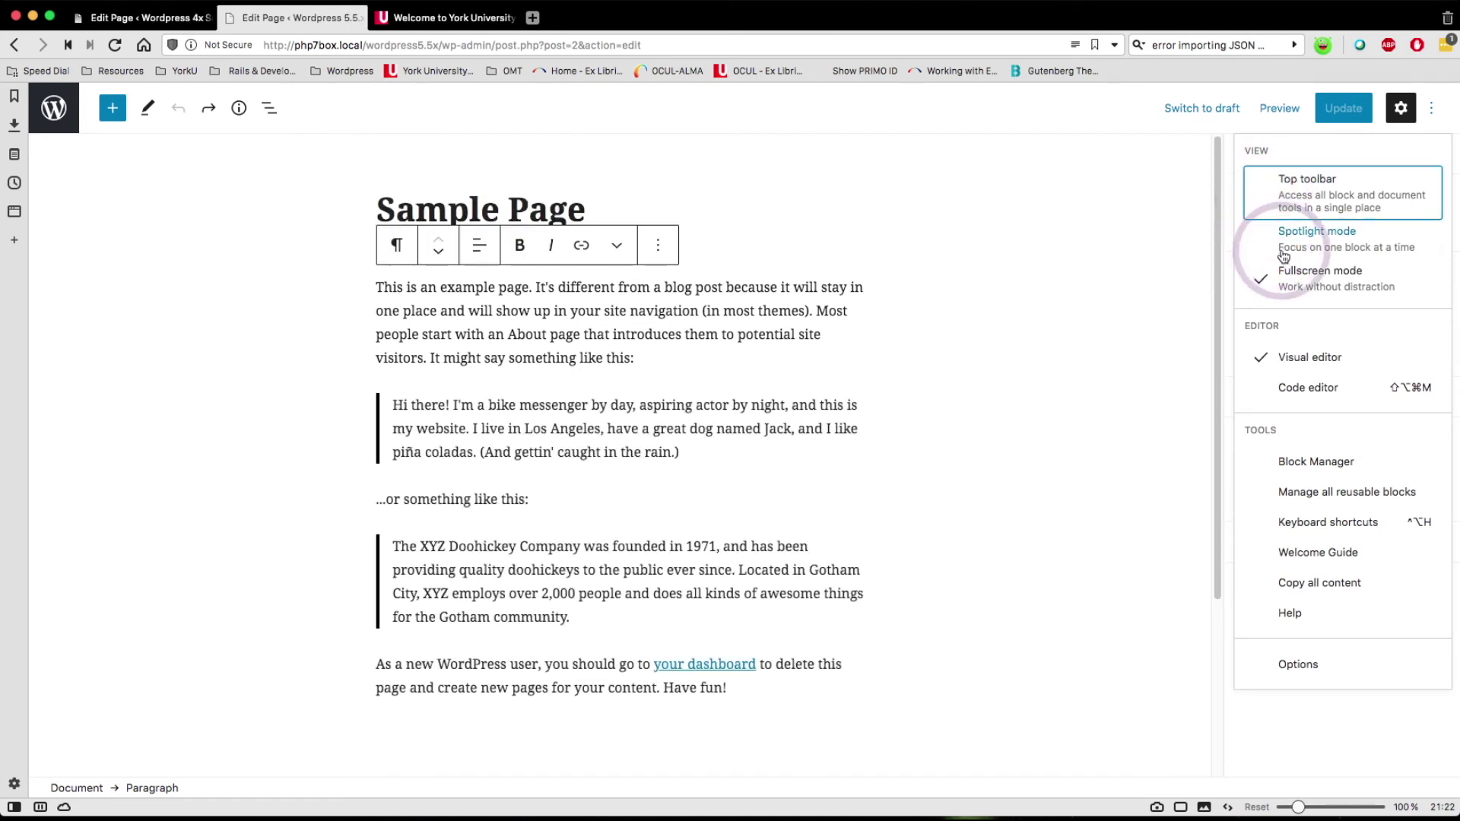
click(1265, 290)
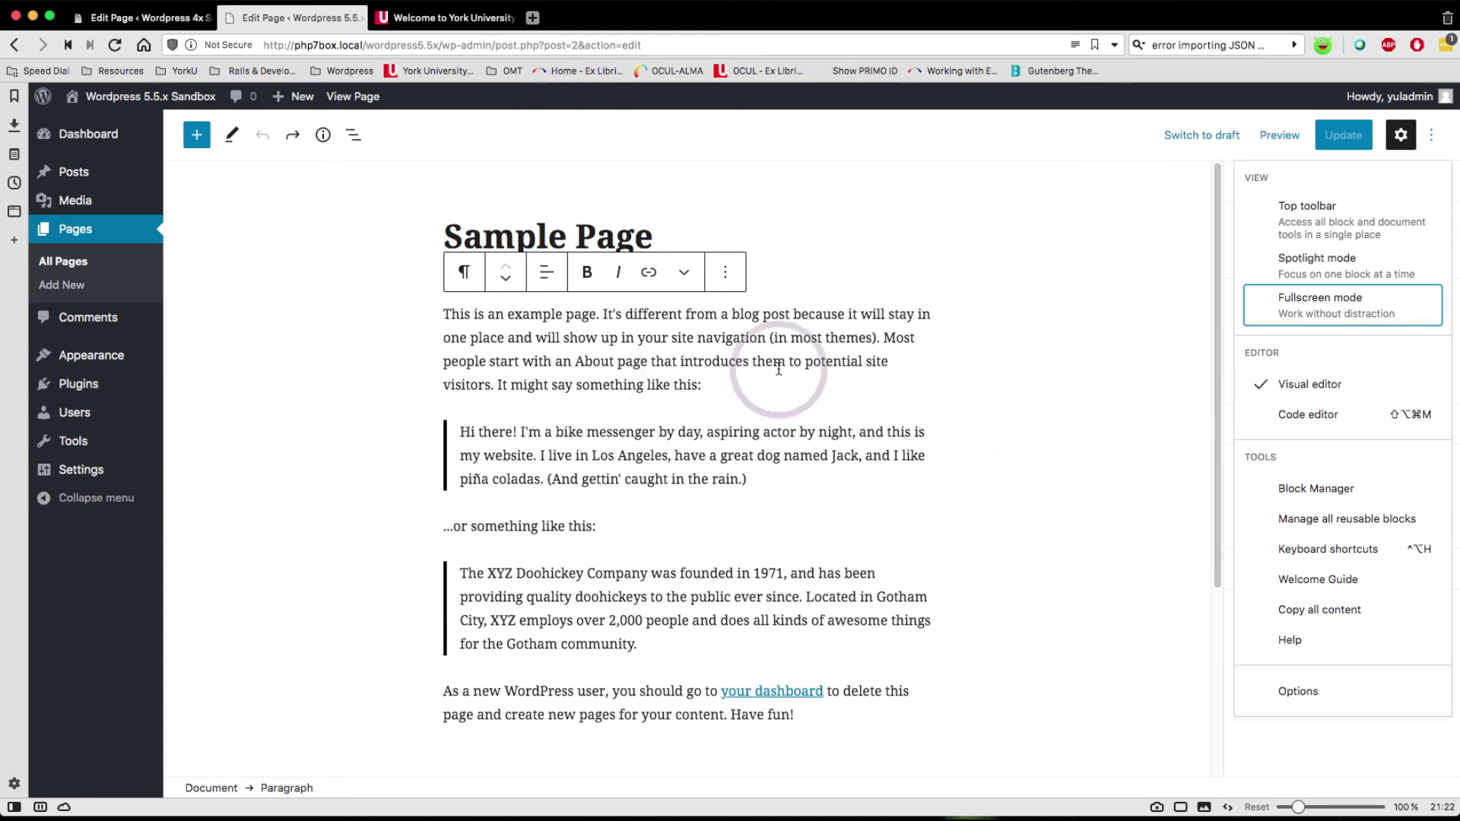
Step: Restore fullscreen, compare the classic editor's Text and Visual views, then choose Code editor
click(1322, 321)
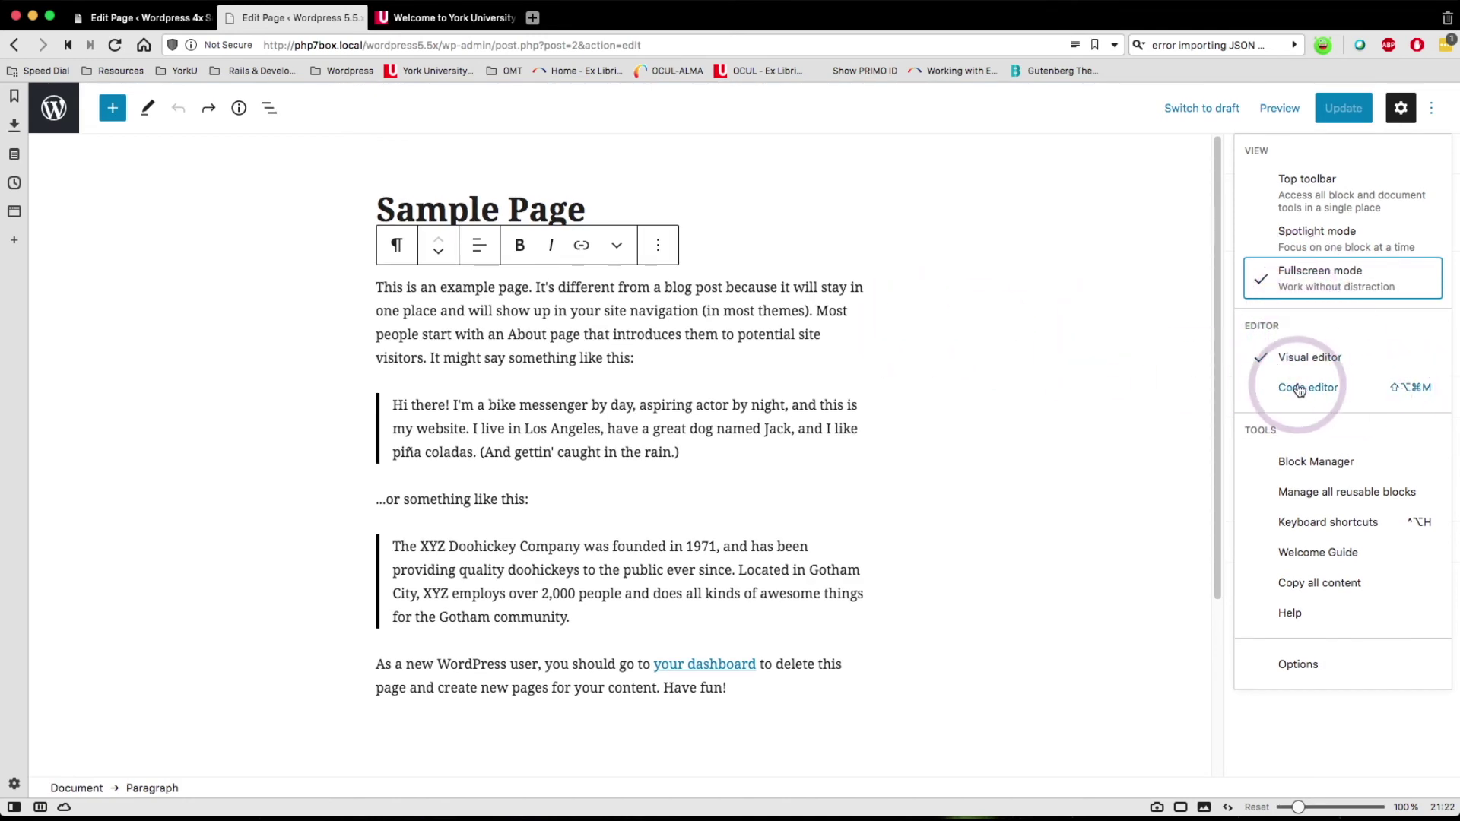
click(153, 21)
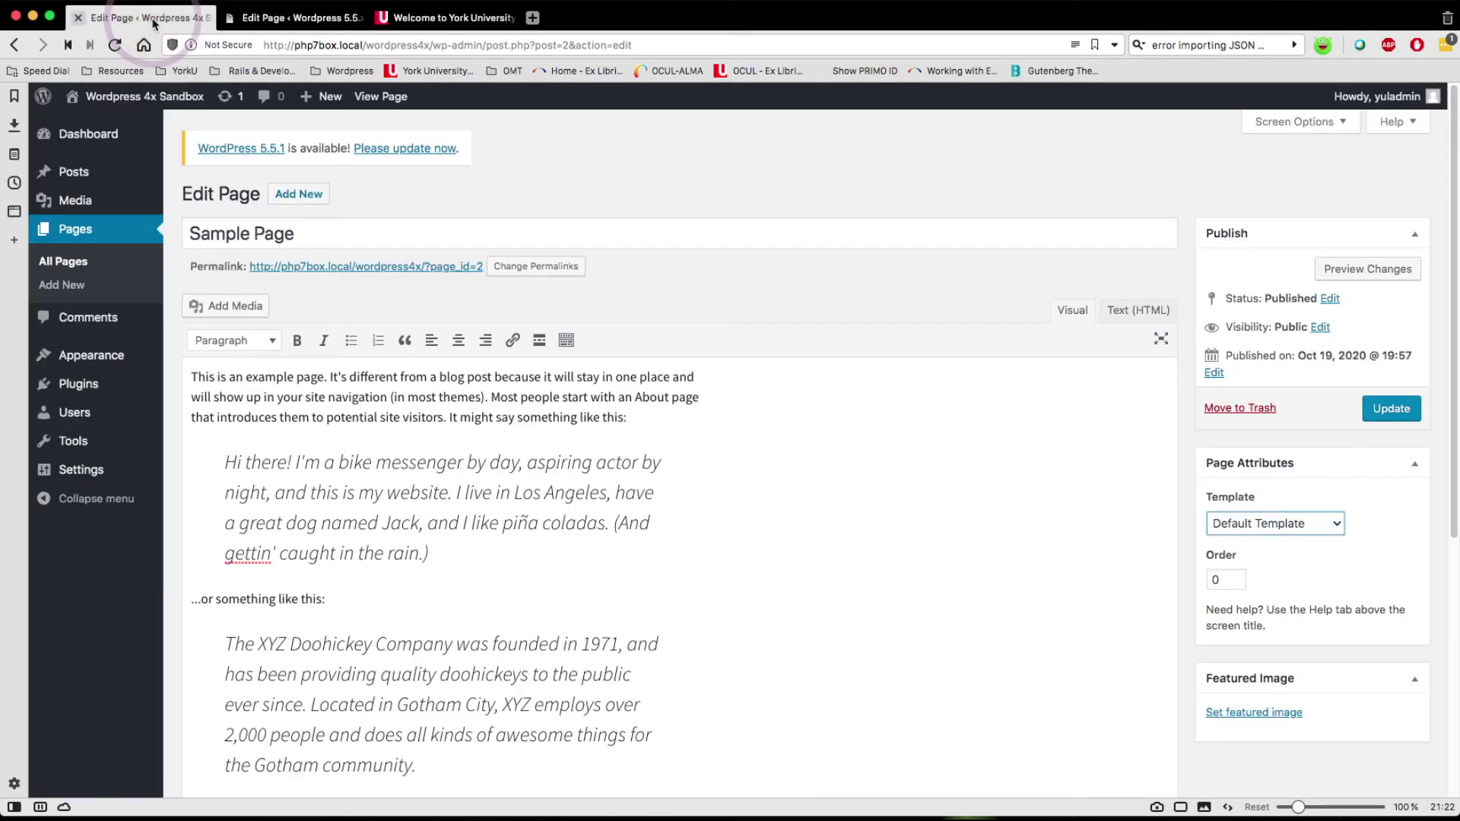
click(1112, 310)
click(1074, 311)
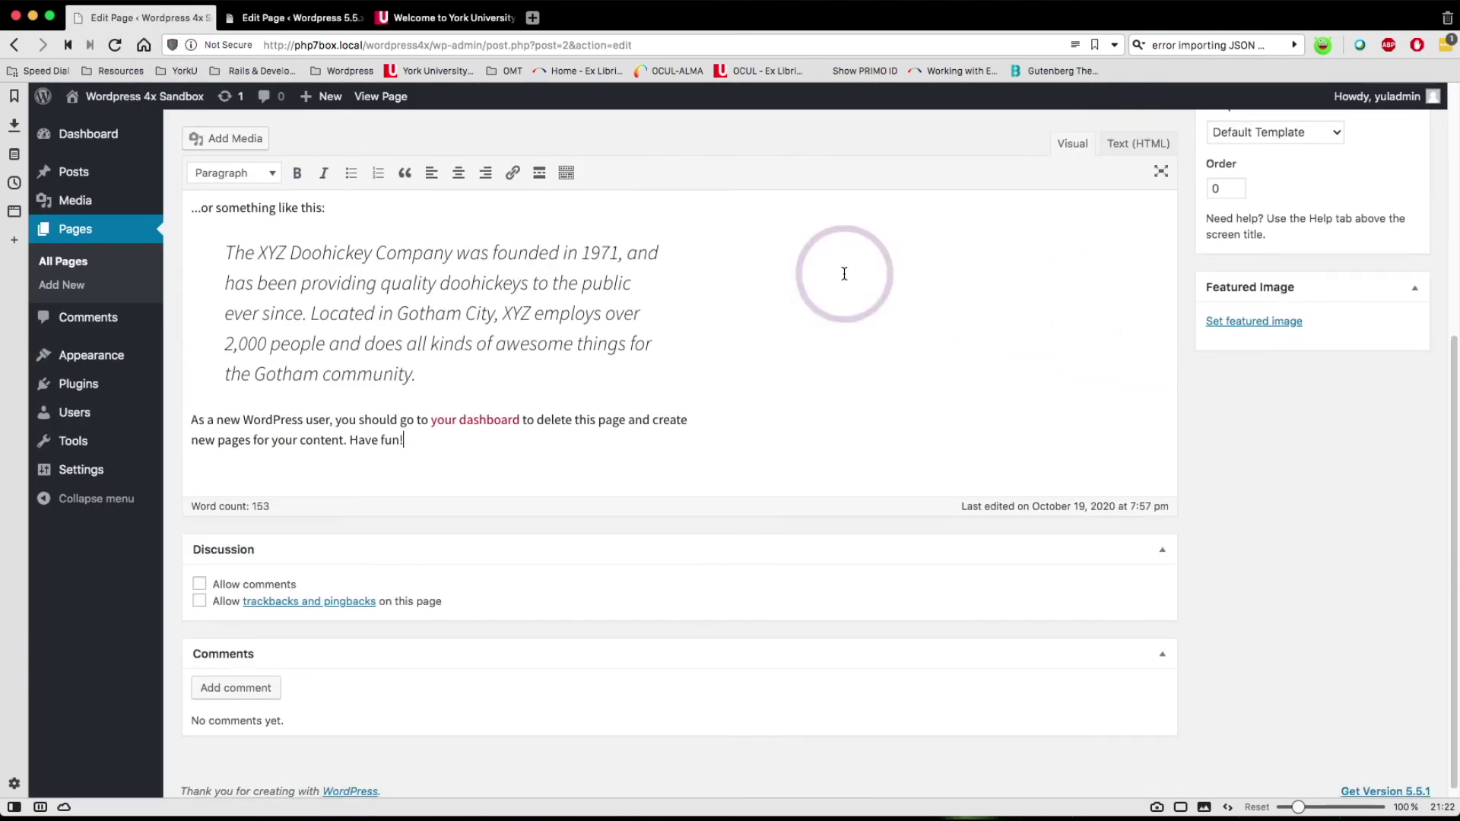
click(276, 19)
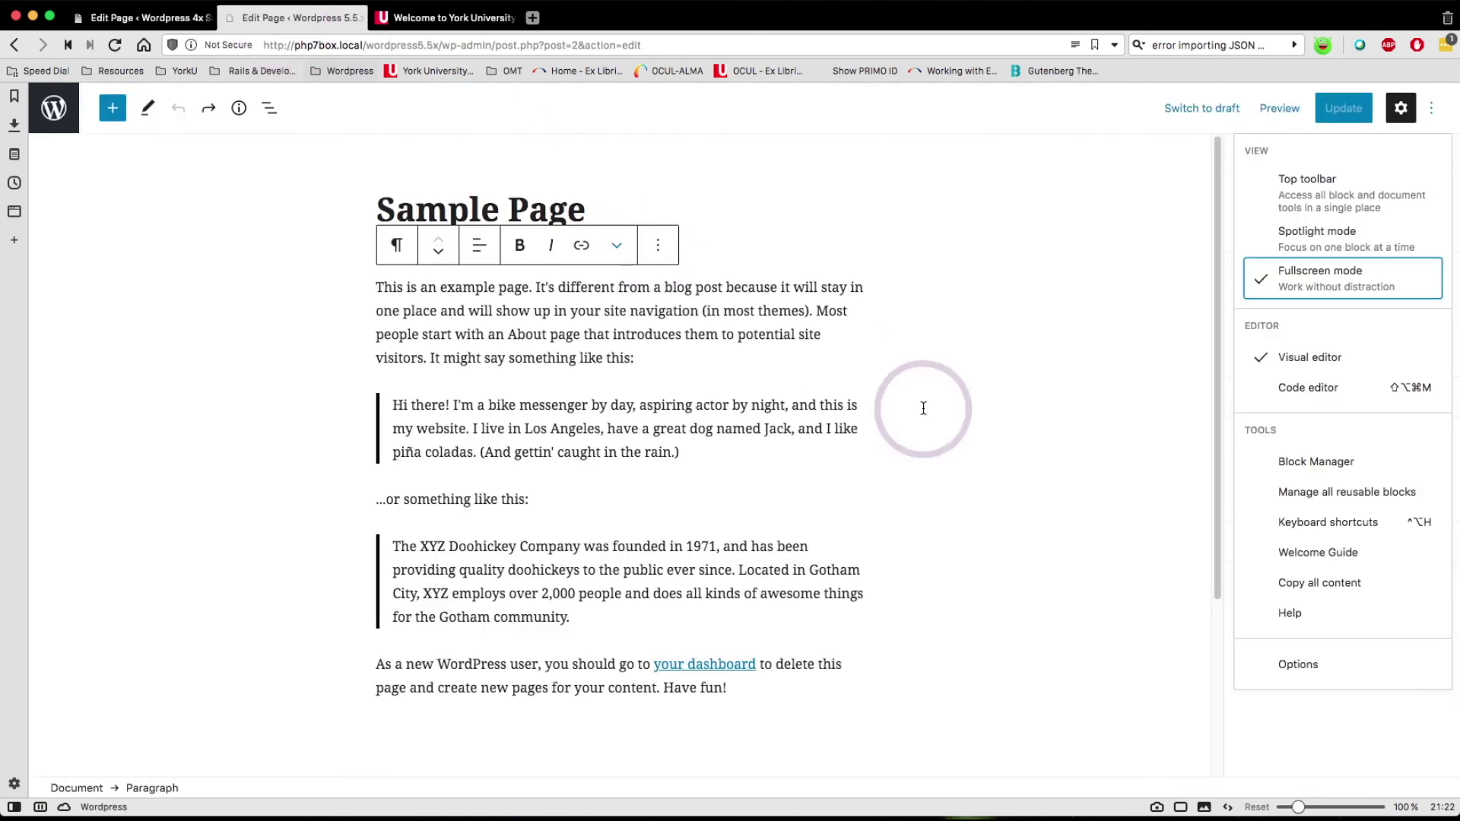
click(1327, 389)
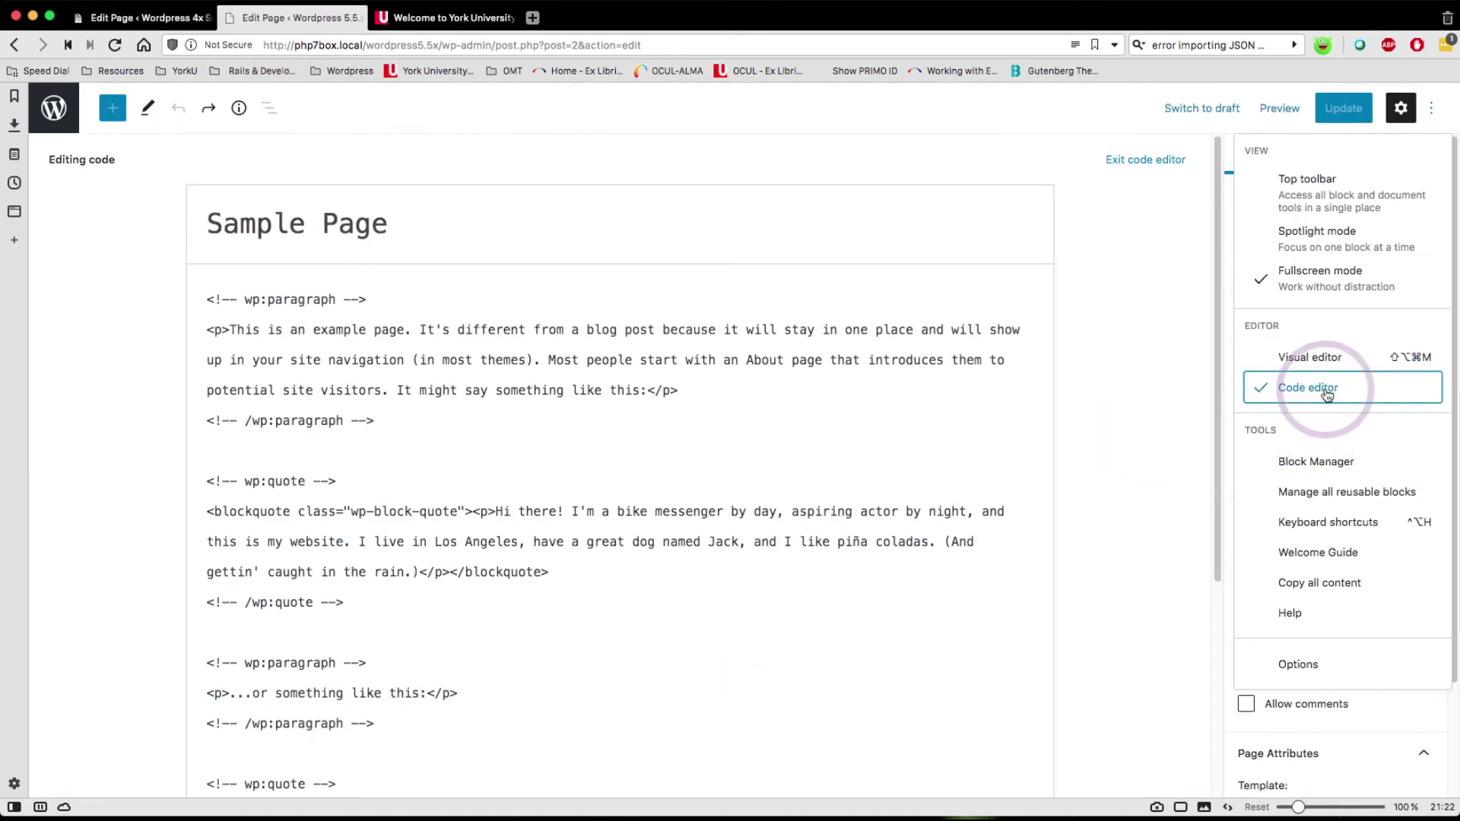
Step: Select the opening and closing <!-- wp:paragraph --> block comments in the code
scroll(326, 668, down, 5)
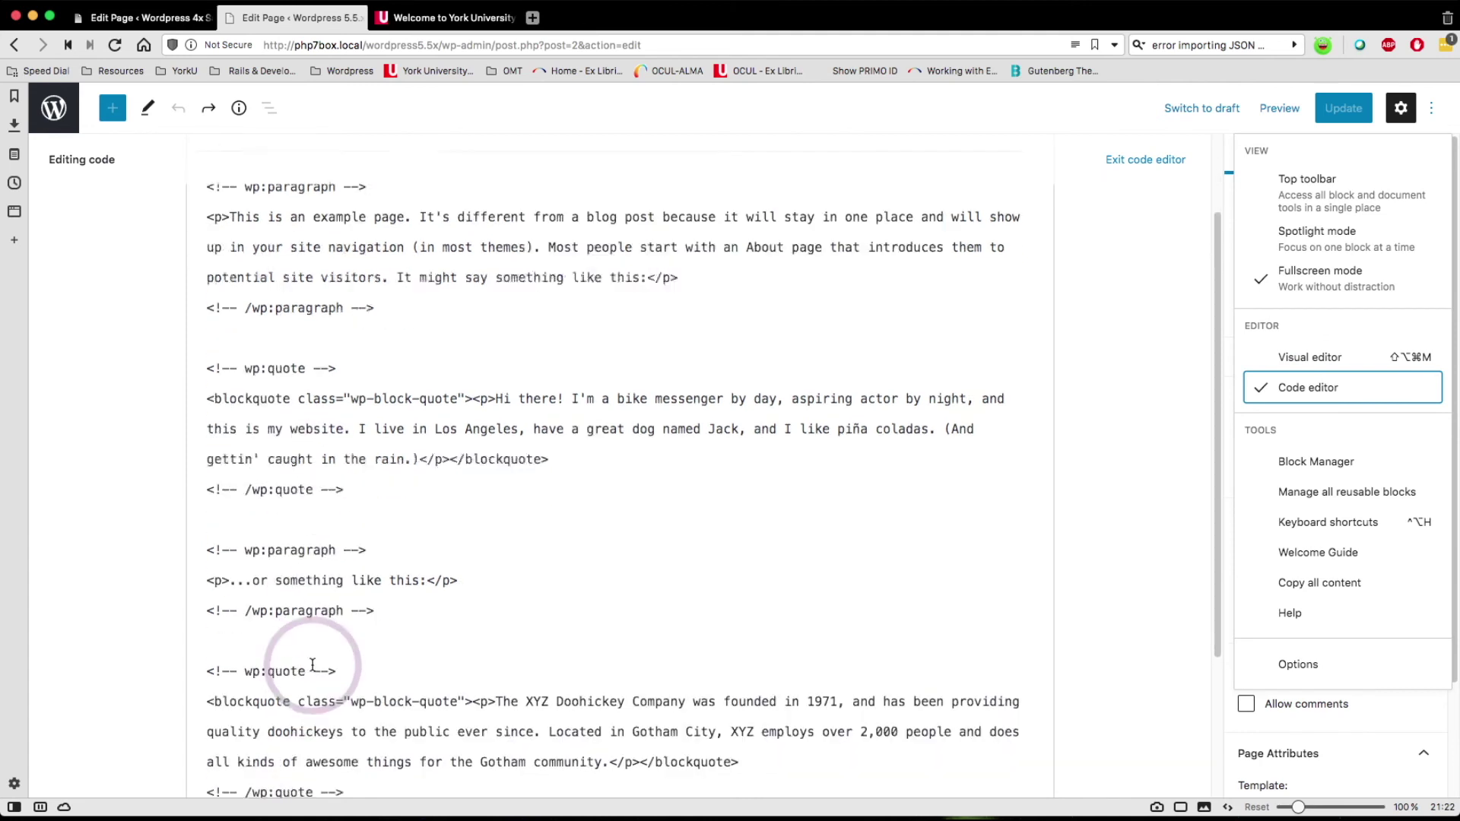
scroll(310, 669, up, 5)
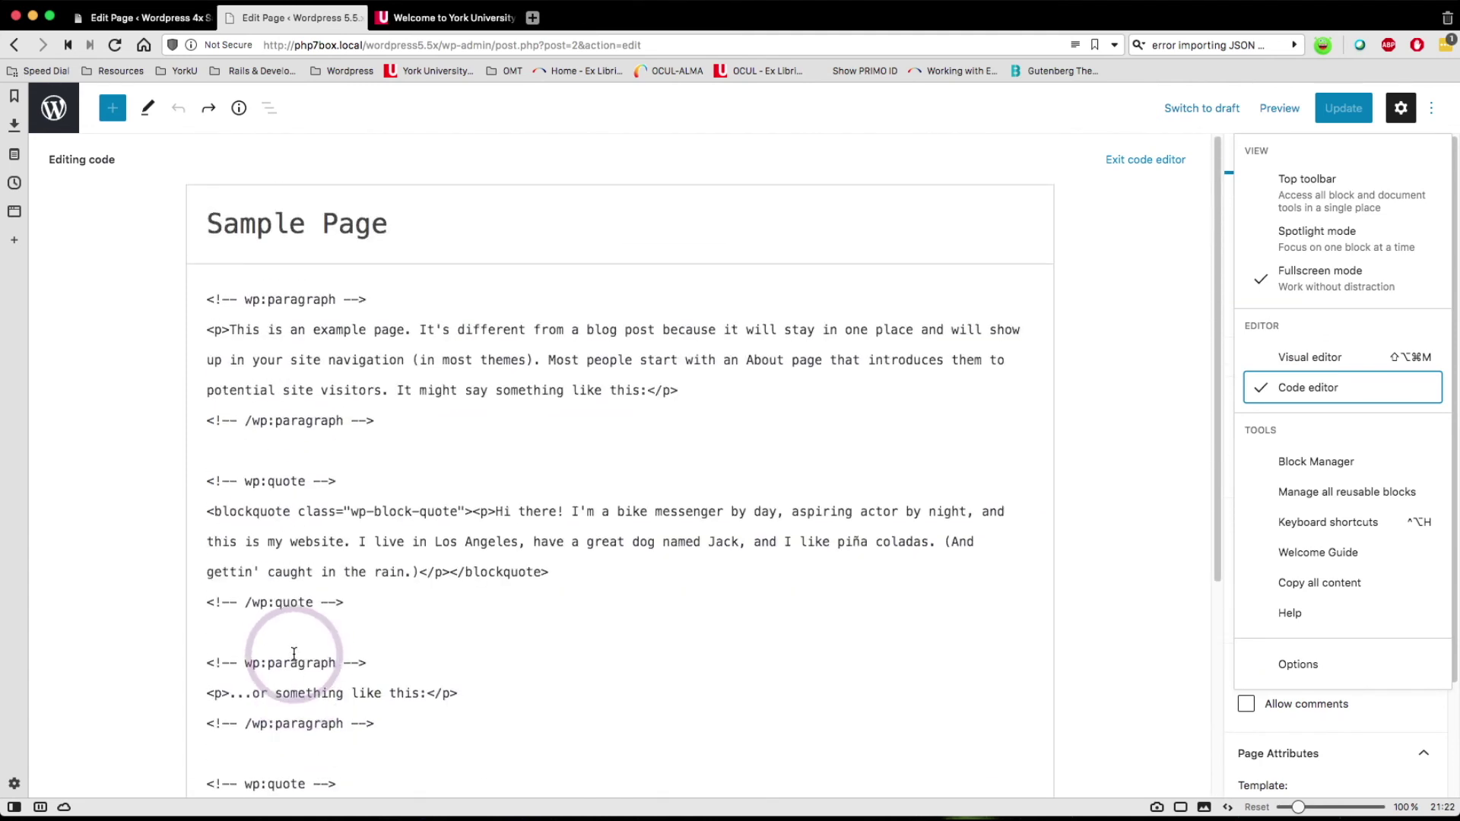
drag(207, 299, 399, 299)
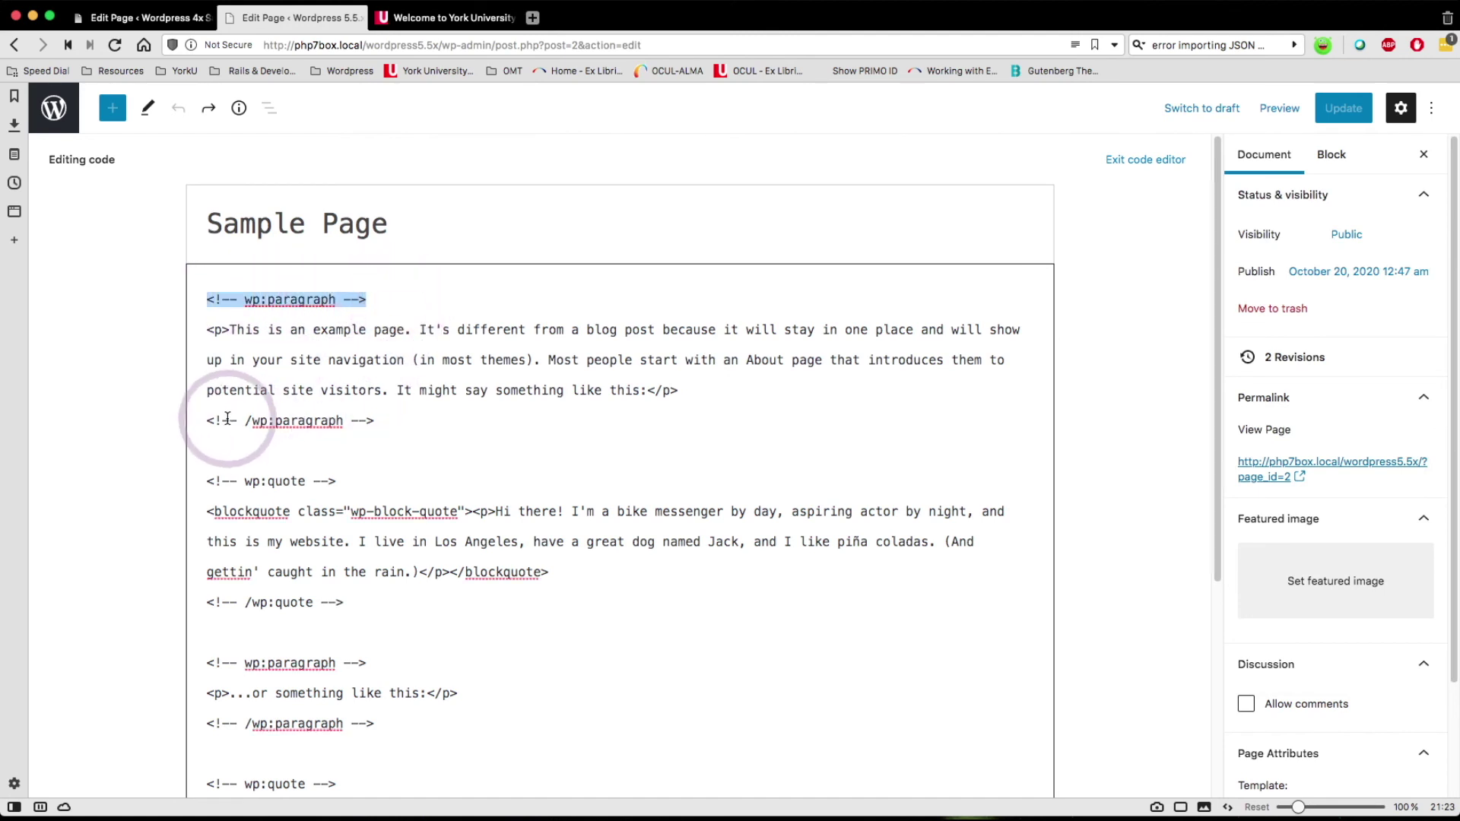
drag(208, 420, 412, 433)
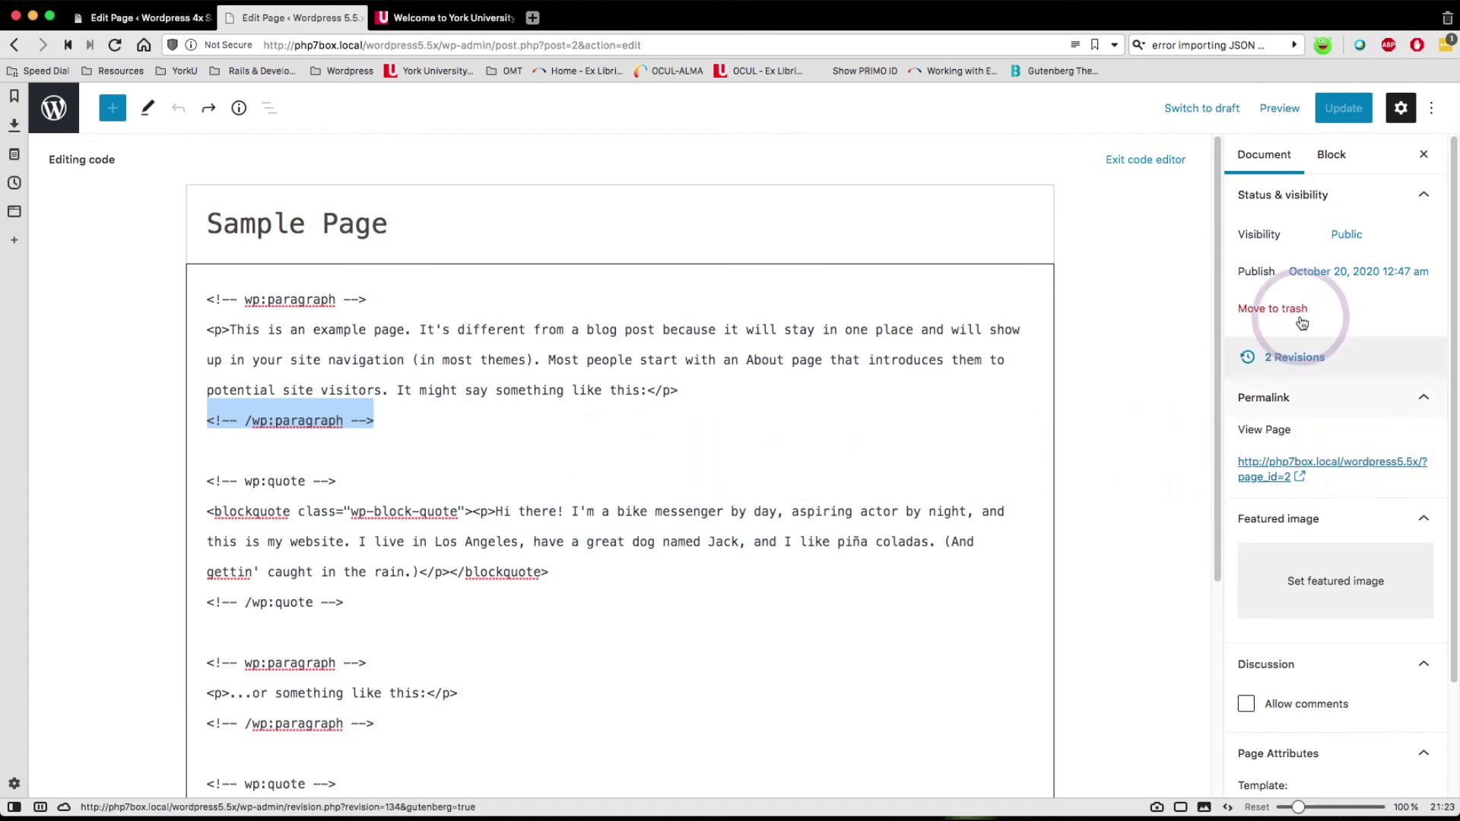
Step: Switch the Sample Page back to the Visual editor and close the options menu
click(1432, 107)
click(1295, 358)
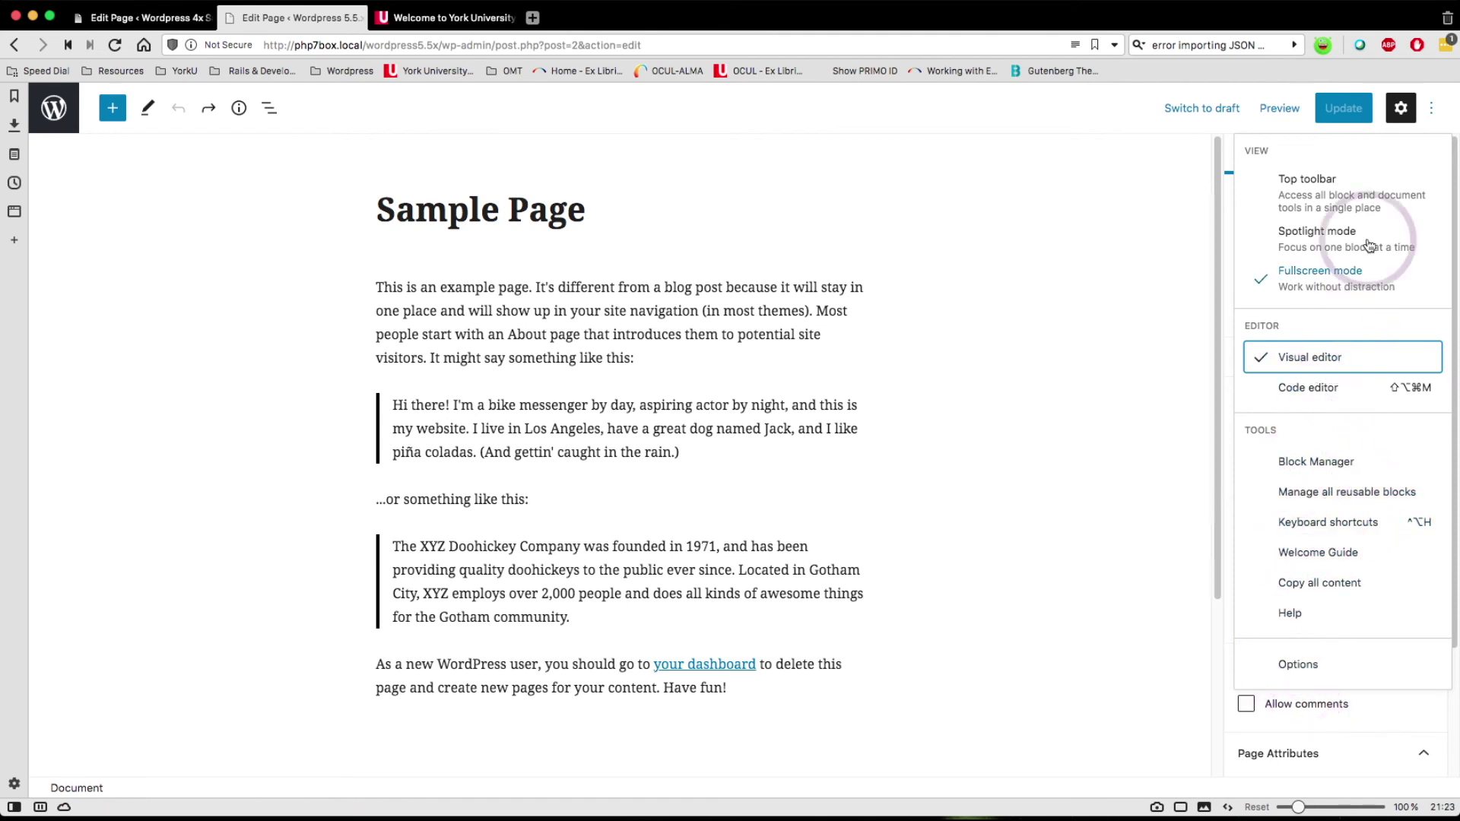
click(1430, 113)
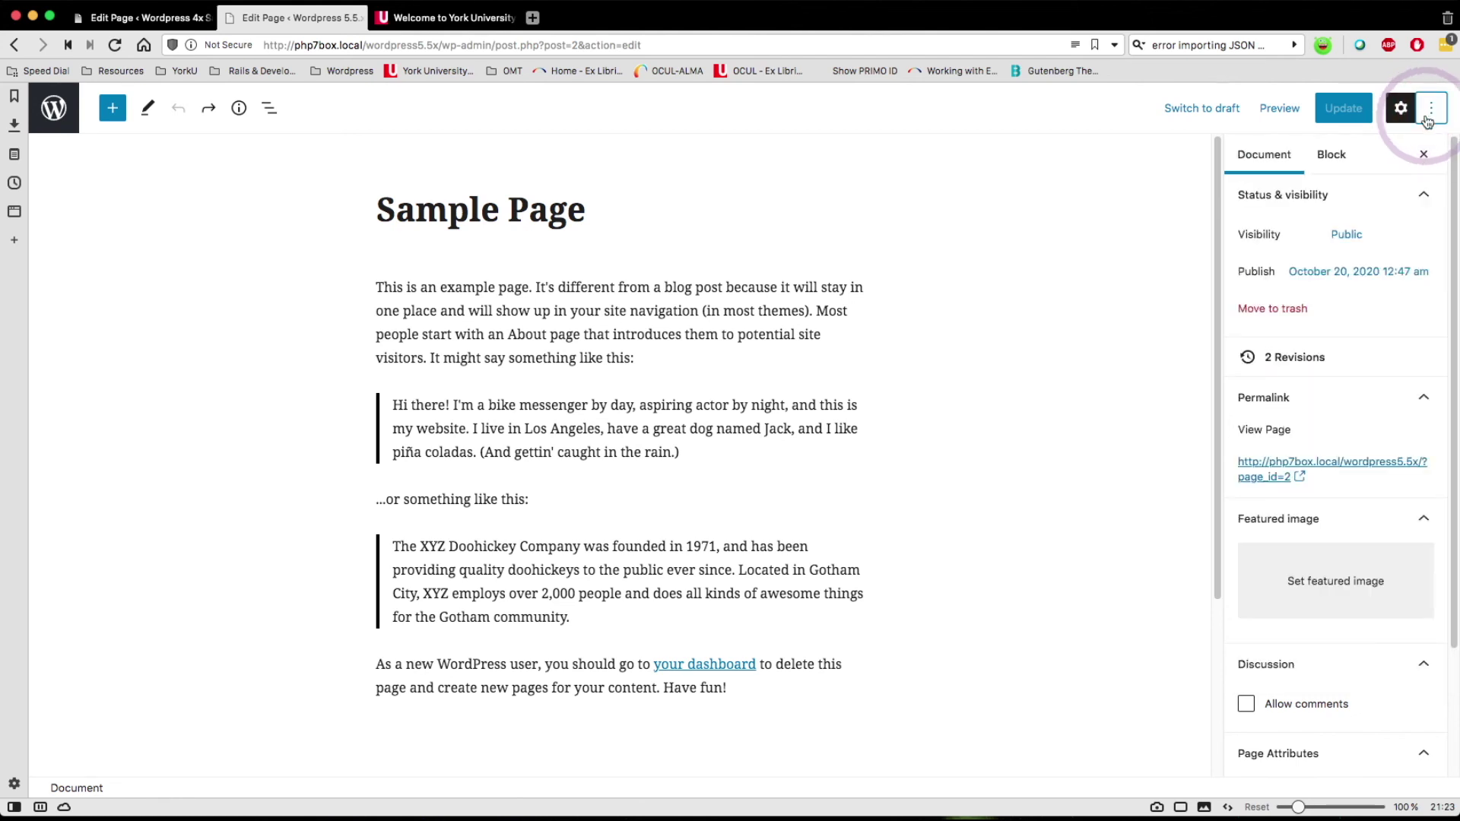